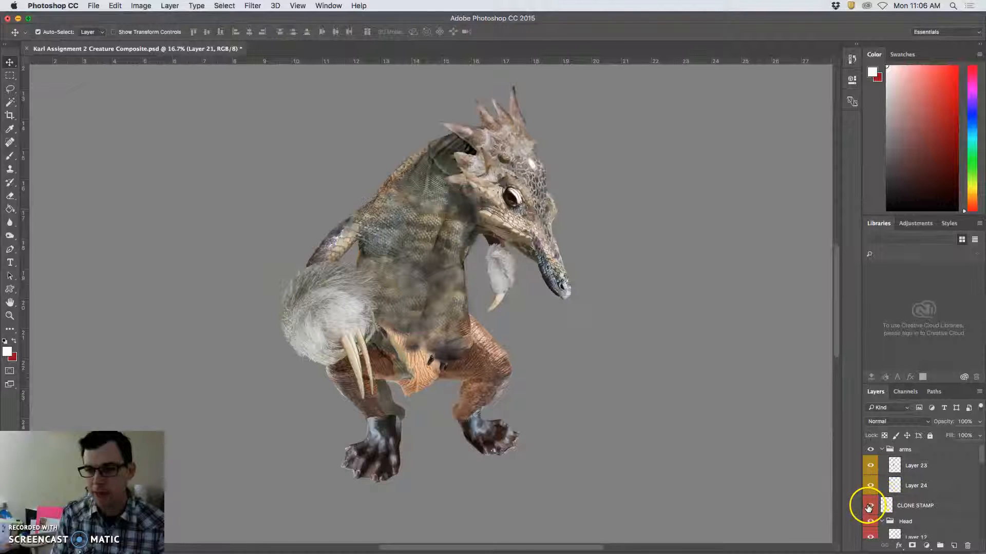
- Toggle the visibility of the CLONE STAMP layer to compare the creature with and without it
left_click(869, 507)
left_click(868, 508)
left_click(869, 508)
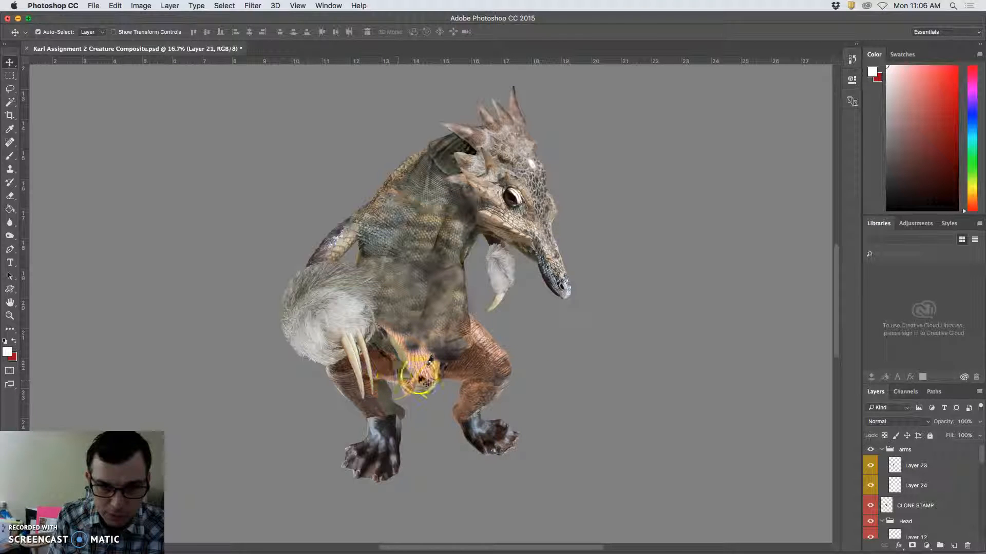
- Darken the leg on Layer 18 with Levels, using a midtone input of 0.85 and a reduced white output level
left_click(424, 380)
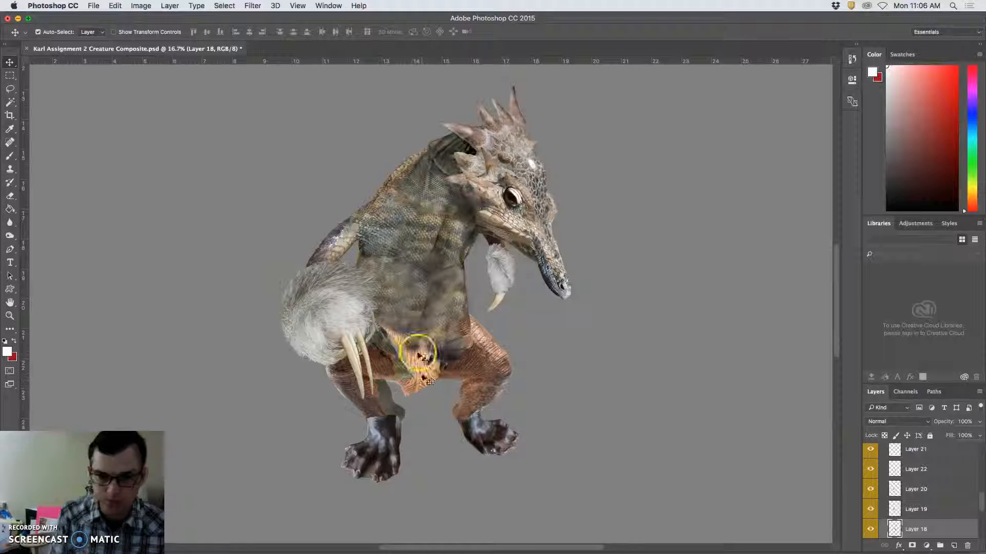
left_click(140, 5)
mouse_move(153, 37)
left_click(243, 44)
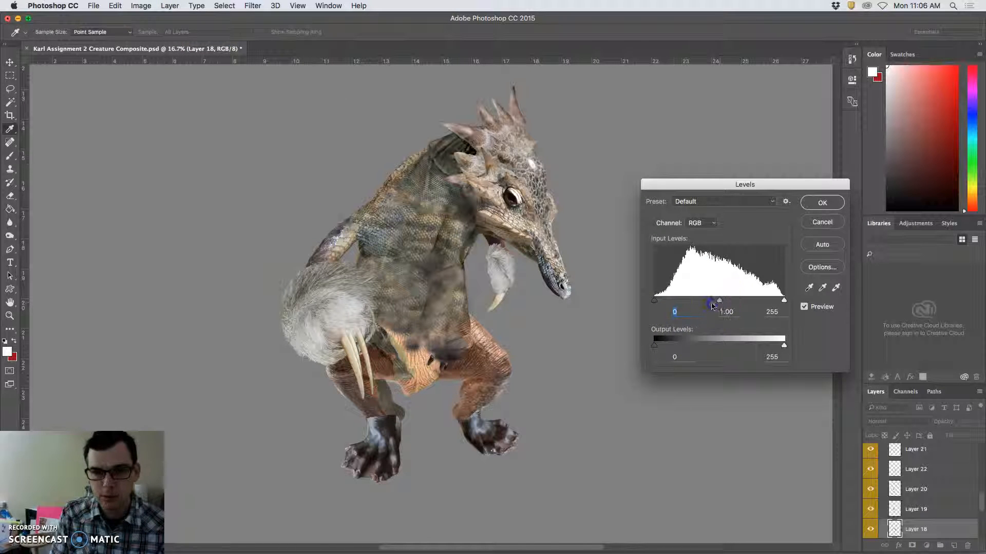
left_click(762, 300)
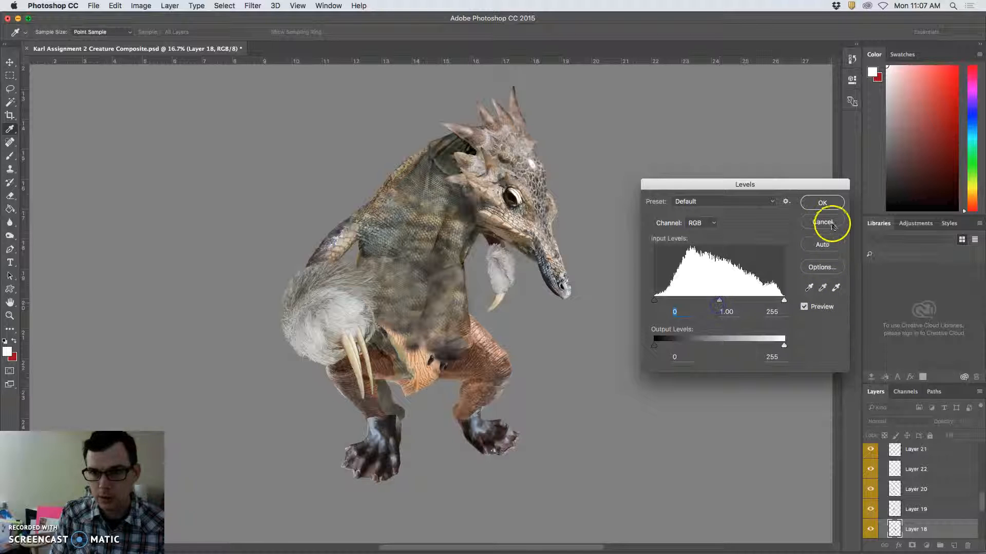
left_click(718, 305)
mouse_move(720, 302)
left_mouse_down()
mouse_move(748, 301)
mouse_move(727, 302)
left_mouse_up()
left_click_drag(783, 345, 748, 348)
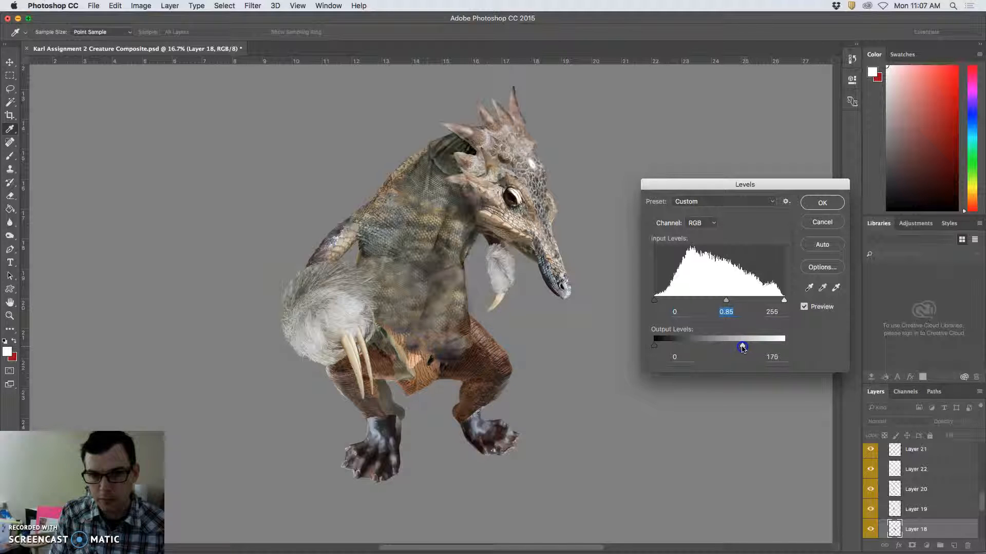
left_click(822, 202)
- Adjust the leg on Layer 20 with Levels, using a midtone input of 1.03 and a white output level of 209
left_click(416, 364)
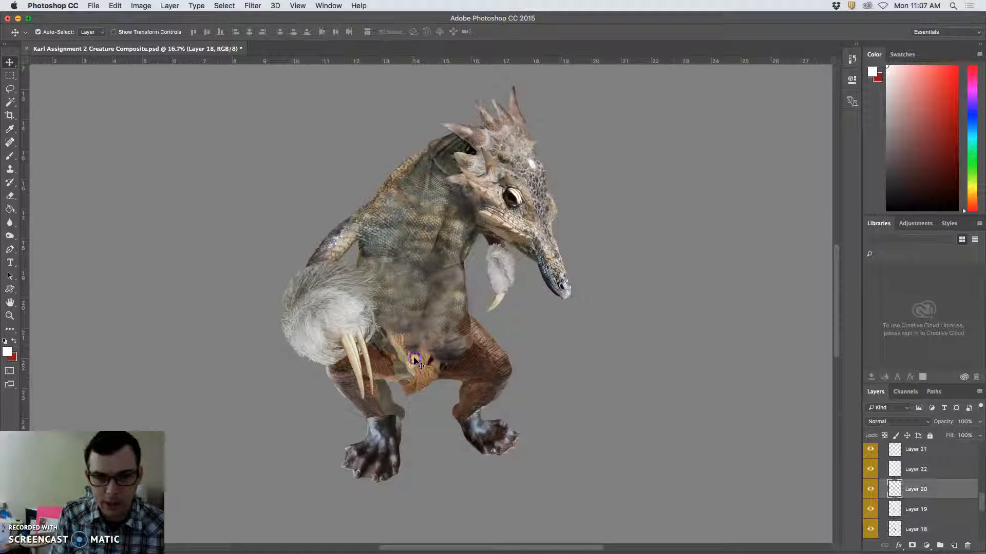
left_click(141, 6)
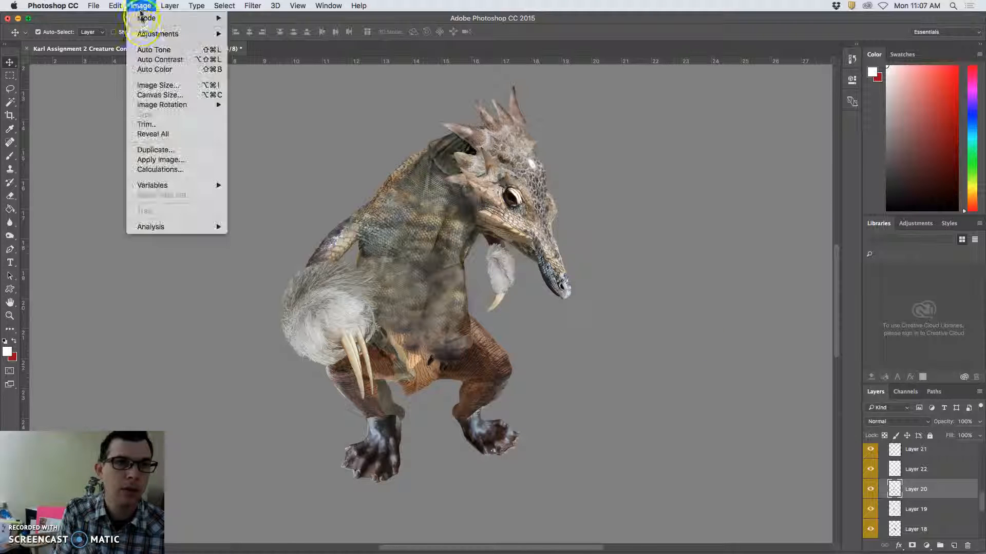
mouse_move(198, 33)
left_click(250, 43)
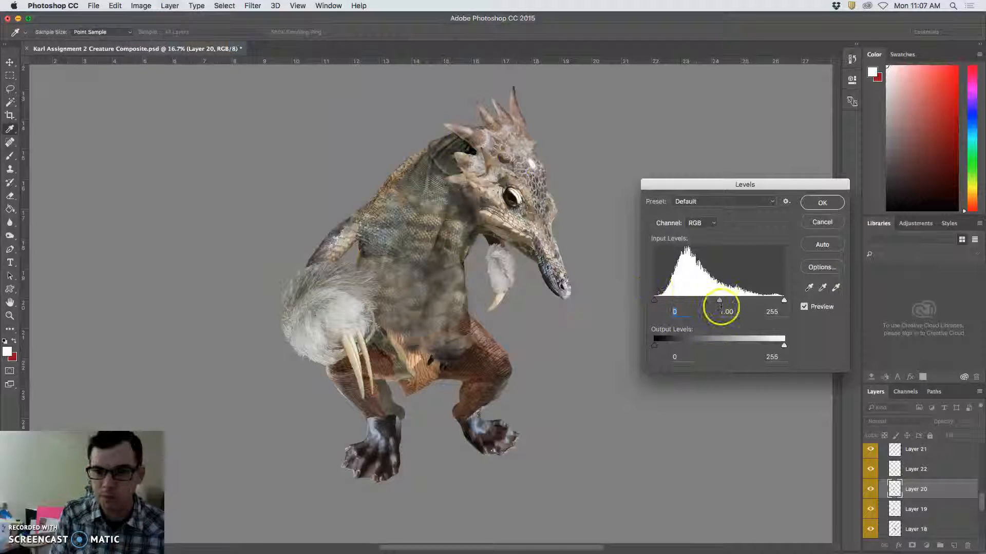
mouse_move(721, 302)
left_mouse_down()
mouse_move(708, 302)
mouse_move(727, 302)
mouse_move(719, 301)
left_mouse_up()
left_click_drag(784, 346, 782, 347)
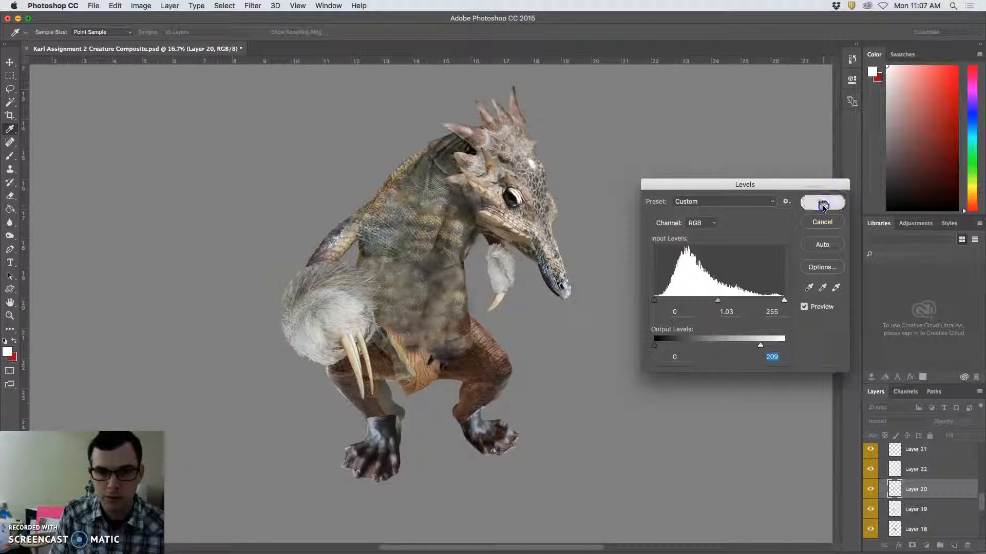
left_click(822, 204)
- Apply Levels to Layer 19 with a midtone input of 0.80 and output levels of 9 and 216
left_click(433, 403)
left_click(290, 243)
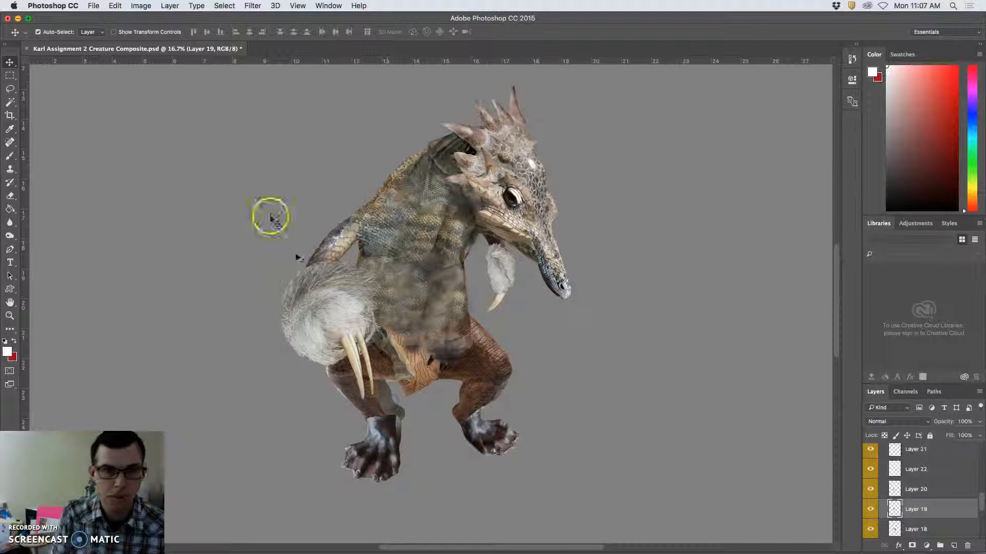
left_click(143, 7)
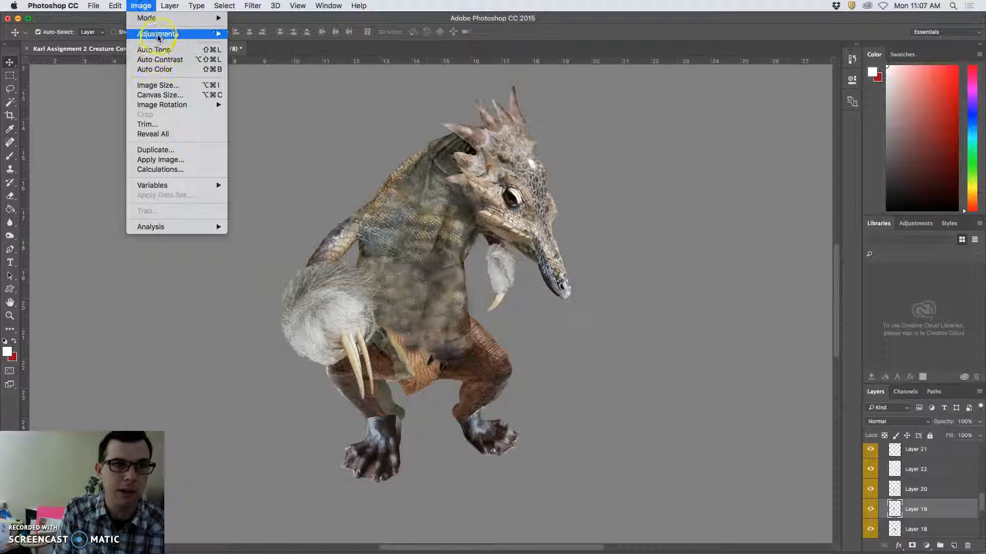
mouse_move(175, 34)
left_click(244, 45)
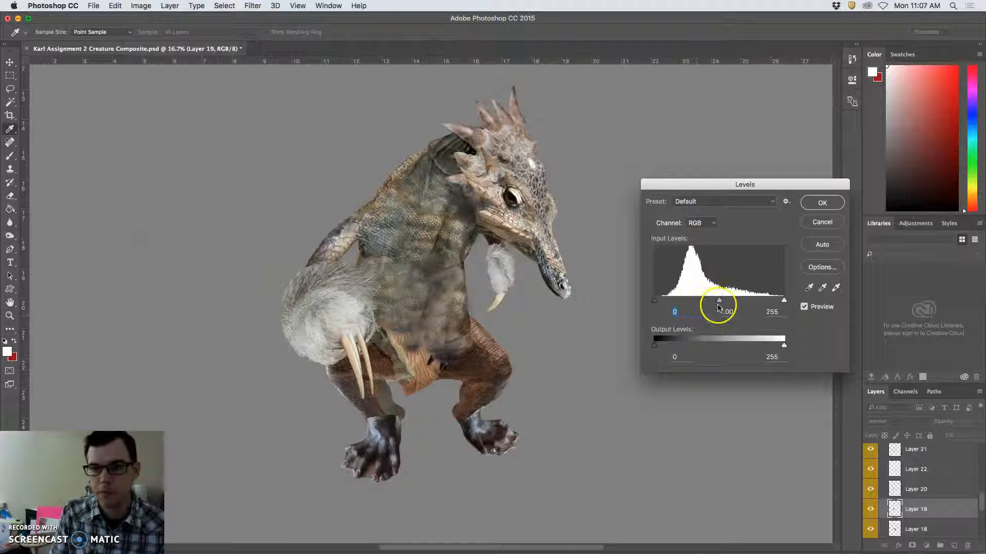
mouse_move(719, 302)
left_mouse_down()
mouse_move(703, 307)
mouse_move(733, 306)
left_mouse_up()
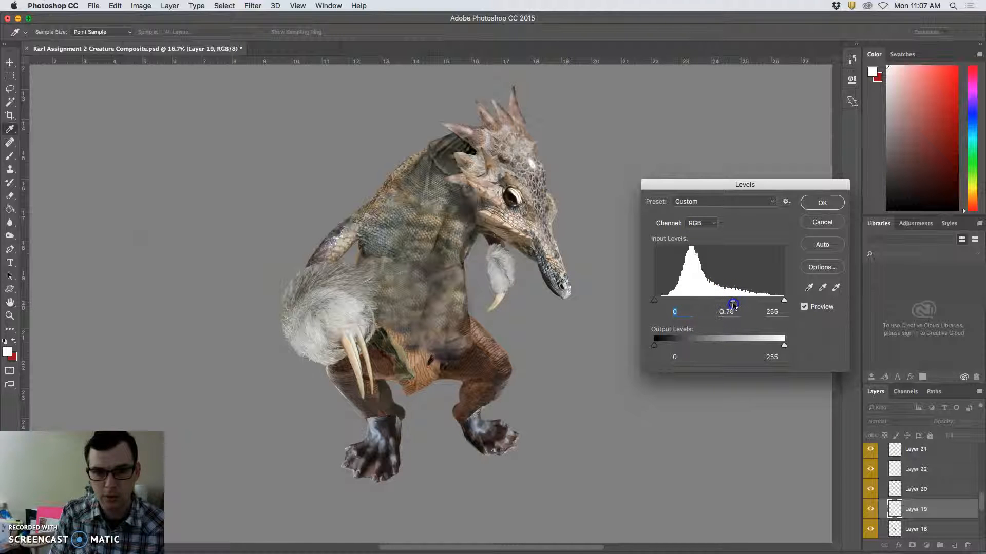
left_click_drag(654, 345, 662, 347)
left_click_drag(783, 345, 764, 349)
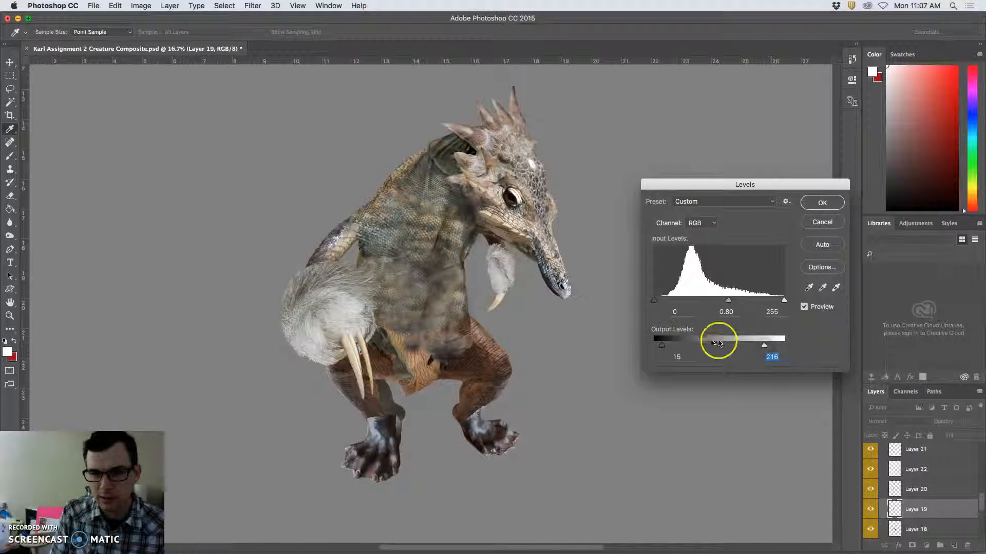
left_click_drag(662, 347, 667, 347)
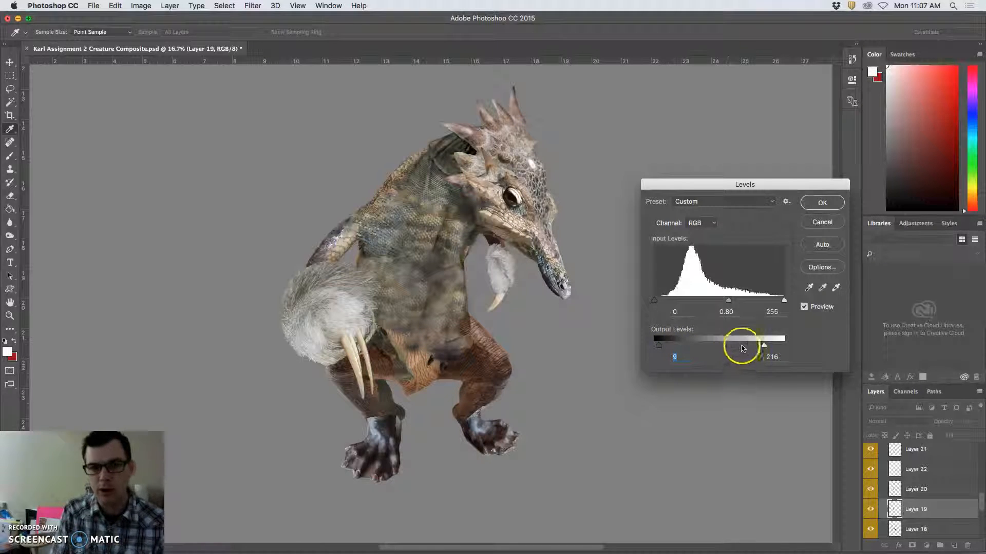
left_click(827, 203)
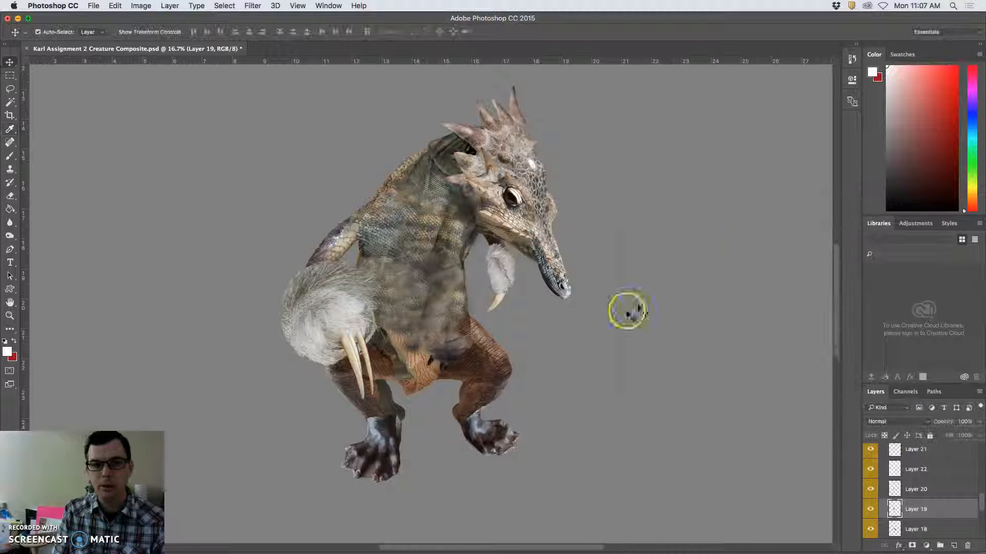
- Shift the leg on Layer 18 toward cyan and blue with Color Balance midtone levels of -45, 0 and +19
left_click(476, 366)
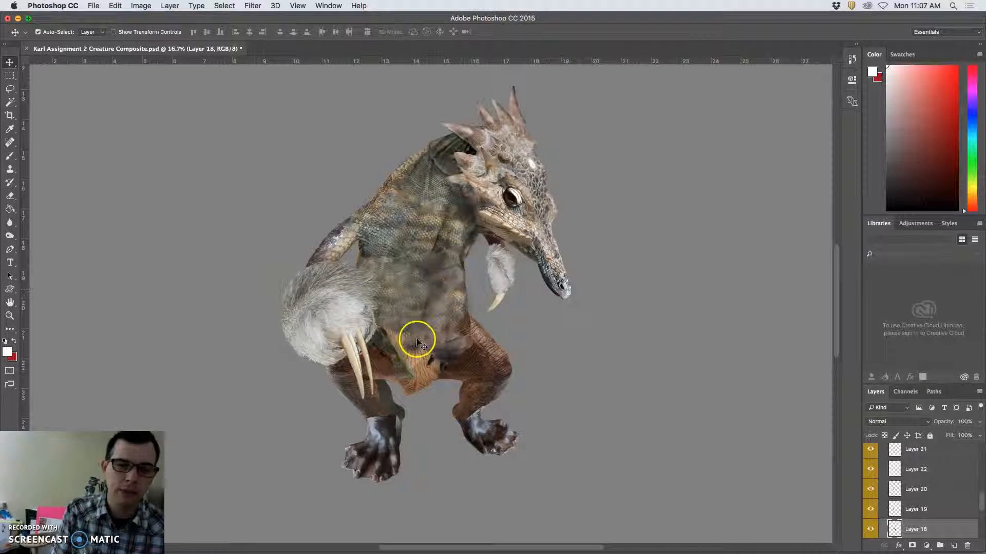
left_click_drag(447, 352, 466, 363)
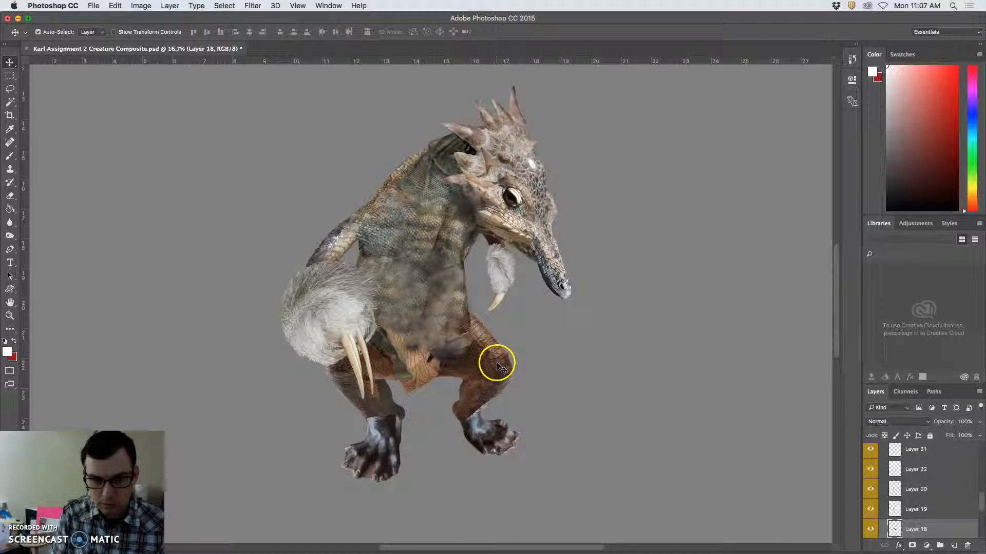
left_click(147, 5)
mouse_move(157, 33)
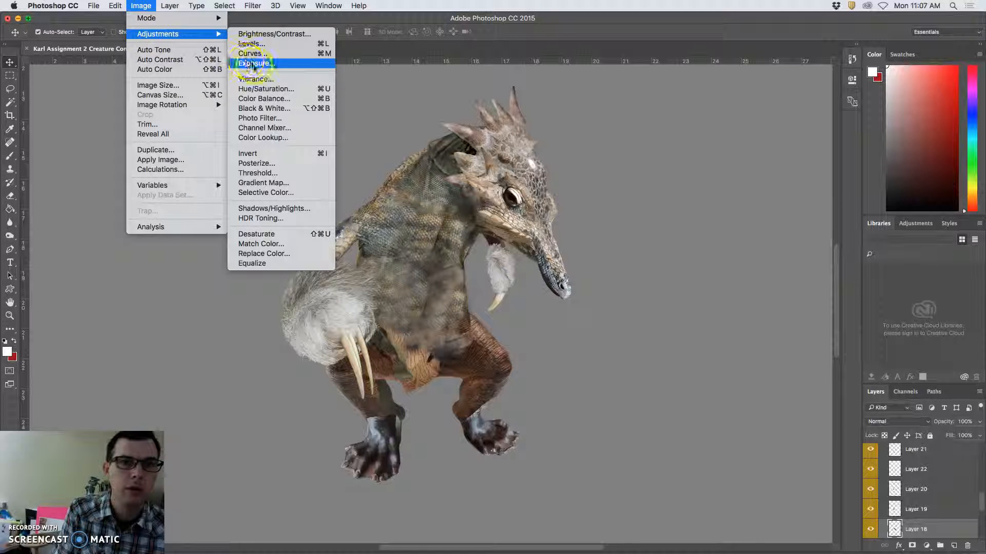
left_click(253, 98)
left_click_drag(562, 207, 682, 154)
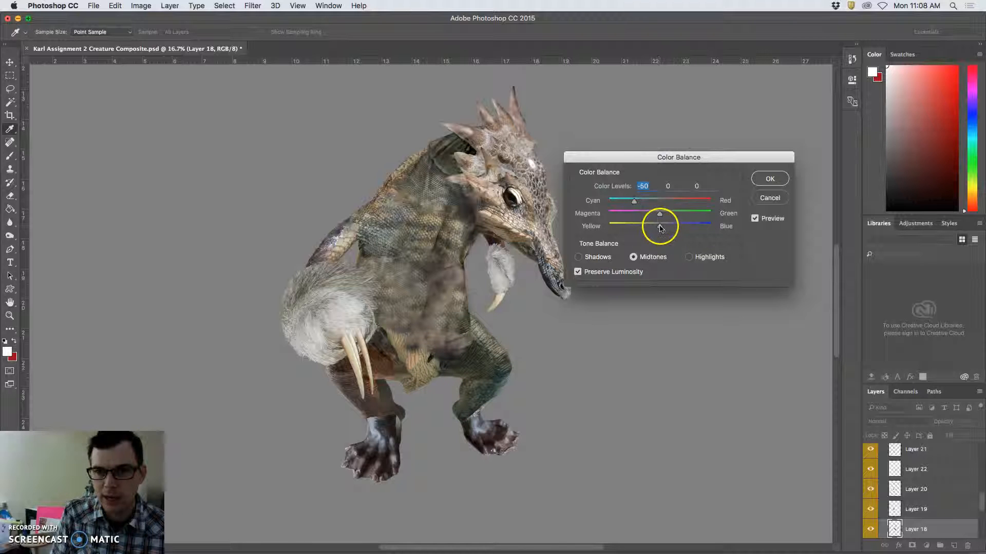
left_click_drag(671, 227, 643, 202)
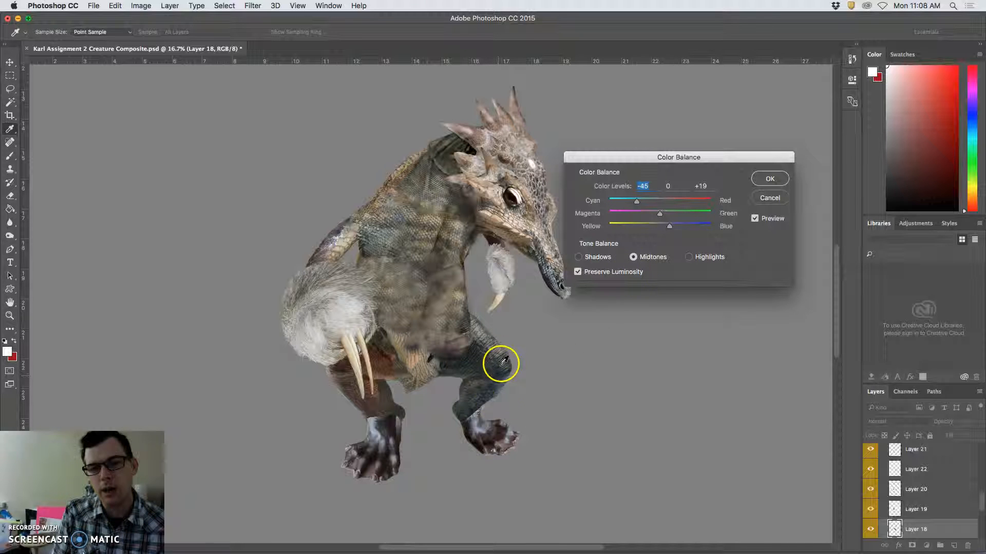
left_click(760, 181)
key("v")
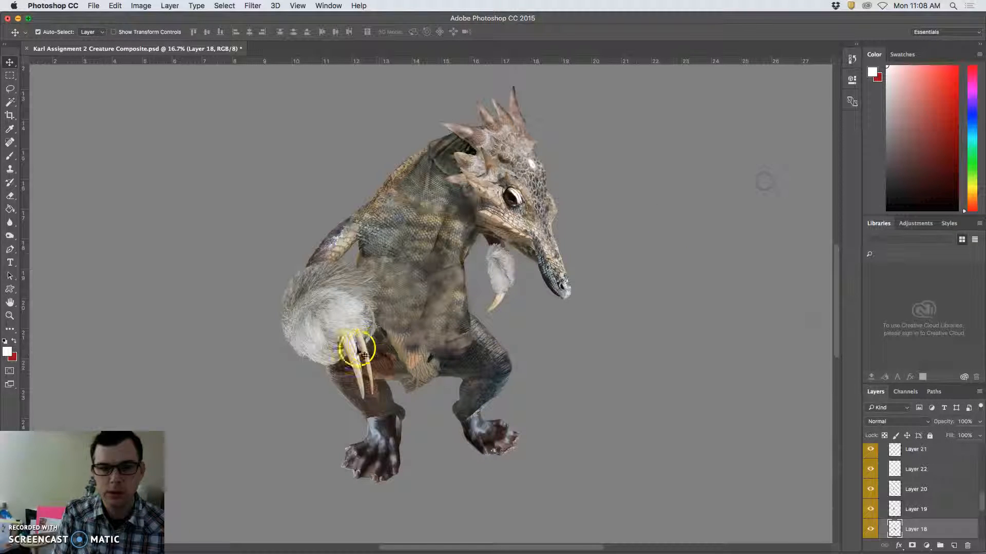
- Apply Color Balance to the other leg on Layer 20 with midtone levels of -29, 0 and +7
left_click(378, 362)
left_click(141, 5)
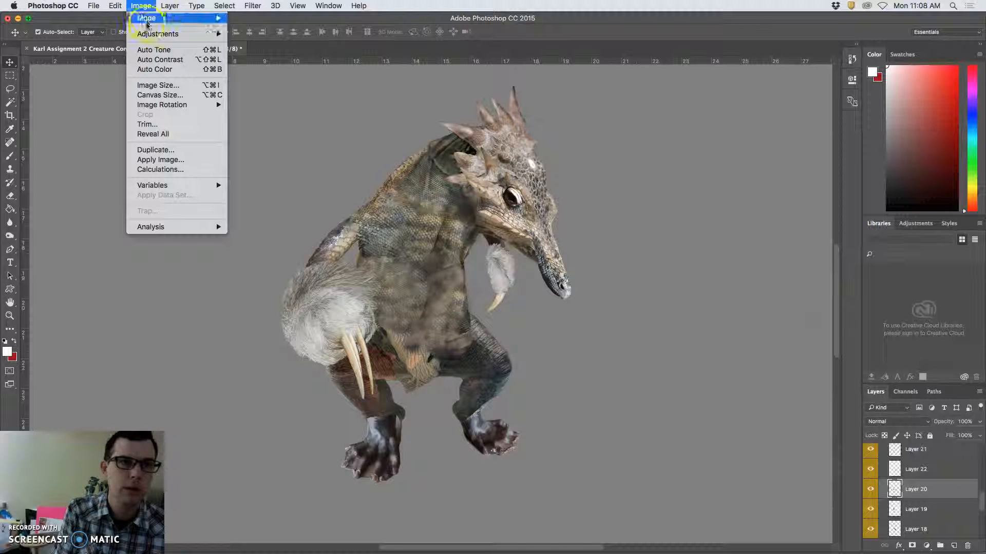
mouse_move(164, 34)
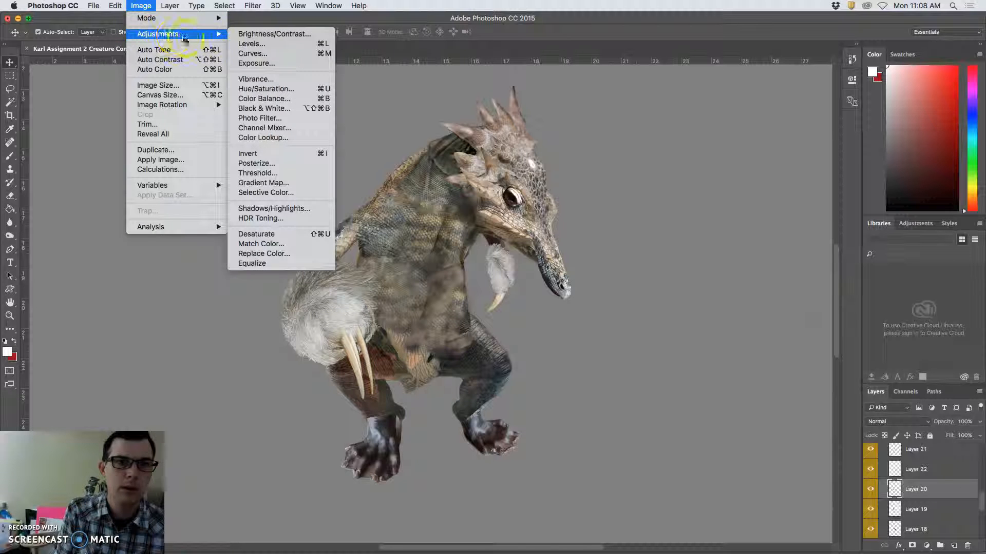
left_click(251, 99)
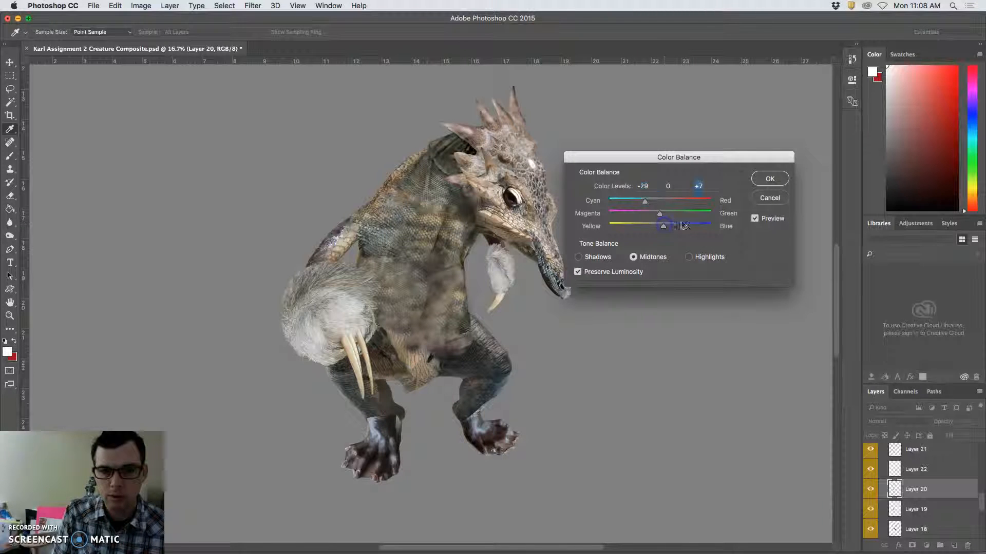
left_click(773, 177)
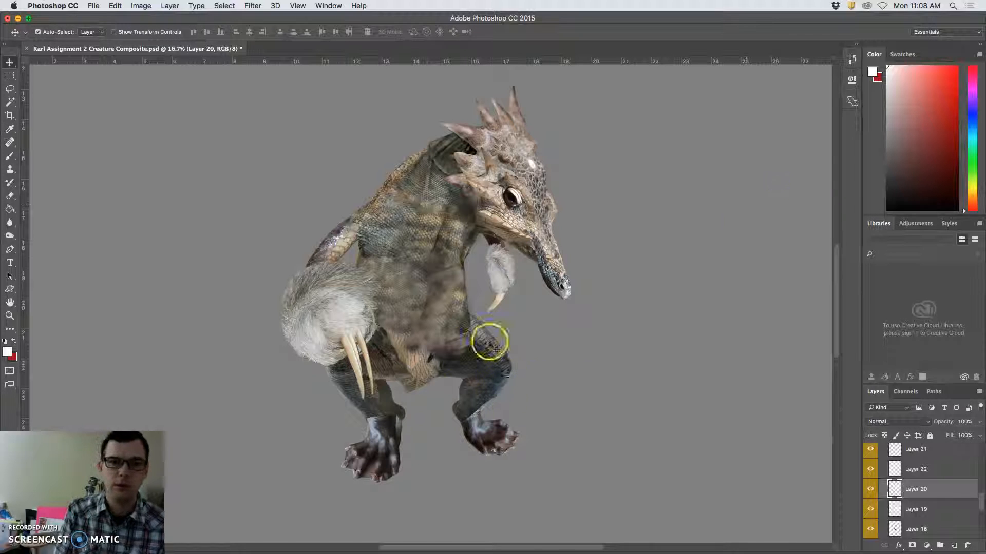
- Tint the foot on Layer 21 with Color Balance midtone levels of -3, +12 and -5
left_click(382, 433)
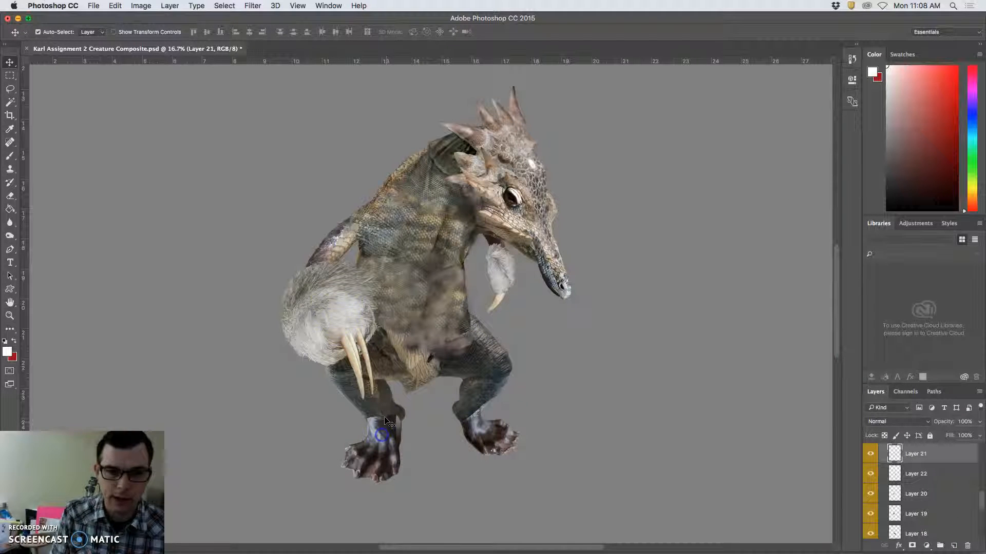
left_click(141, 6)
mouse_move(190, 34)
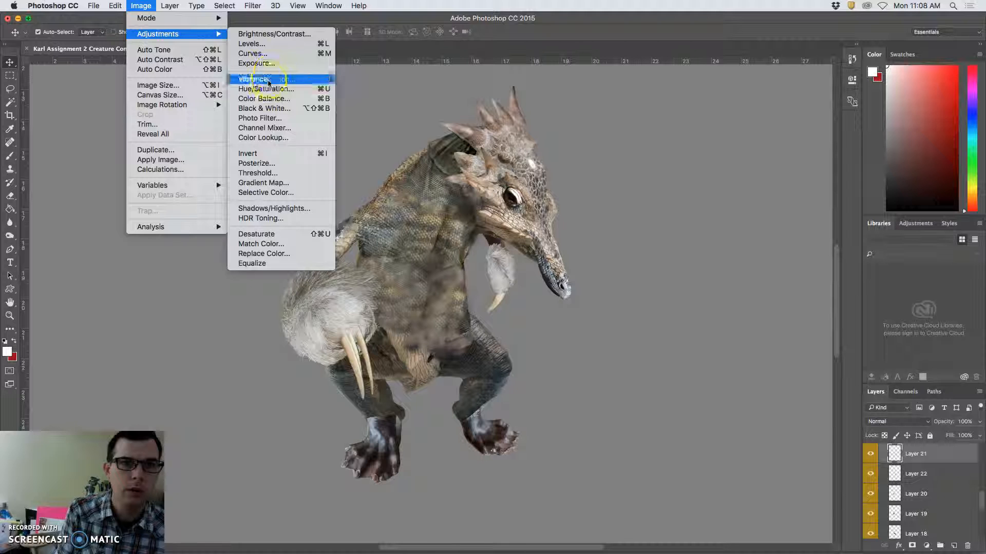
left_click(264, 98)
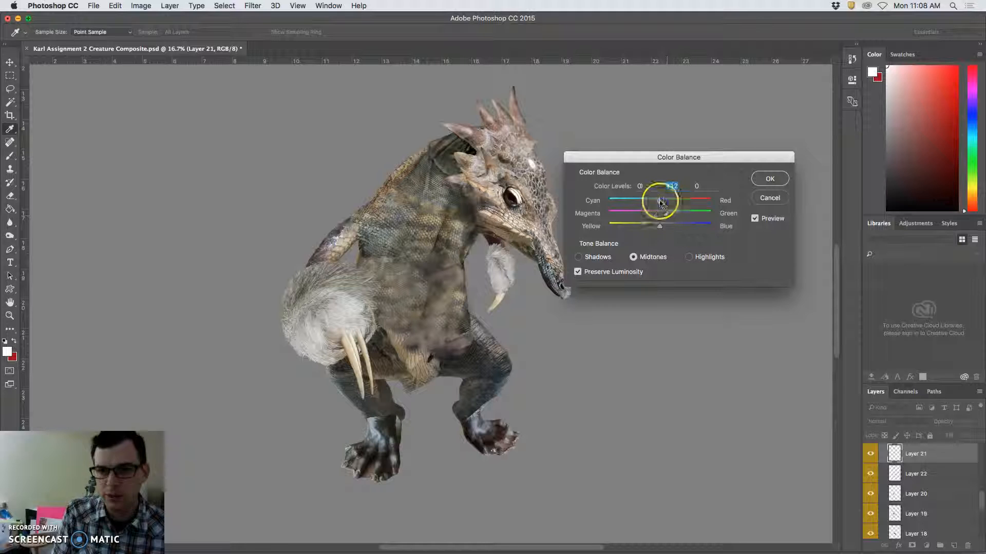
left_click_drag(659, 204, 657, 202)
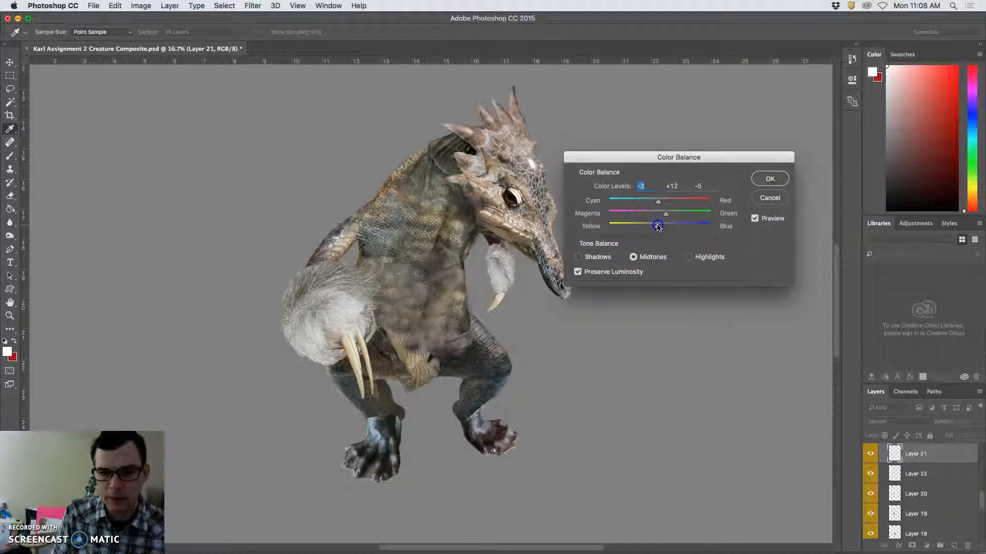
left_click(769, 179)
key("v")
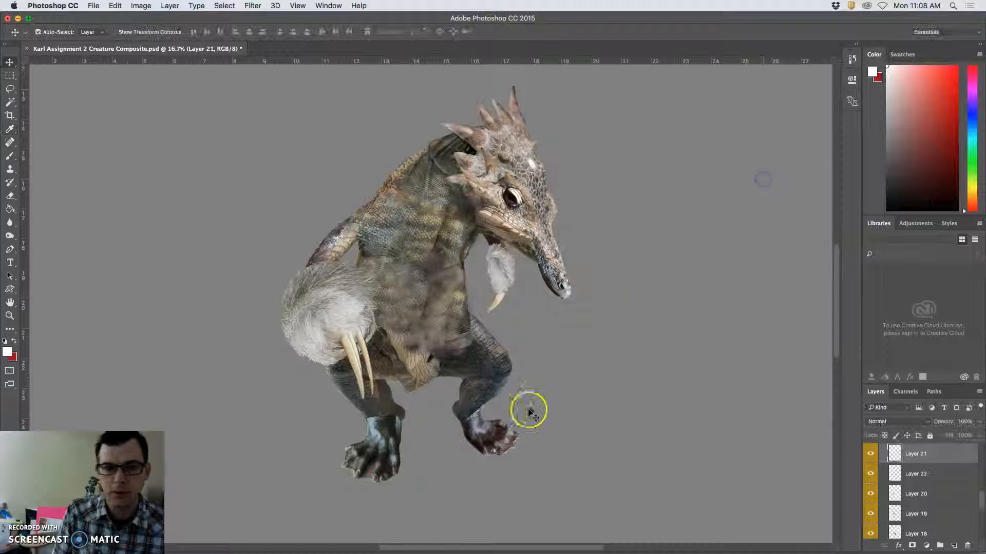
- Tint the other foot on Layer 22 with Color Balance midtone levels of -6, +12 and +17
left_click(529, 414)
left_click(141, 6)
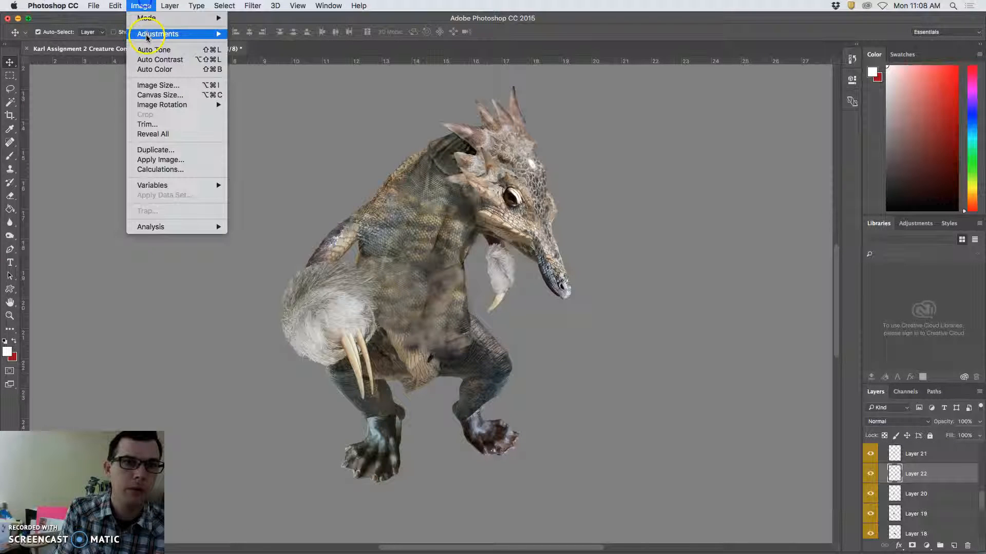
mouse_move(147, 36)
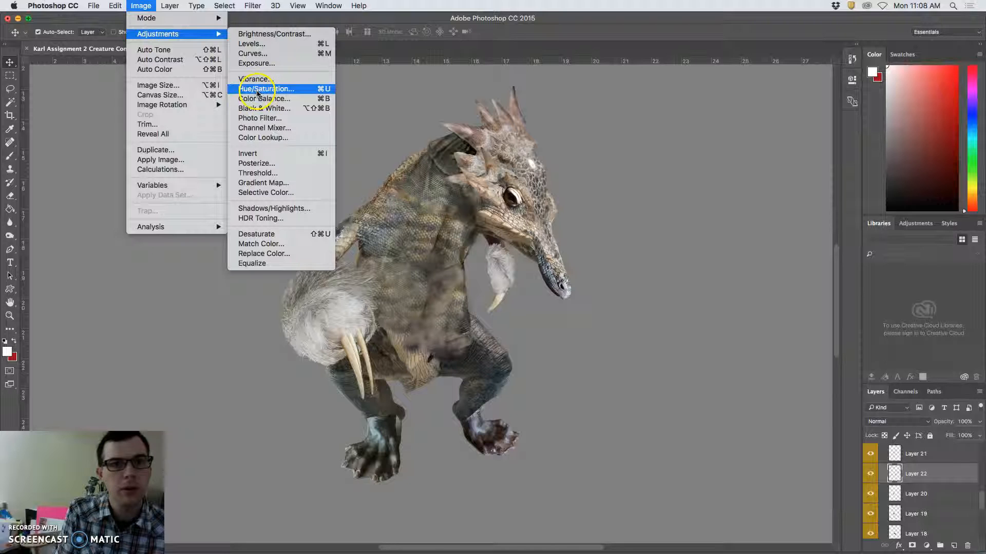
left_click(257, 98)
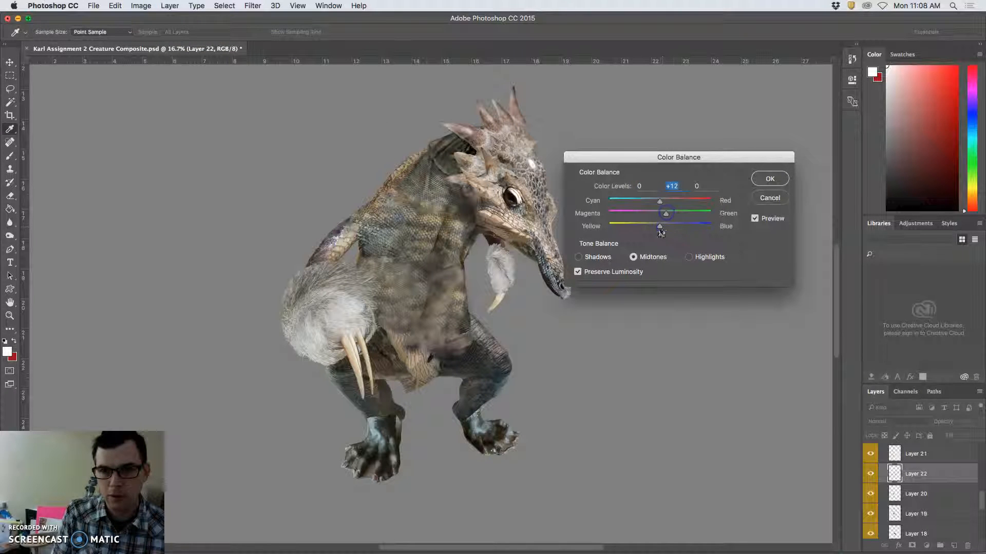
left_click_drag(661, 201, 651, 205)
left_click(665, 216)
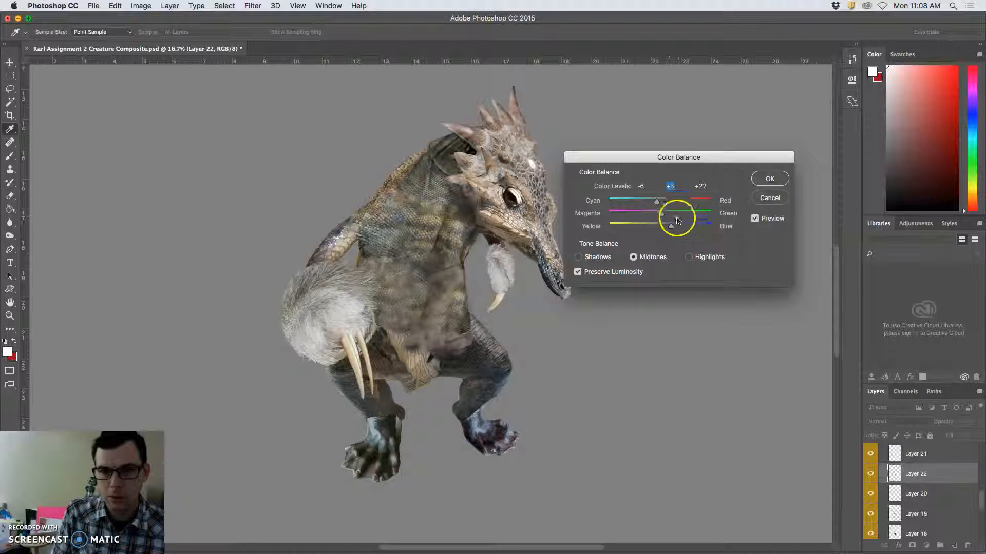
left_click(666, 216)
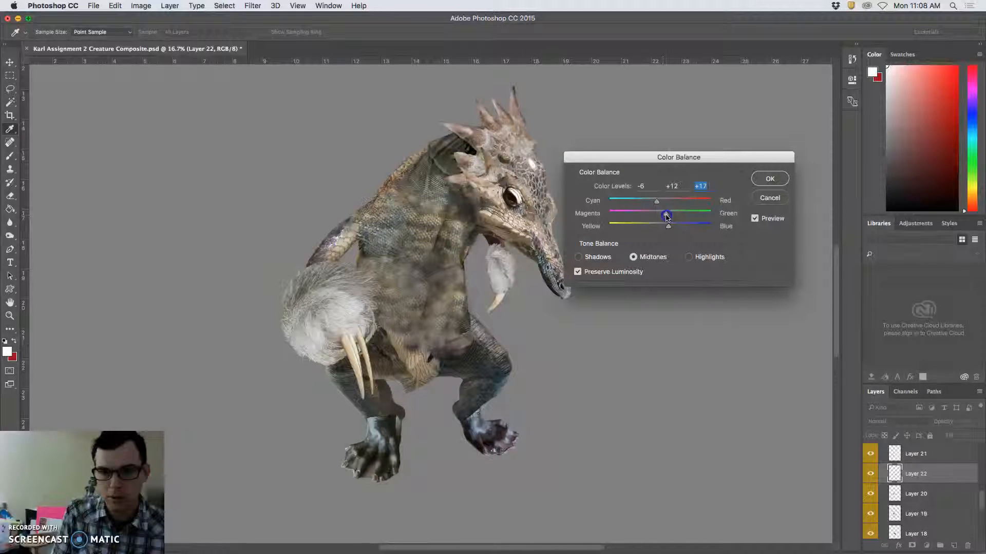
left_click(768, 178)
key("v")
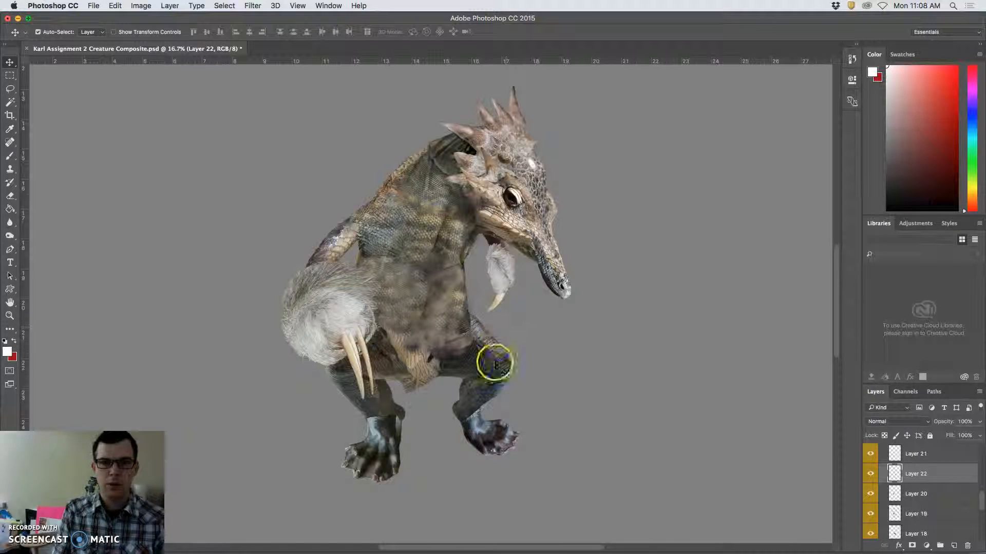
- Erase the hard ankle edge of the foot on Layer 22 using an 84 px eraser softened to 16% hardness
key("super+equal")
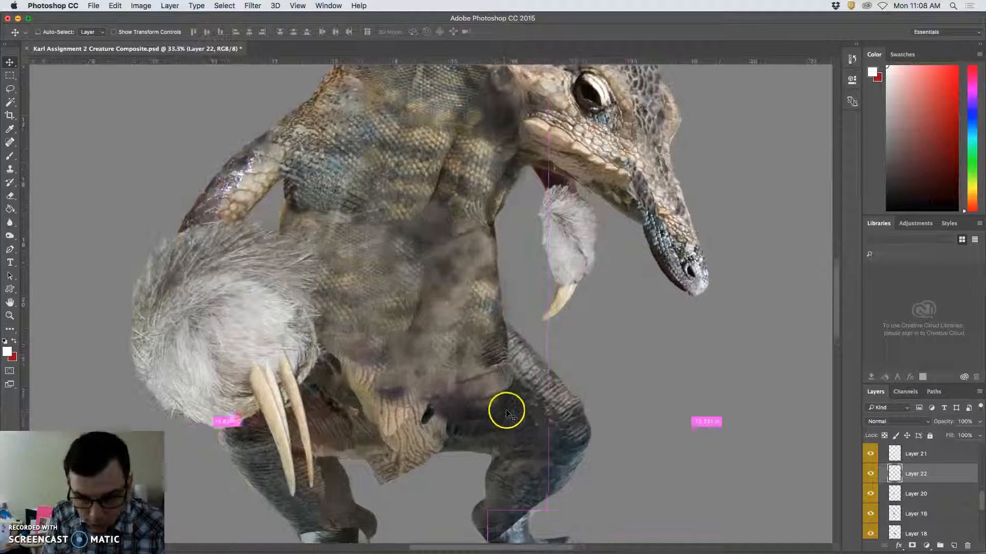
key("super+equal")
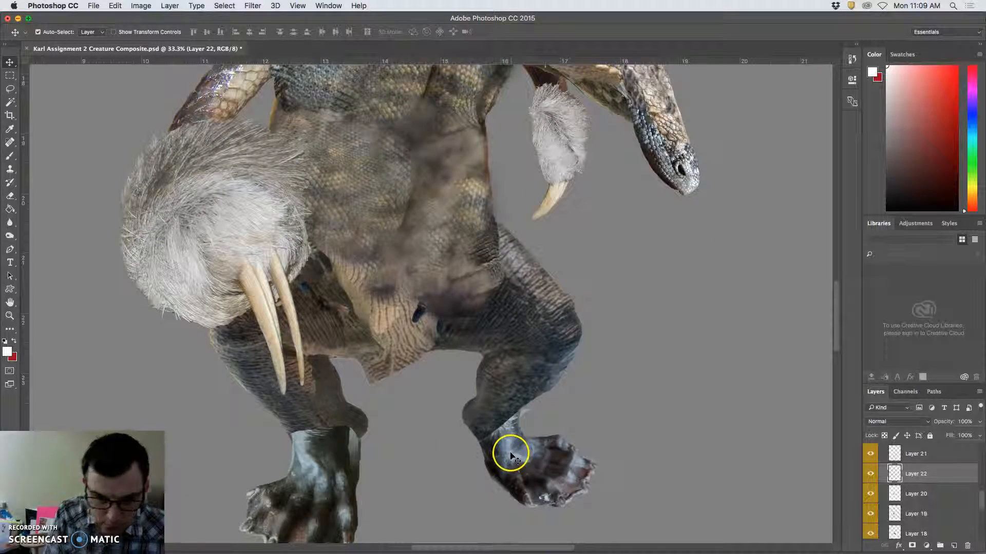
left_click(9, 195)
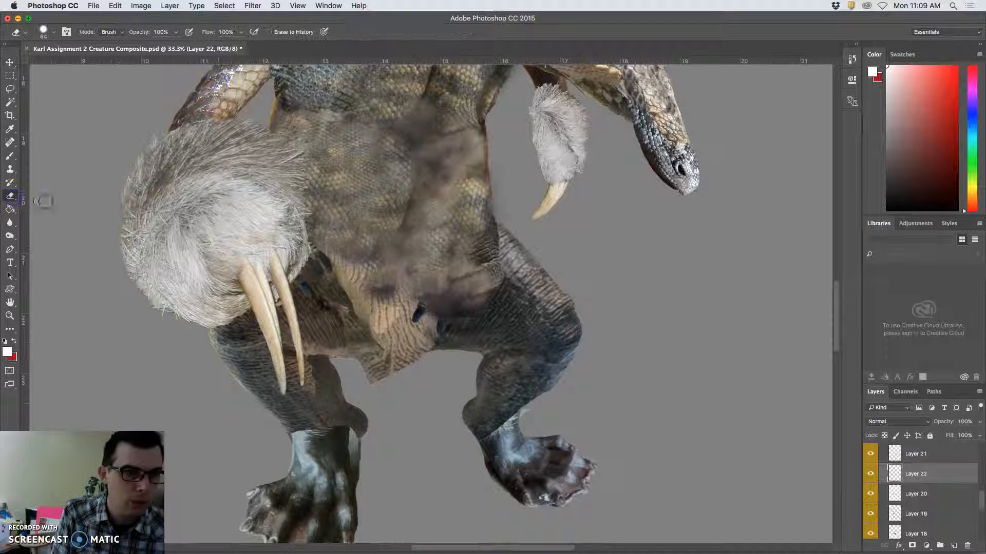
mouse_move(563, 419)
left_mouse_down()
mouse_move(536, 427)
mouse_move(526, 411)
mouse_move(523, 422)
mouse_move(575, 381)
mouse_move(590, 429)
mouse_move(584, 436)
mouse_move(482, 408)
mouse_move(506, 407)
left_mouse_up()
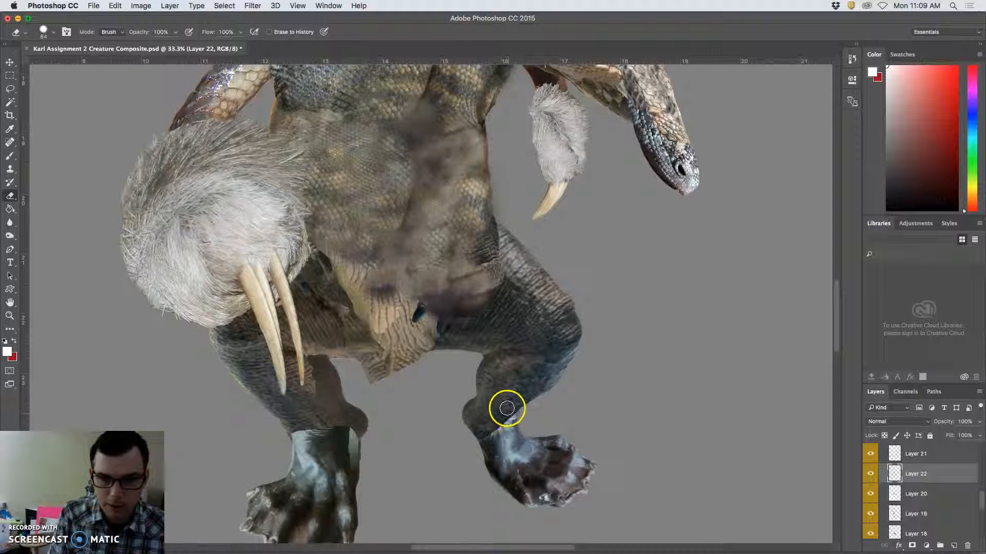
left_click(44, 32)
left_click_drag(69, 86, 78, 89)
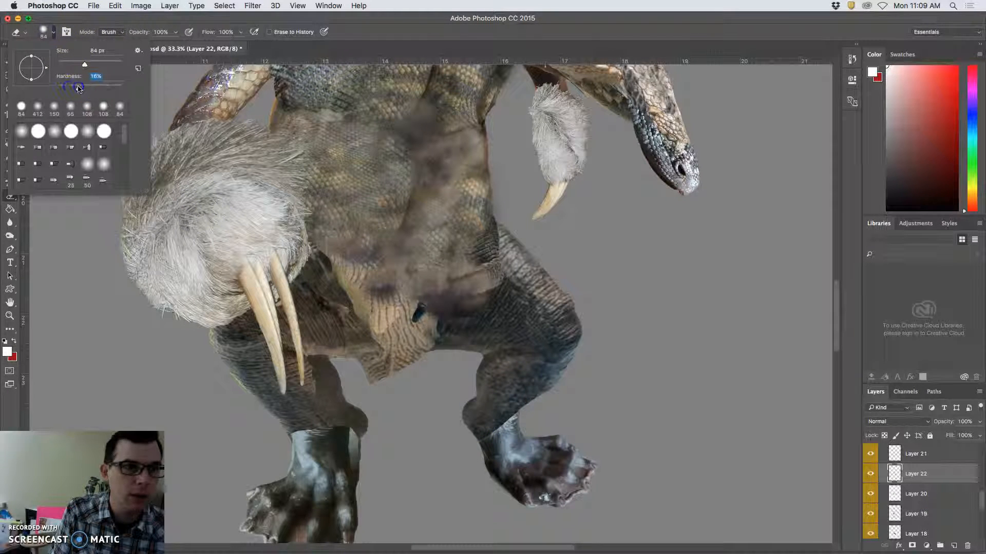
left_click(504, 424)
left_click_drag(507, 424, 511, 417)
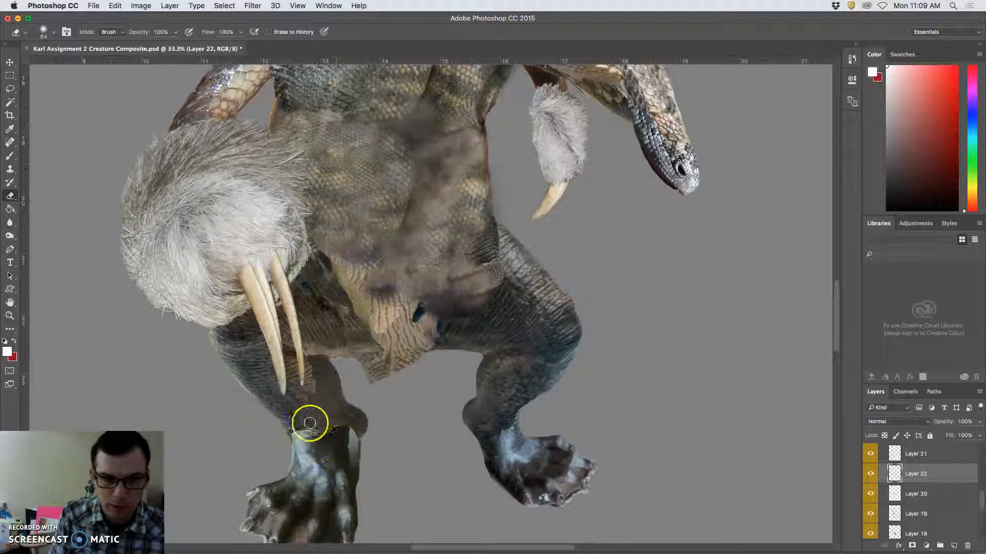
- Erase the upper edge of the foot on Layer 21 so the ankle blends into the leg
left_click(321, 416)
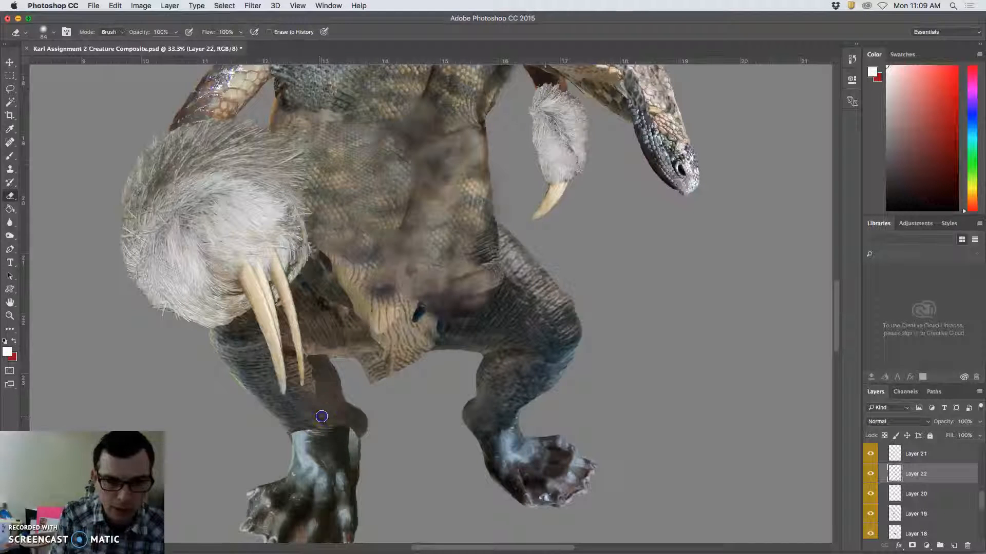
left_click(333, 450, "super")
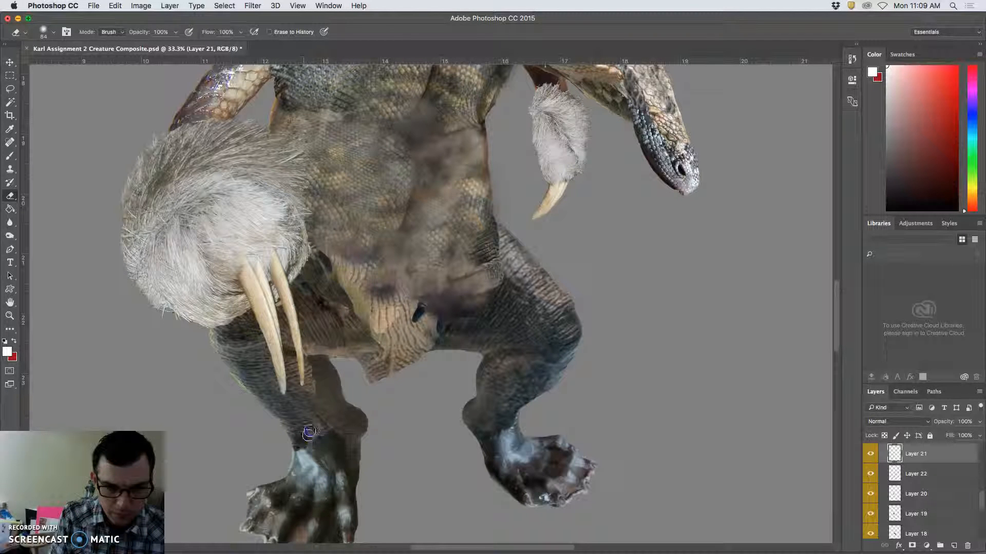
mouse_move(306, 452)
left_mouse_down()
mouse_move(358, 460)
mouse_move(342, 456)
left_mouse_up()
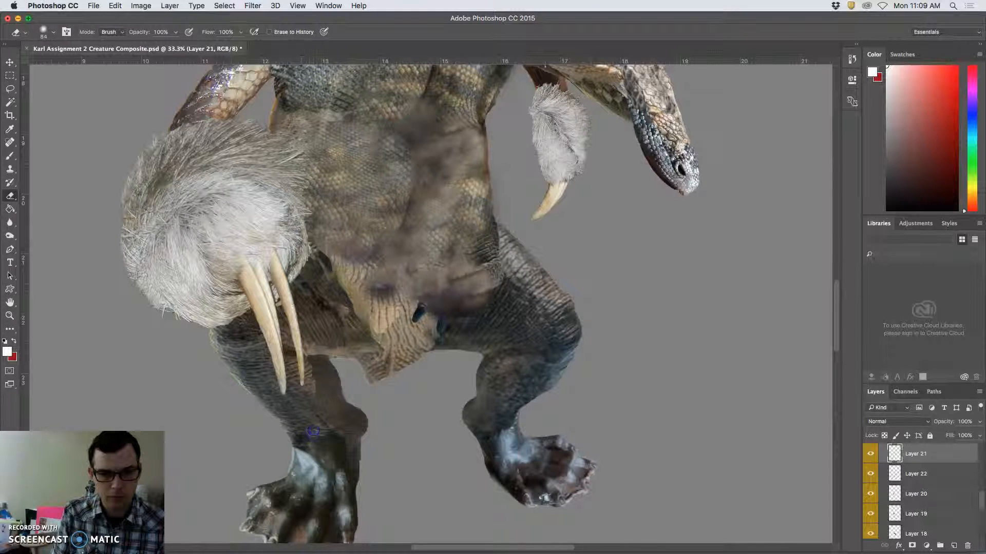
mouse_move(322, 436)
left_mouse_down()
mouse_move(313, 460)
mouse_move(350, 442)
mouse_move(351, 430)
mouse_move(339, 447)
left_mouse_up()
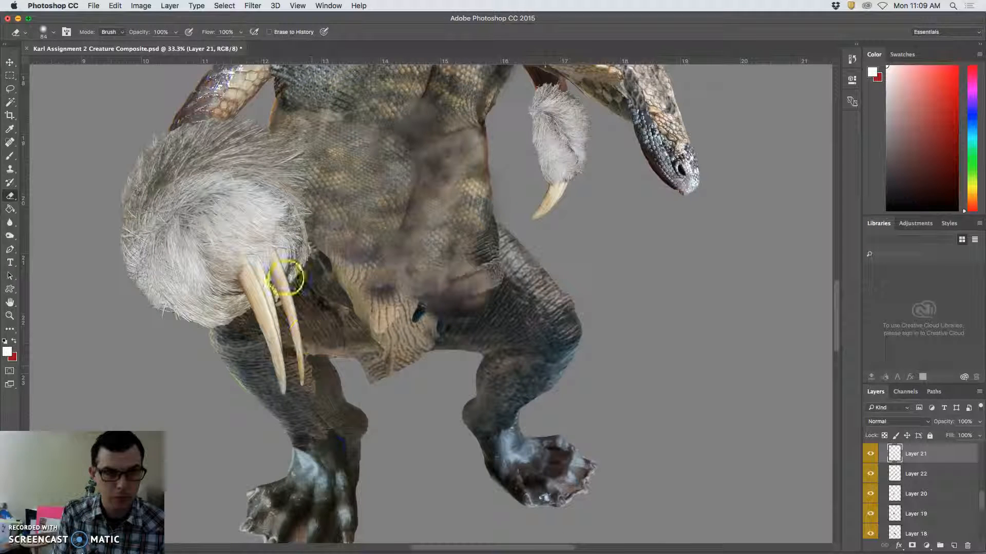
- Lower the eraser opacity to 62% and soften the edges of the leg on Layer 20 around the claws and thigh
left_click(175, 32)
left_click_drag(157, 45, 155, 45)
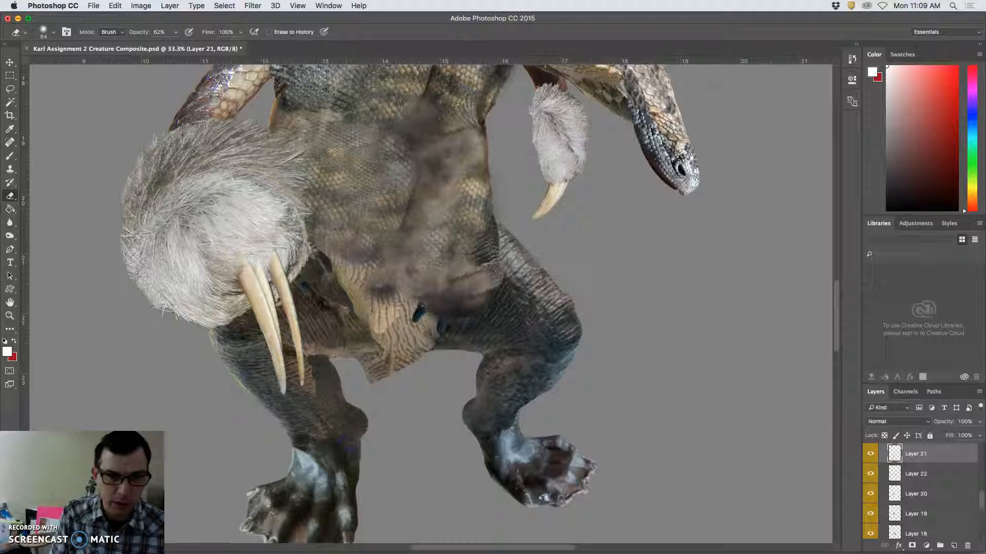
left_click(302, 395)
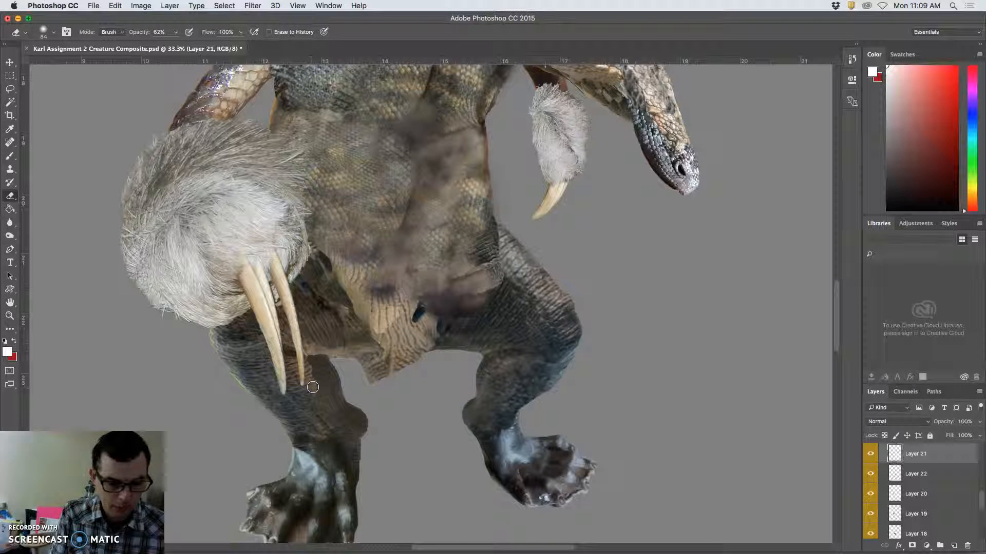
left_click(304, 394, "super")
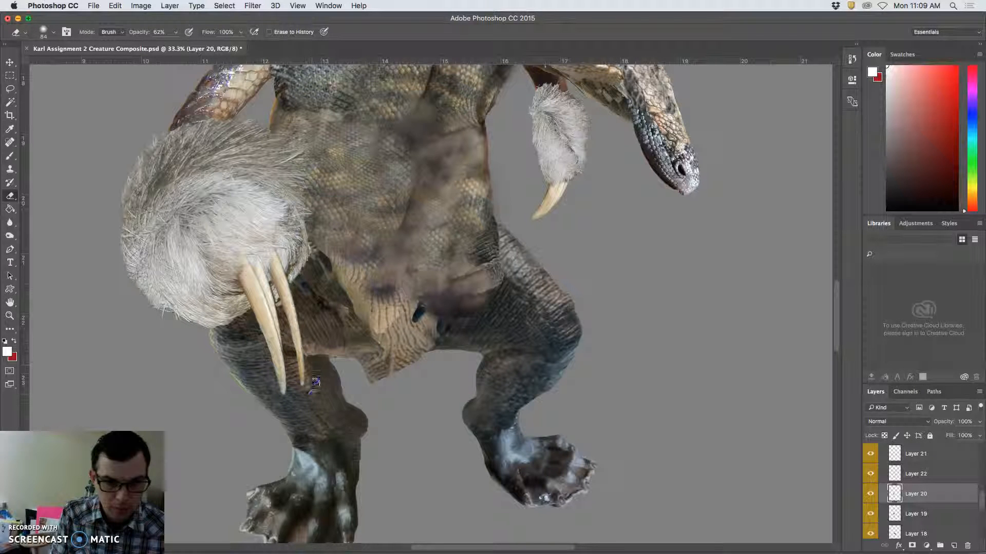
left_click_drag(312, 358, 342, 355)
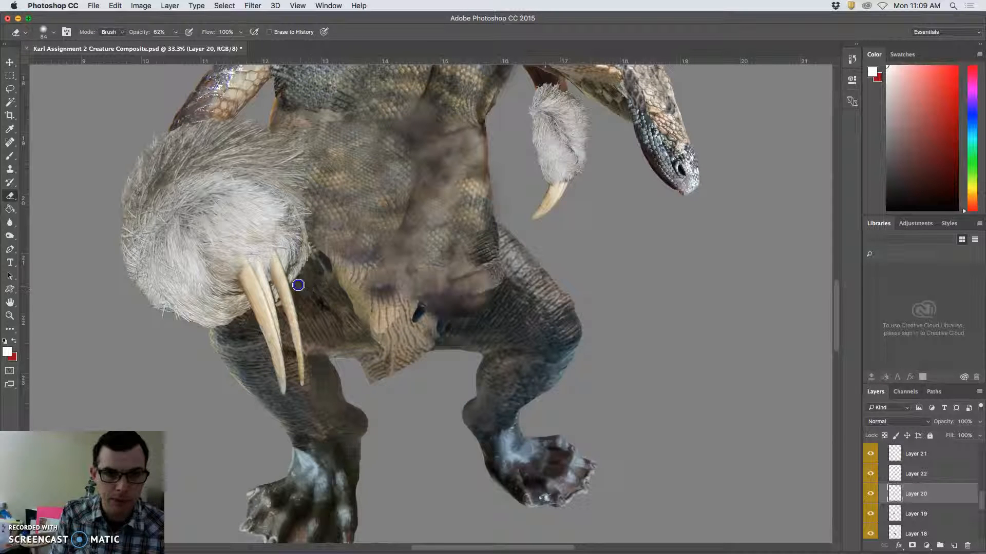
mouse_move(342, 308)
left_mouse_down()
mouse_move(339, 317)
mouse_move(327, 272)
left_mouse_up()
- Blend the thigh into the lower belly by erasing edges on Layer 19 and Layer 20
left_click(327, 266, "super")
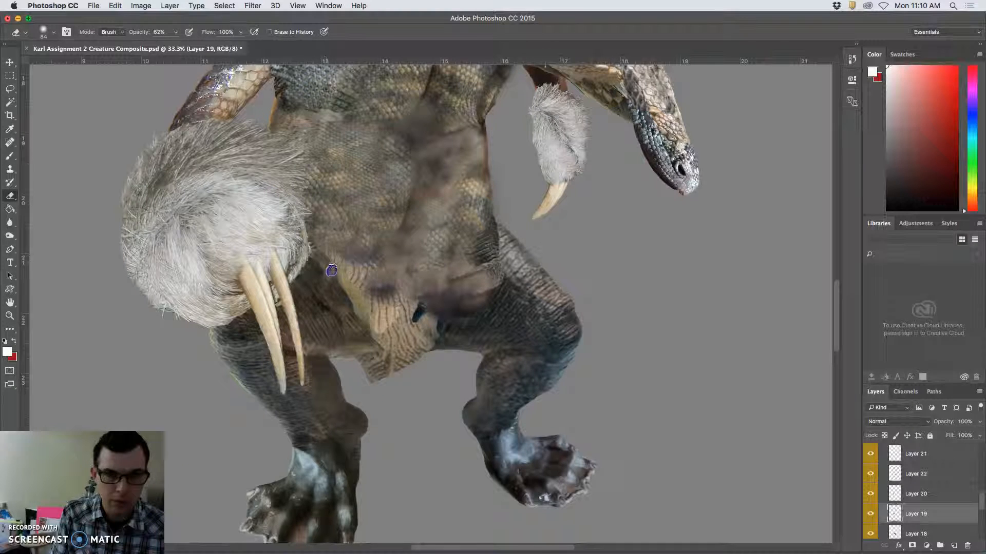
left_click(418, 317, "super")
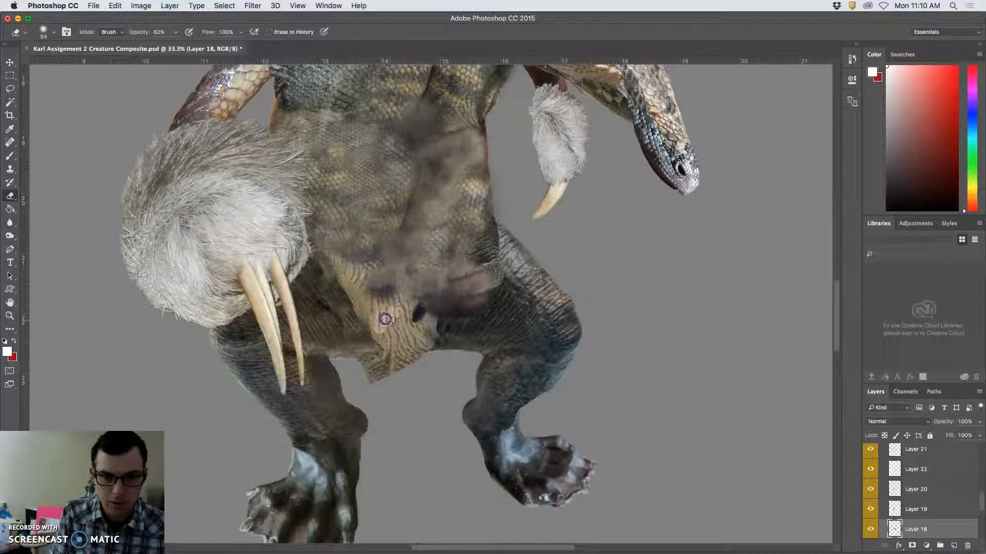
left_click(398, 320, "super")
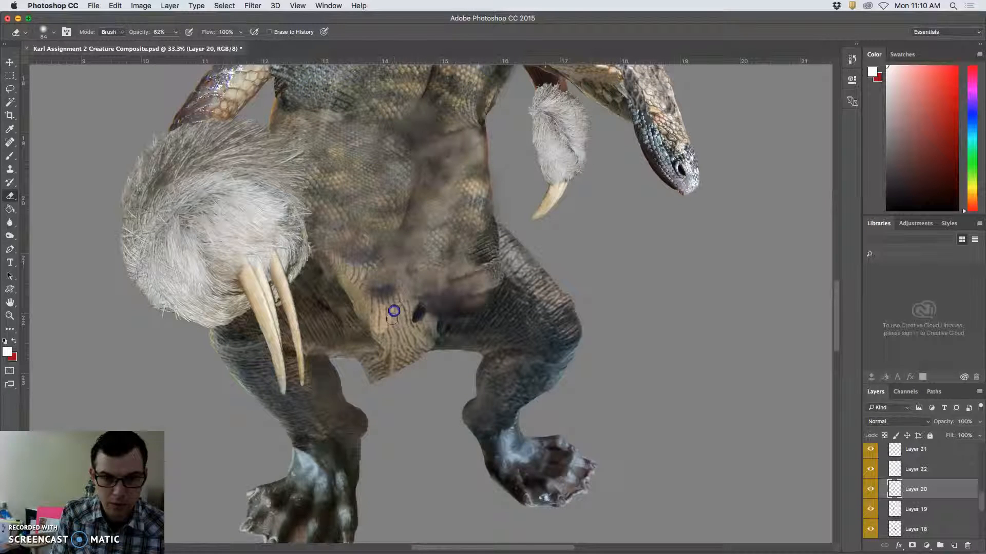
left_click(386, 307)
mouse_move(386, 294)
left_mouse_down()
mouse_move(420, 306)
mouse_move(387, 348)
mouse_move(375, 339)
left_mouse_up()
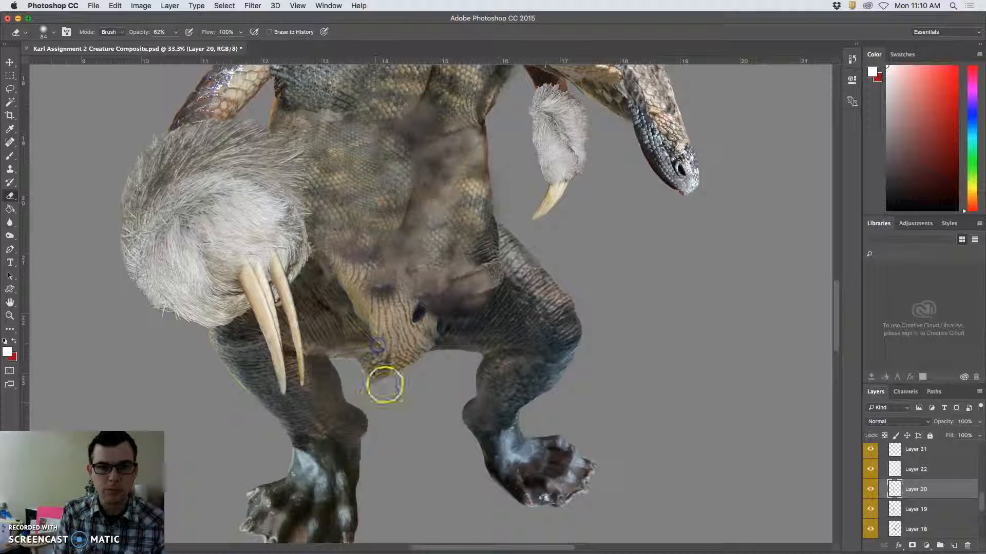
left_click(327, 481)
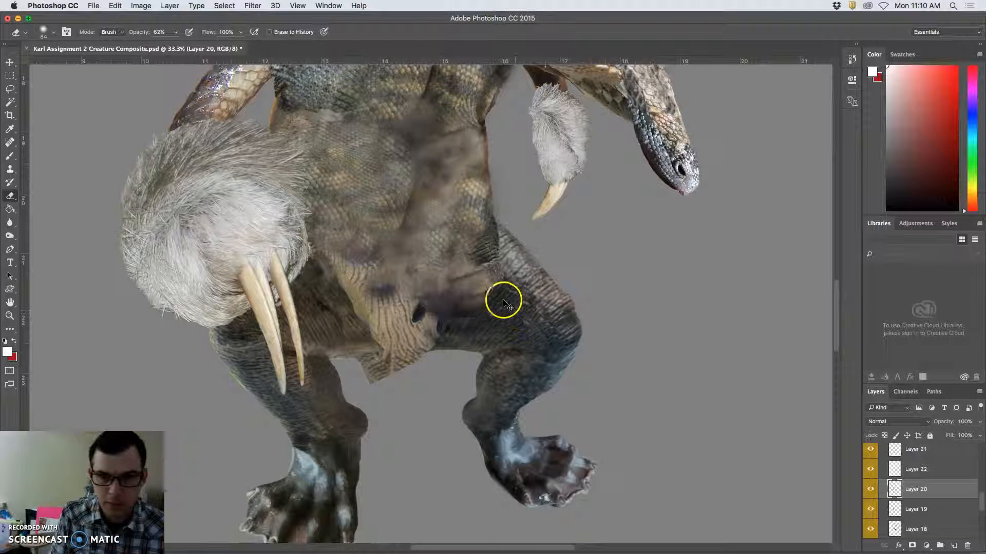
- Compare the creature with the CLONE STAMP layer hidden and shown, and save the document
left_click(496, 278, "super")
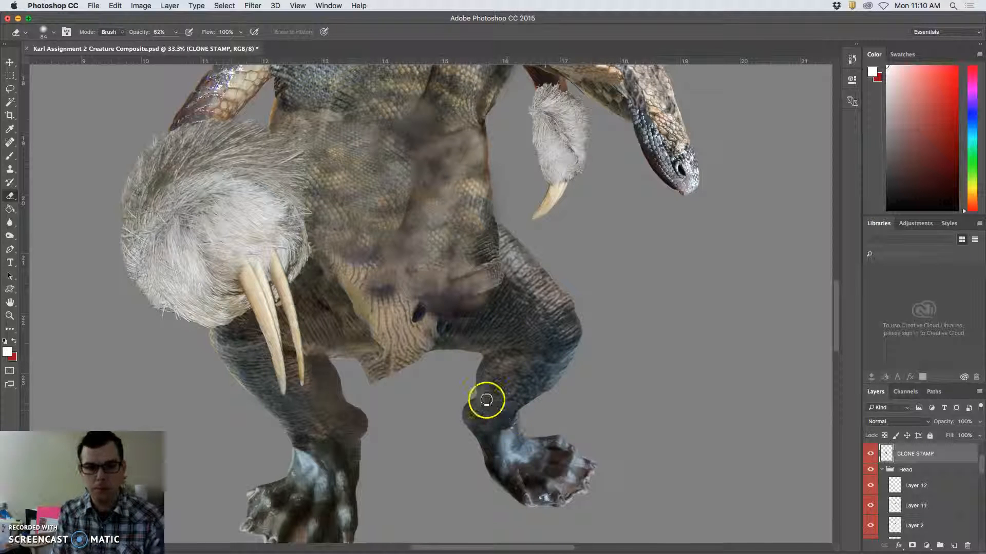
key("super+minus")
key("super+minus")
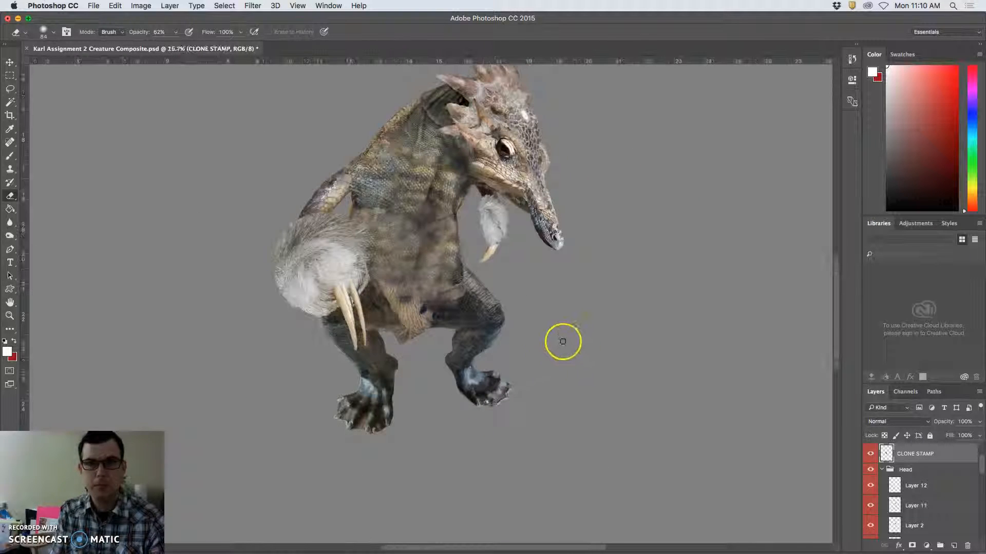
left_click(871, 454)
left_click(870, 455)
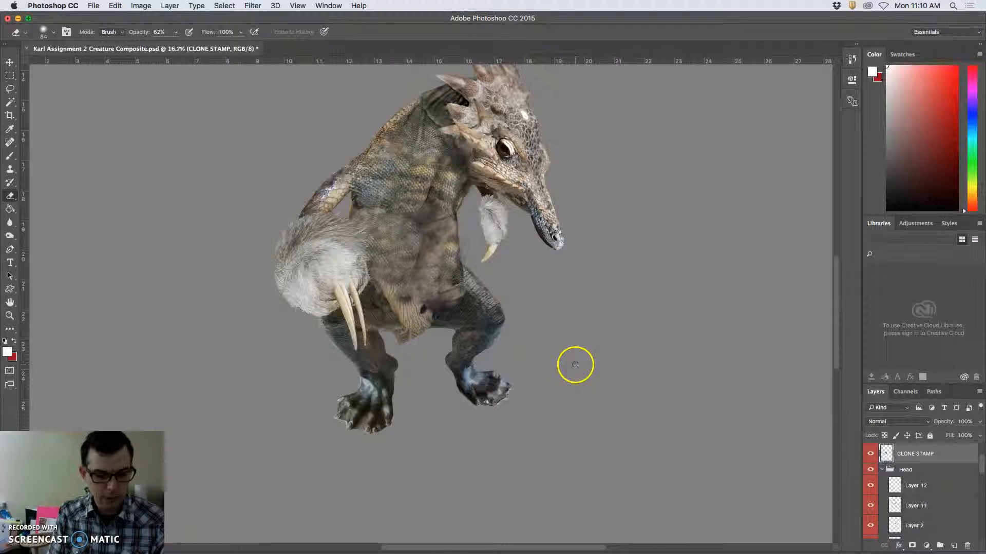
key("super+s")
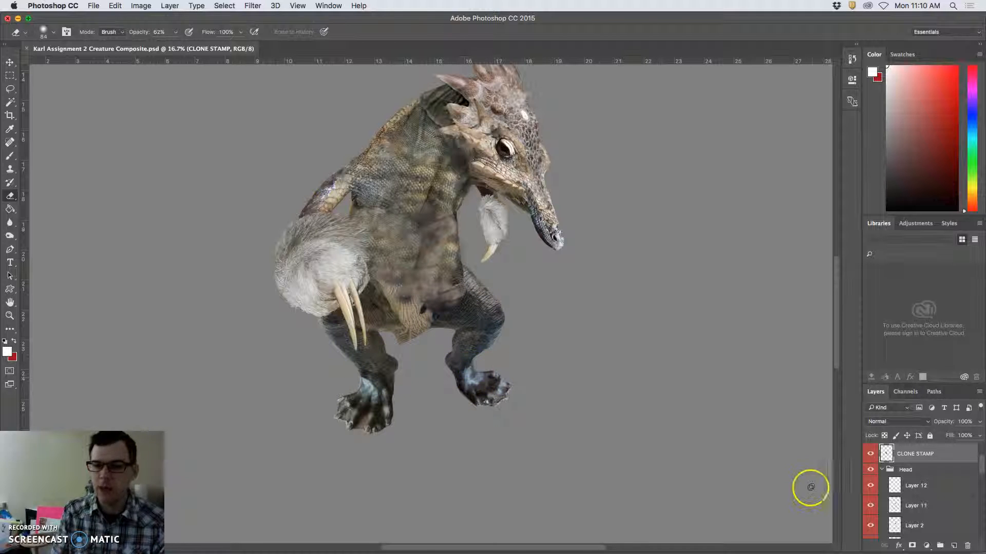
- Clone wrinkled belly skin over the dark hole and purple blotches on the lower belly, using the Clone Stamp on the CLONE STAMP layer
key("super+equal")
key("super+equal")
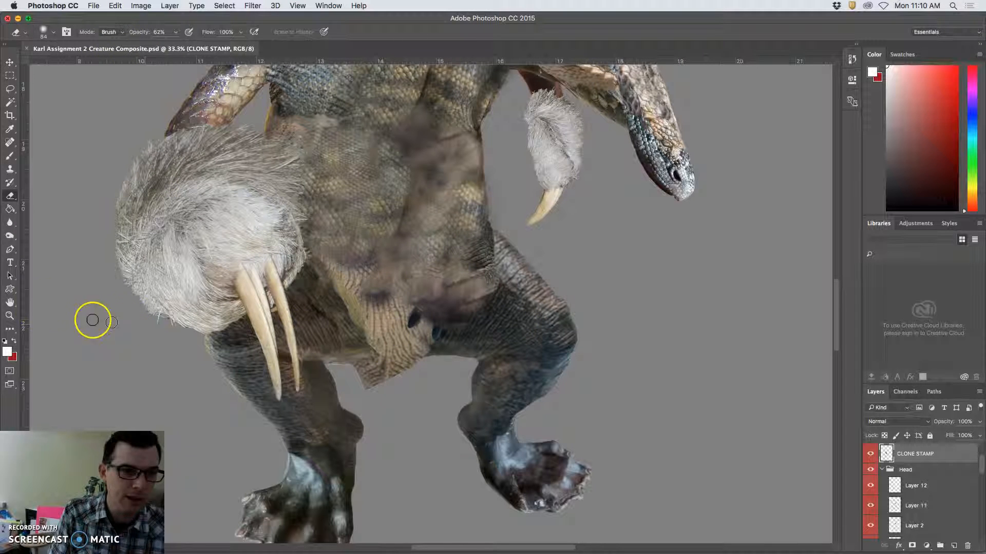
left_click(10, 170)
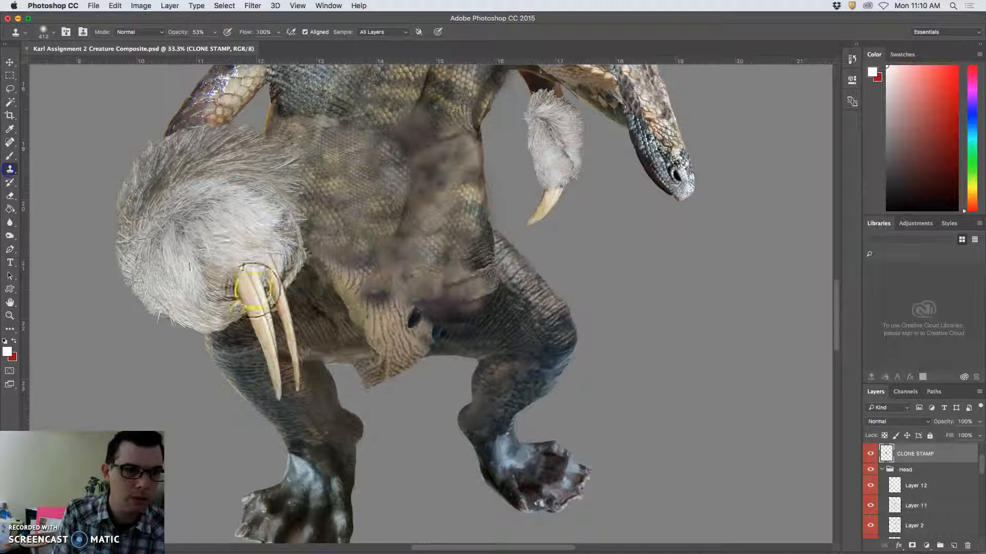
left_click(388, 331, "alt")
left_click(423, 313)
left_click(429, 318)
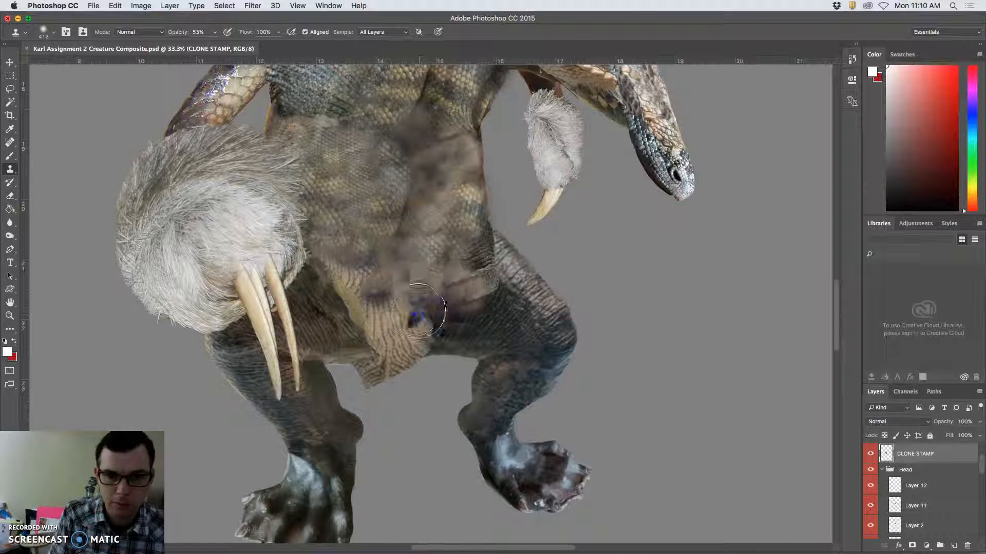
left_click(430, 280)
left_click(468, 312)
left_click(400, 312)
left_click(392, 341)
left_click(377, 290)
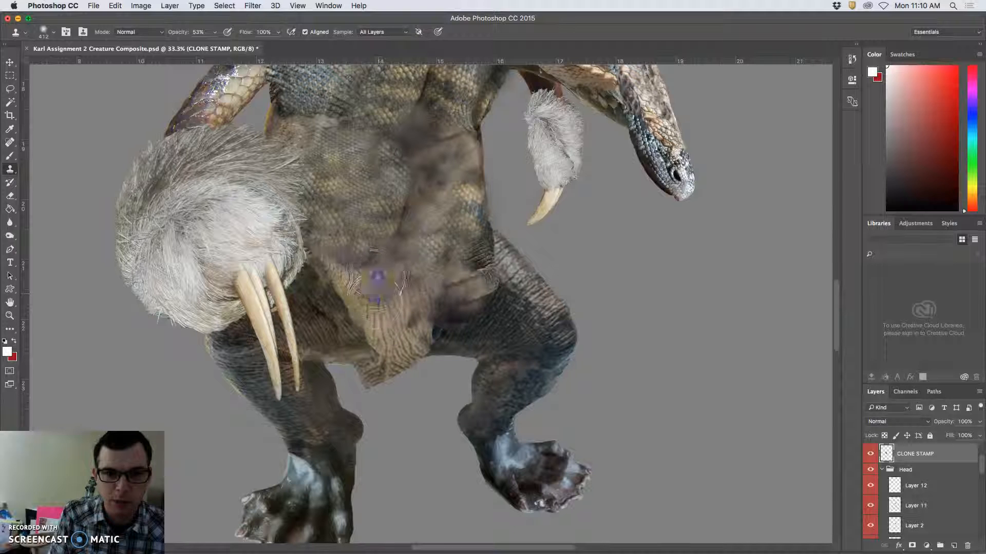
left_click(460, 209)
left_click(425, 202)
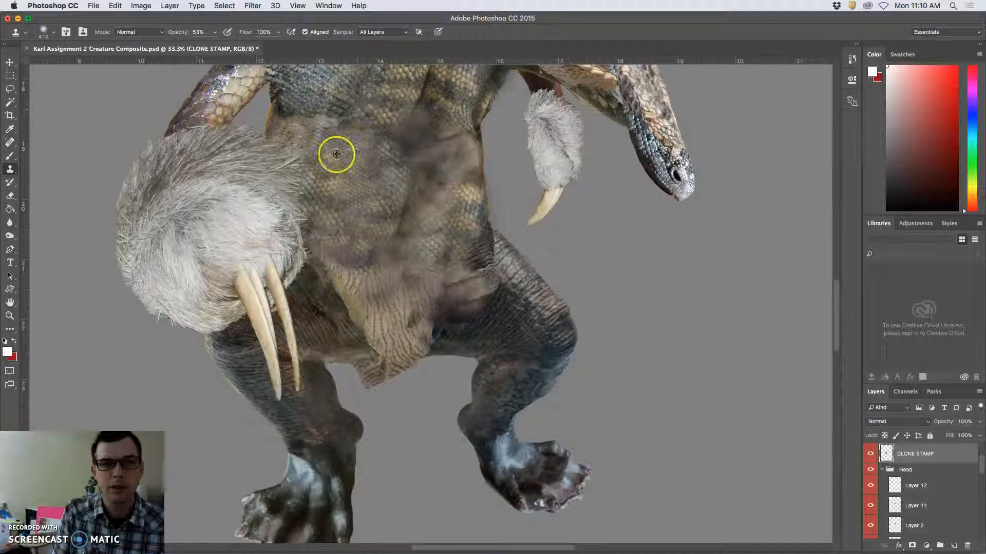
- Sample the upper chest scales and clone them over the purple patch where the belly meets the thigh
left_click(328, 93, "alt")
left_click(422, 294)
left_click(455, 284)
left_click(461, 277)
left_click(462, 268)
left_click(464, 271)
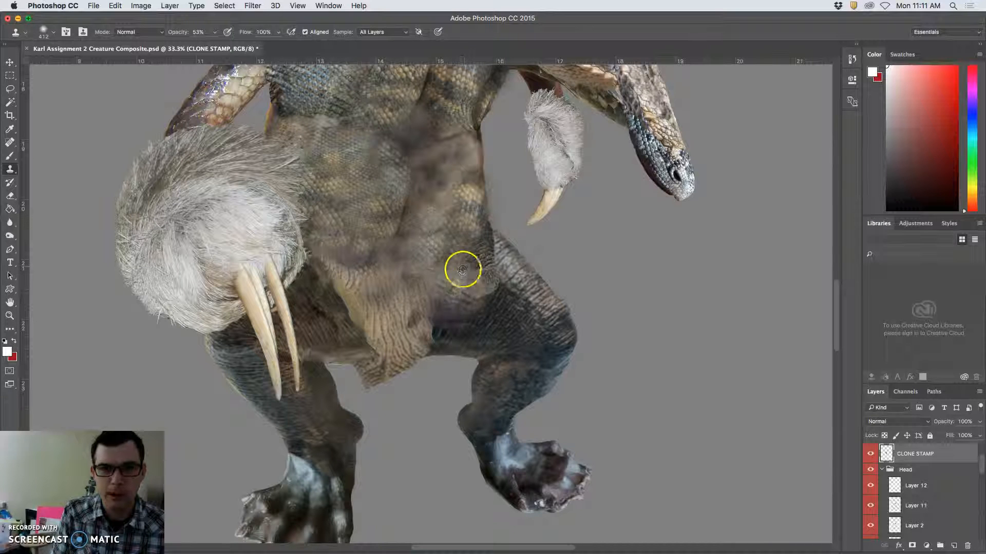
- Sample the belly scales and clone them over the inner thigh beside the large claws with the Clone Stamp
left_click(440, 224, "alt")
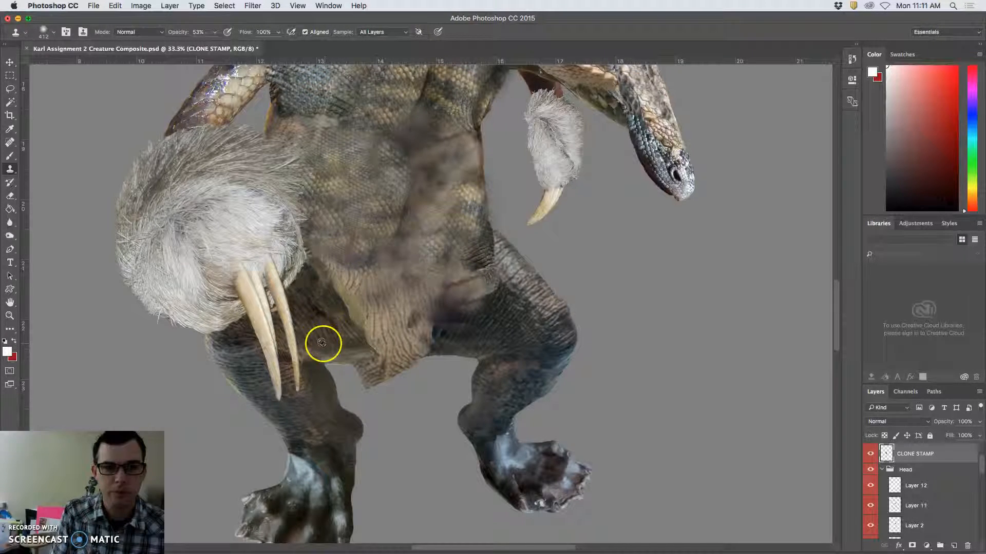
left_click(306, 298)
left_click(303, 292)
left_click(319, 304)
- Clone dark thigh skin over the purple patch and hard seam where the lower belly meets the bent thigh
left_click(471, 303)
left_click(504, 324, "alt")
left_click(467, 316)
left_click(478, 304)
left_click(507, 334, "alt")
left_click(459, 323)
left_click(452, 321)
left_click(442, 327)
left_click(448, 316)
left_click(474, 297)
left_click(471, 293)
left_click(467, 285)
- Resample the thigh near the knee and clone its skin over the seam between the hip and the belly
left_click(534, 341, "alt")
left_click(518, 325, "alt")
left_click(495, 282)
left_click(484, 279)
left_click(481, 273)
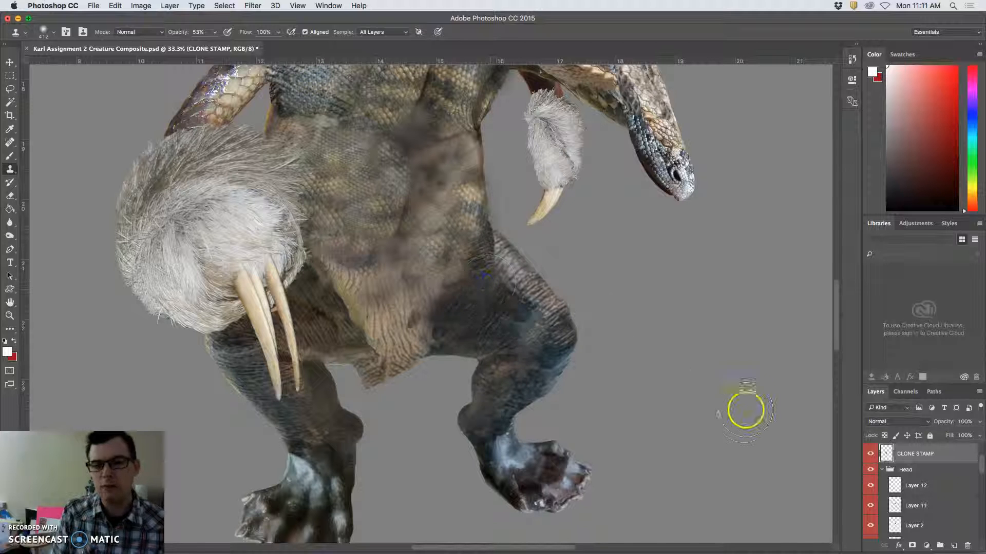
- Compare the belly and thigh blending with the CLONE STAMP layer hidden and shown
left_click(870, 454)
left_click(870, 455)
left_click(869, 456)
left_click(868, 458)
left_click(868, 458)
left_click(868, 458)
- Set the Clone Stamp to 78% opacity with a 121 px, 0% hardness brush and clone thigh skin along the hip's outer edge
left_click_drag(214, 35, 216, 47)
left_click(45, 32)
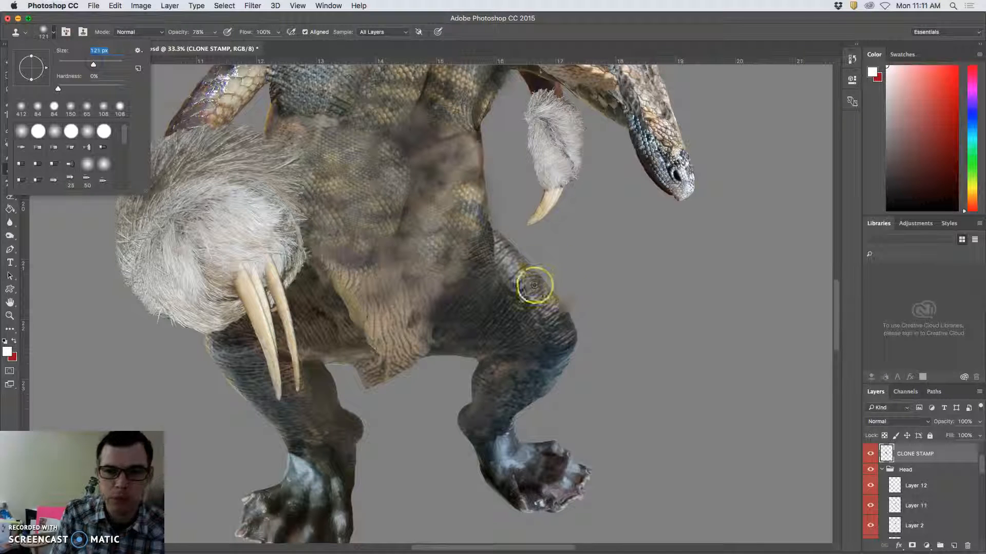
left_click(519, 272, "alt")
mouse_move(499, 258)
left_mouse_down()
mouse_move(486, 228)
mouse_move(465, 252)
mouse_move(507, 321)
mouse_move(495, 343)
mouse_move(465, 296)
mouse_move(496, 268)
mouse_move(494, 301)
mouse_move(486, 165)
mouse_move(492, 218)
mouse_move(465, 207)
mouse_move(474, 168)
mouse_move(507, 276)
mouse_move(508, 348)
left_mouse_up()
- Clone scales over the reddish outline along the creature's flank, from below the chest down to the hip
left_click_drag(475, 190, 478, 131)
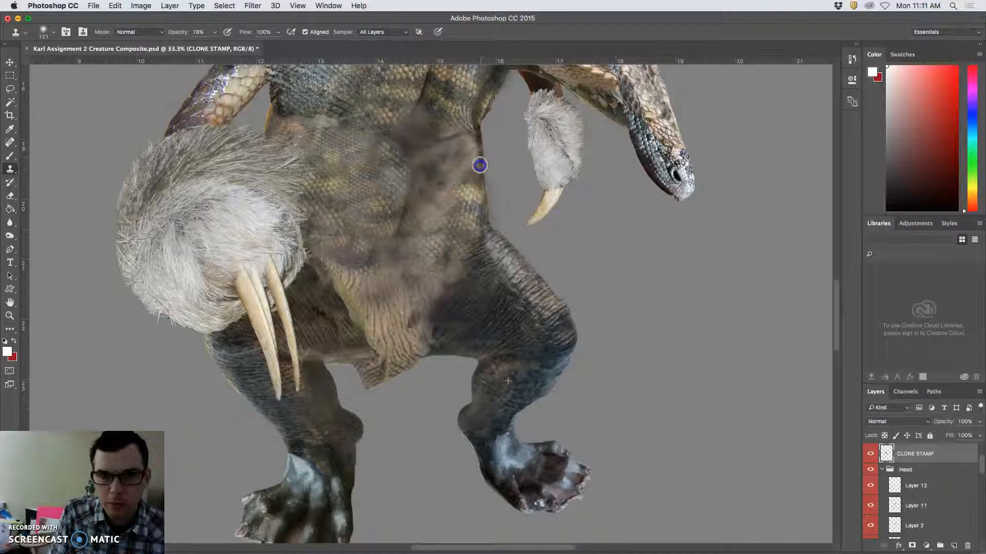
mouse_move(473, 165)
left_mouse_down()
mouse_move(470, 215)
mouse_move(480, 178)
left_mouse_up()
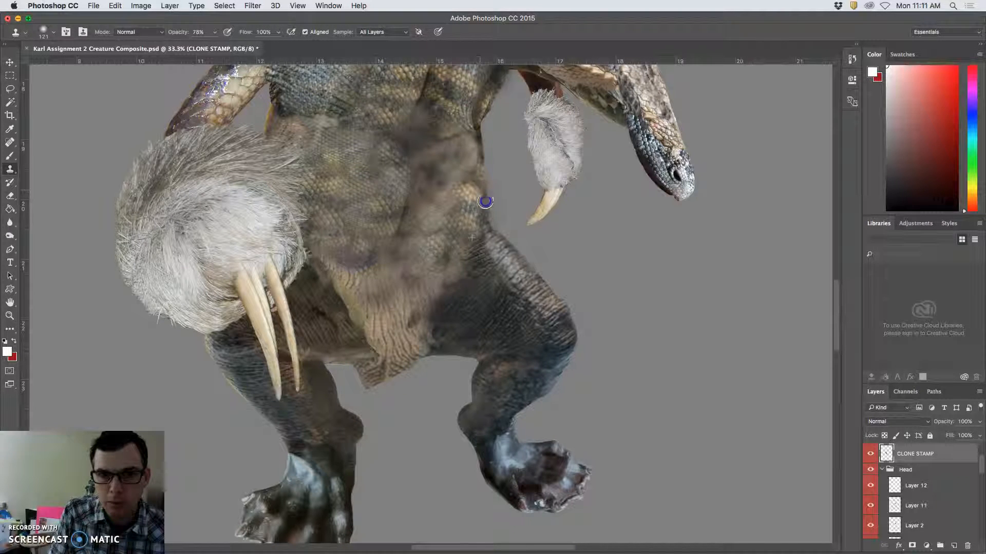
mouse_move(485, 221)
left_mouse_down()
mouse_move(481, 324)
mouse_move(497, 294)
mouse_move(519, 139)
mouse_move(527, 169)
mouse_move(524, 124)
mouse_move(474, 174)
mouse_move(483, 318)
left_mouse_up()
- Clone dark skin over the red upper arm between the jaw and the small furry paw, resampling from the chest
left_click_drag(534, 94, 532, 78)
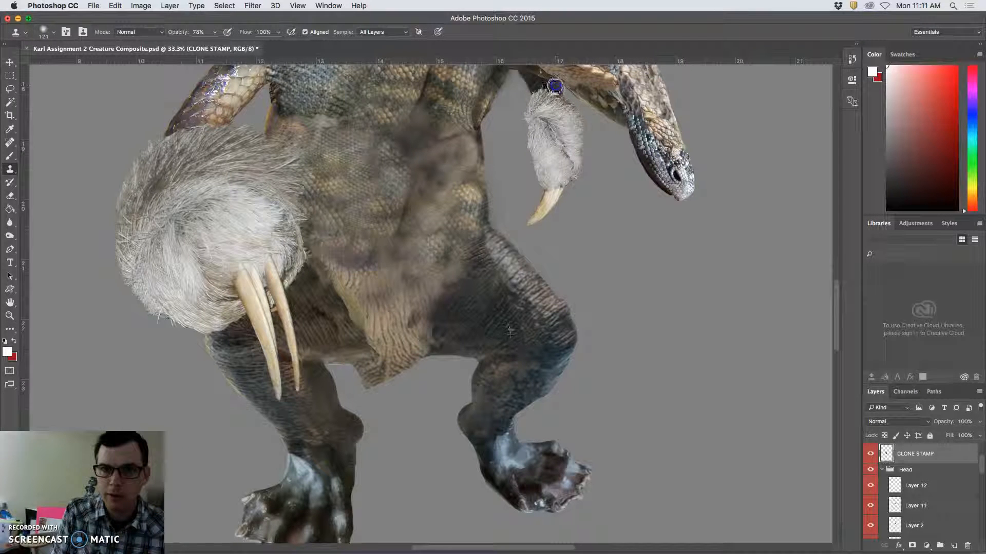
left_click_drag(534, 97, 535, 87)
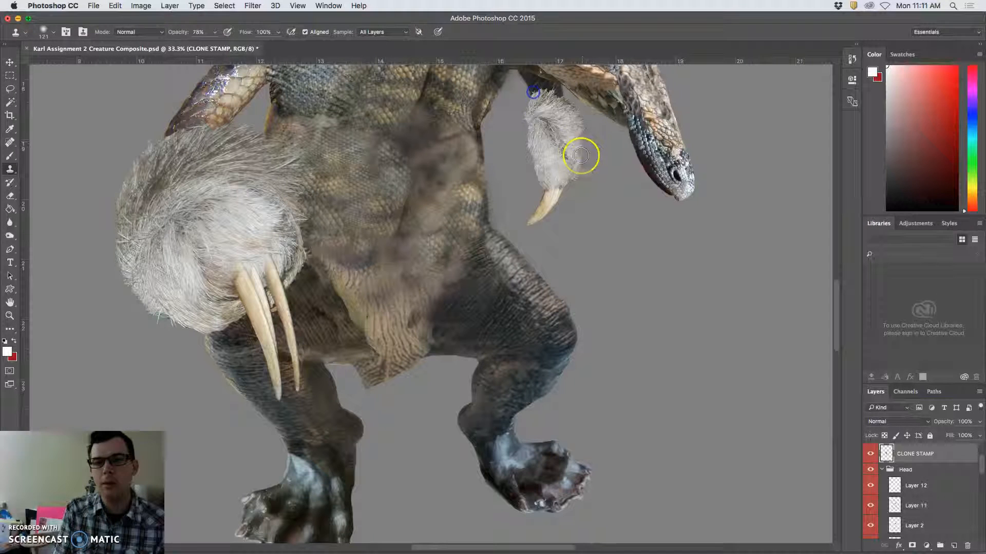
scroll(508, 241, "up", 3)
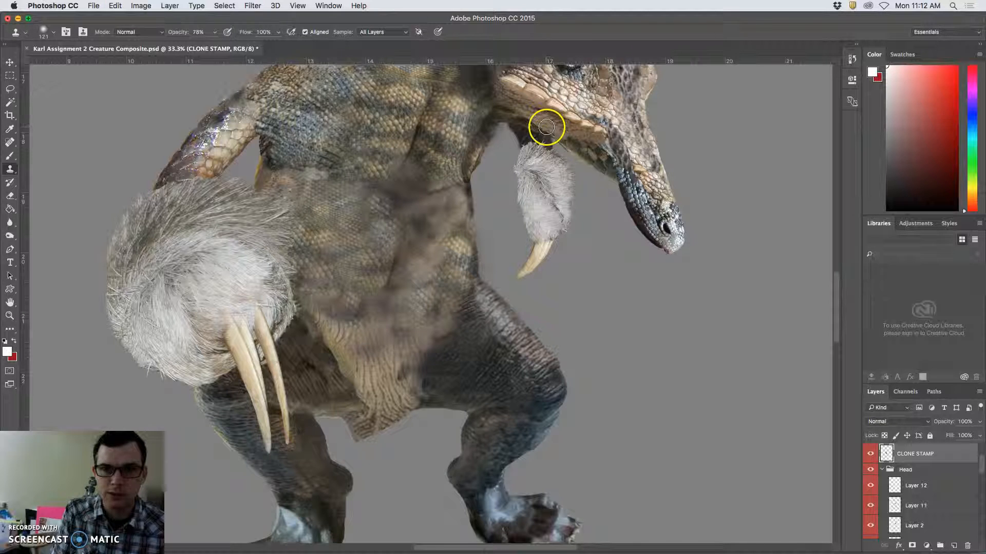
mouse_move(543, 125)
left_mouse_down()
mouse_move(477, 113)
mouse_move(473, 87)
left_mouse_up()
left_click(474, 87, "alt")
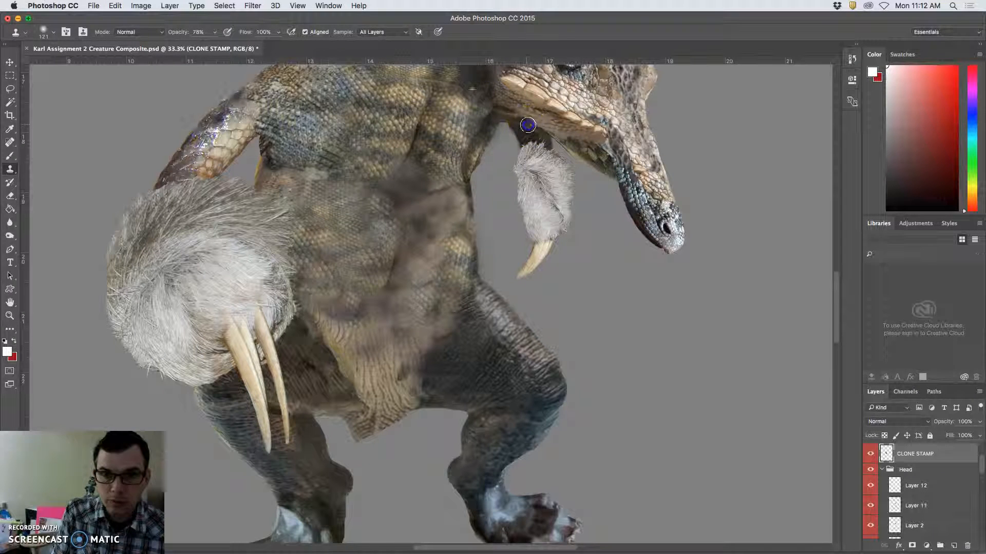
- Clone wrinkled skin over the seam between the inner thigh and belly beside the claws, and along the pointed lower belly flap
mouse_move(306, 306)
left_mouse_down()
mouse_move(327, 259)
mouse_move(326, 213)
mouse_move(355, 218)
left_mouse_up()
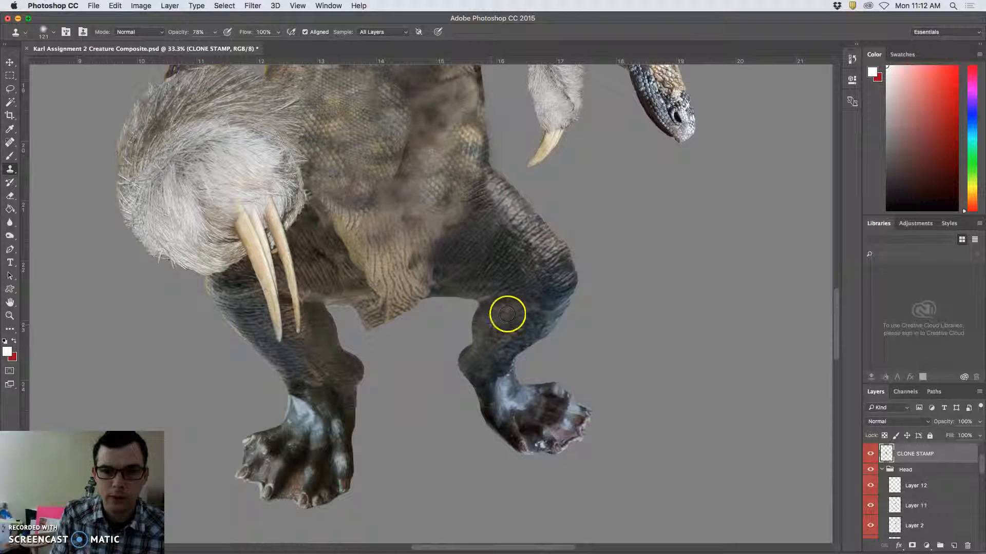
mouse_move(363, 257)
left_mouse_down()
mouse_move(315, 262)
mouse_move(337, 238)
mouse_move(352, 258)
left_mouse_up()
left_click_drag(320, 212, 338, 185)
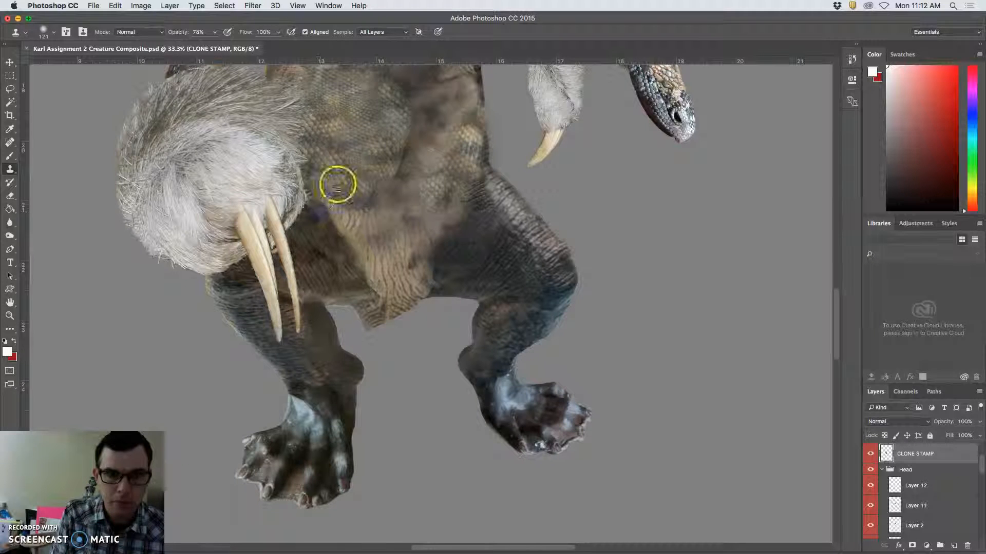
mouse_move(338, 218)
left_mouse_down()
mouse_move(396, 300)
mouse_move(440, 253)
mouse_move(403, 224)
mouse_move(385, 230)
mouse_move(412, 243)
mouse_move(390, 269)
mouse_move(412, 271)
mouse_move(428, 246)
mouse_move(466, 265)
mouse_move(466, 278)
mouse_move(435, 282)
mouse_move(435, 260)
mouse_move(433, 285)
mouse_move(466, 269)
mouse_move(428, 312)
mouse_move(366, 329)
mouse_move(384, 299)
mouse_move(371, 303)
mouse_move(359, 311)
mouse_move(376, 341)
mouse_move(366, 298)
mouse_move(344, 292)
mouse_move(292, 322)
mouse_move(257, 294)
mouse_move(506, 276)
left_mouse_up()
left_click_drag(314, 321, 306, 303)
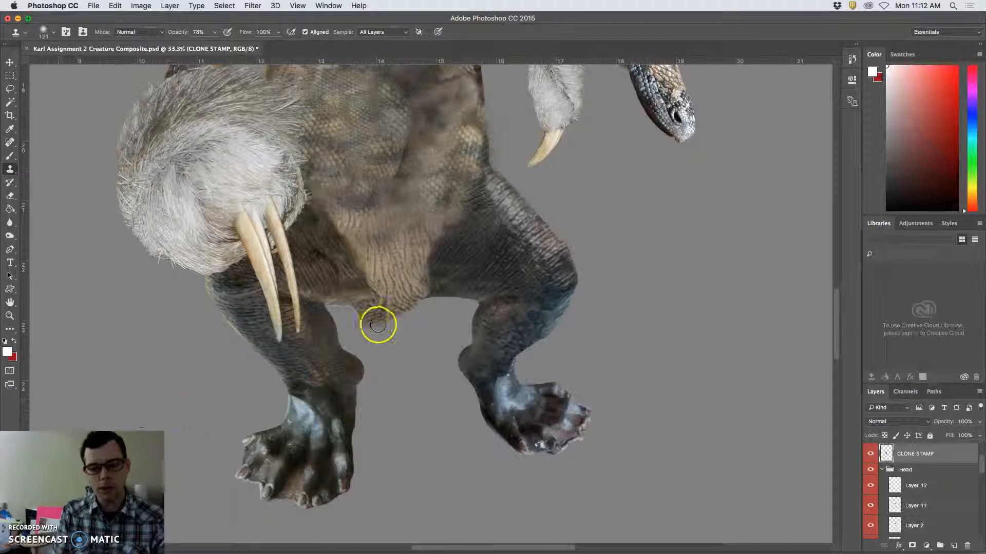
- Check the whole creature, and clone shin skin over the ankle seam of the foot below the large claws
key("super+minus")
key("super+minus")
key("super+minus")
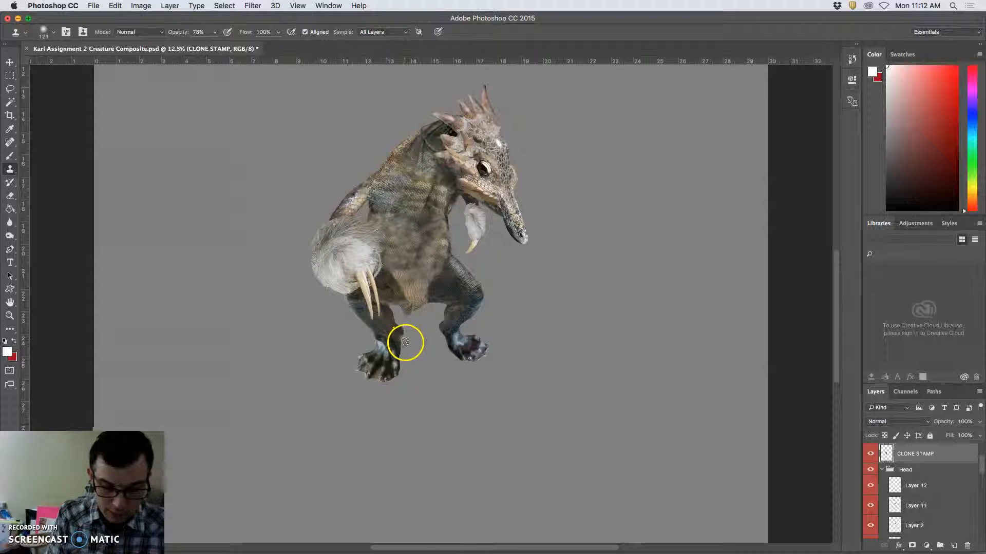
key("super+plus")
key("super+plus")
key("super+plus")
mouse_move(398, 352)
left_mouse_down()
mouse_move(405, 299)
mouse_move(425, 255)
left_mouse_up()
right_click(334, 269, "super")
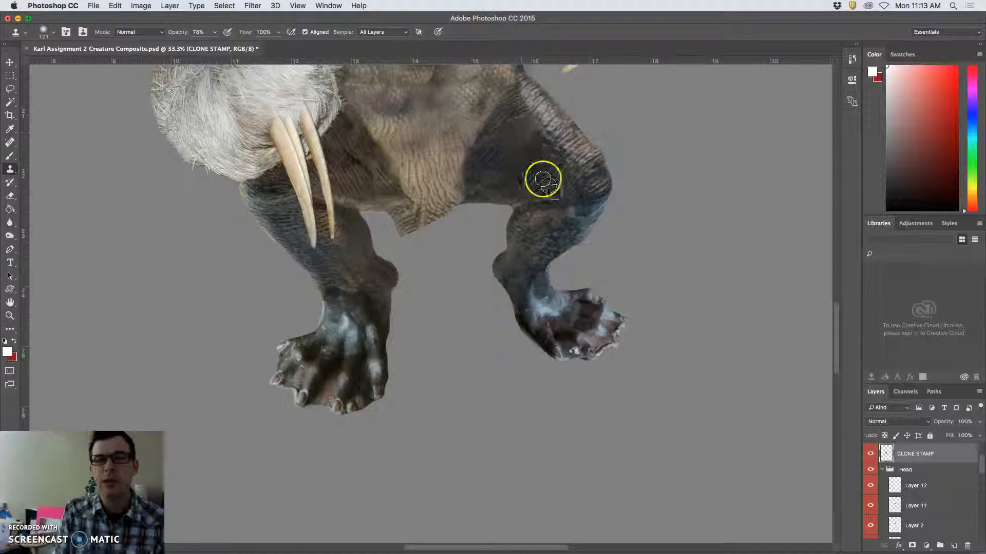
- Clone chest scales over the orange edge under the armpit above the large furry paw
scroll(544, 176, "up", 5)
scroll(463, 198, "up", 2)
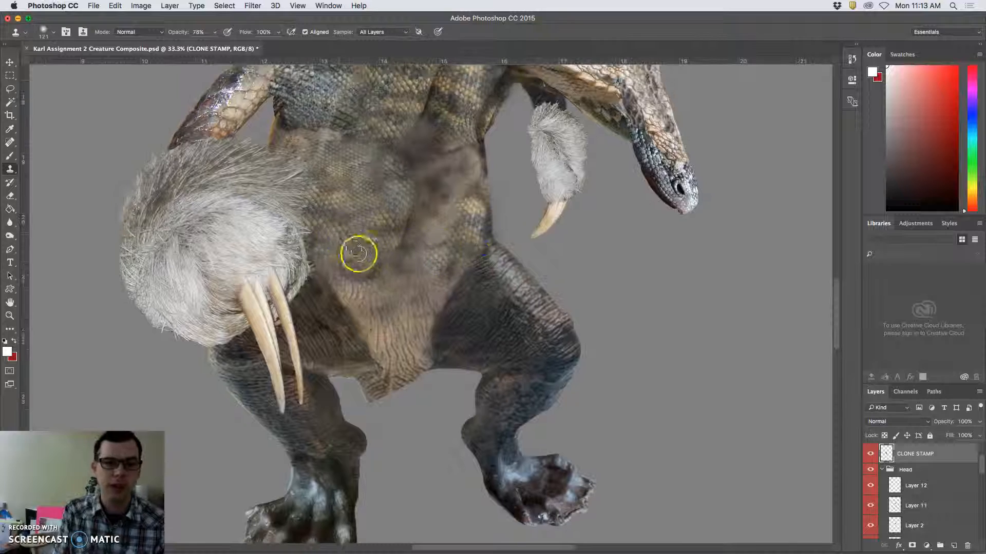
scroll(386, 193, "up", 3)
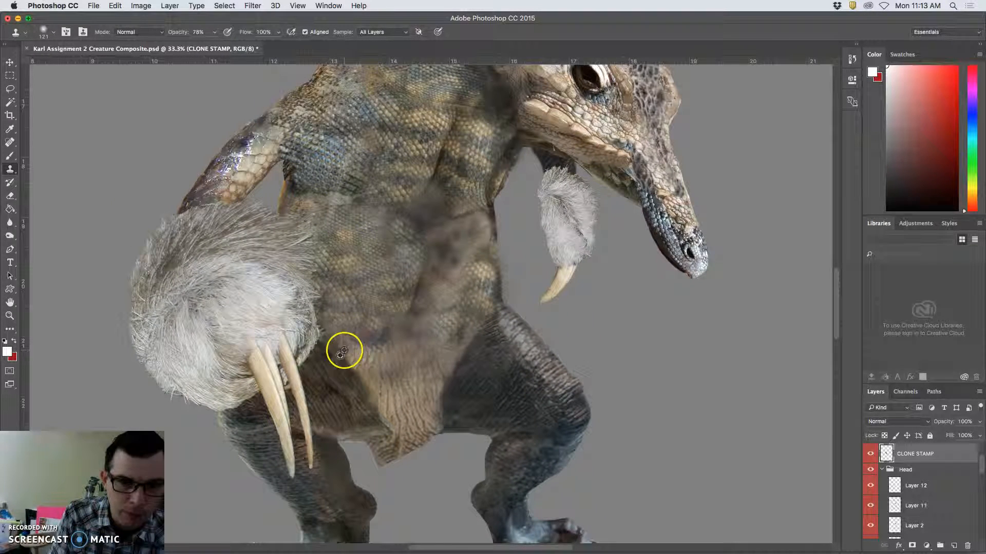
left_click(283, 186)
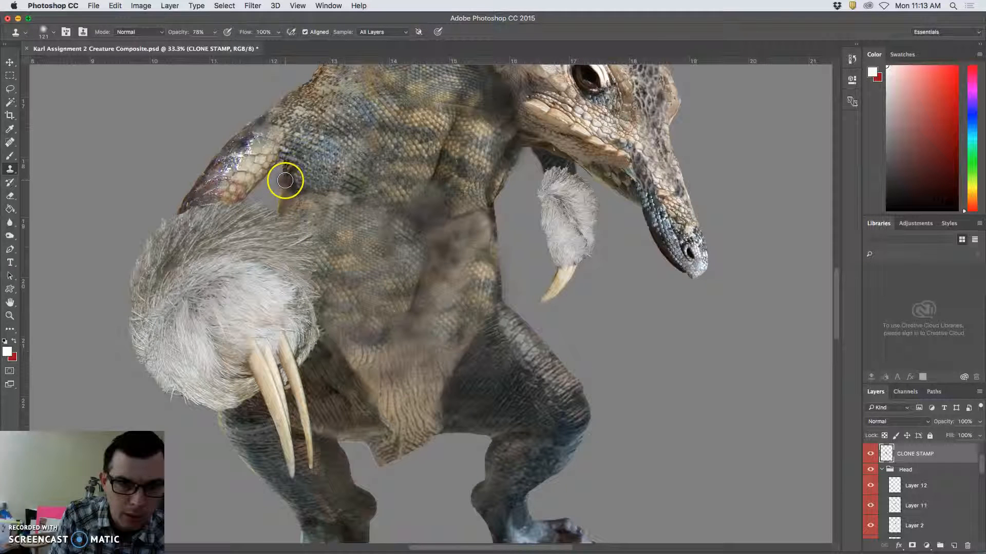
mouse_move(279, 211)
left_mouse_down()
mouse_move(415, 209)
mouse_move(448, 254)
mouse_move(315, 206)
left_mouse_up()
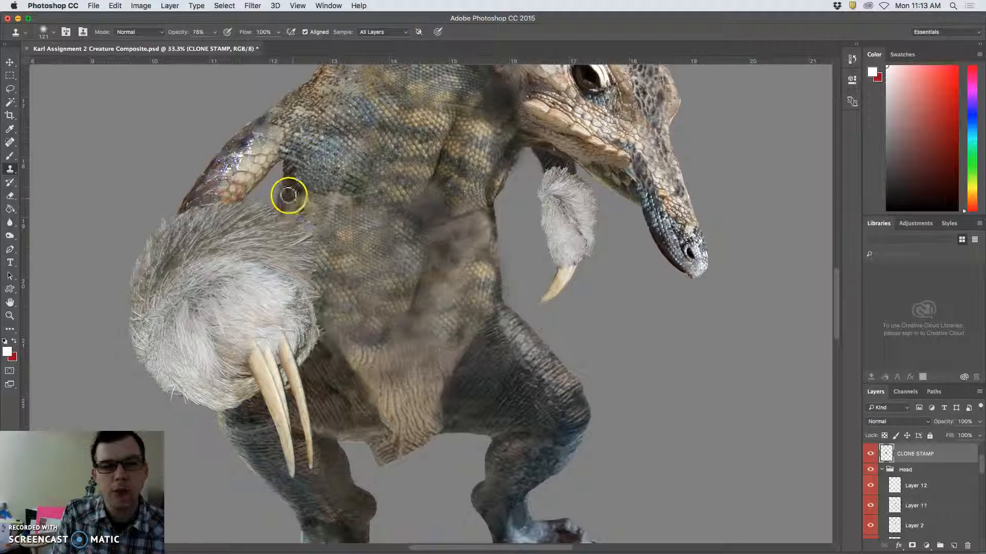
- Check the head and the full creature, and save the composite document
left_click_drag(386, 186, 403, 268)
left_click_drag(417, 172, 368, 282)
left_click_drag(421, 209, 366, 216)
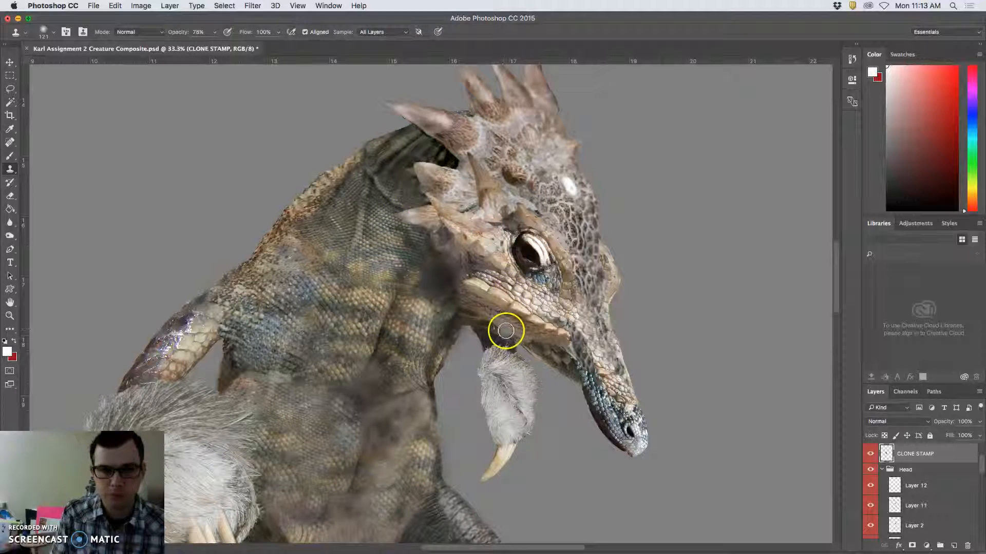
key("super+minus")
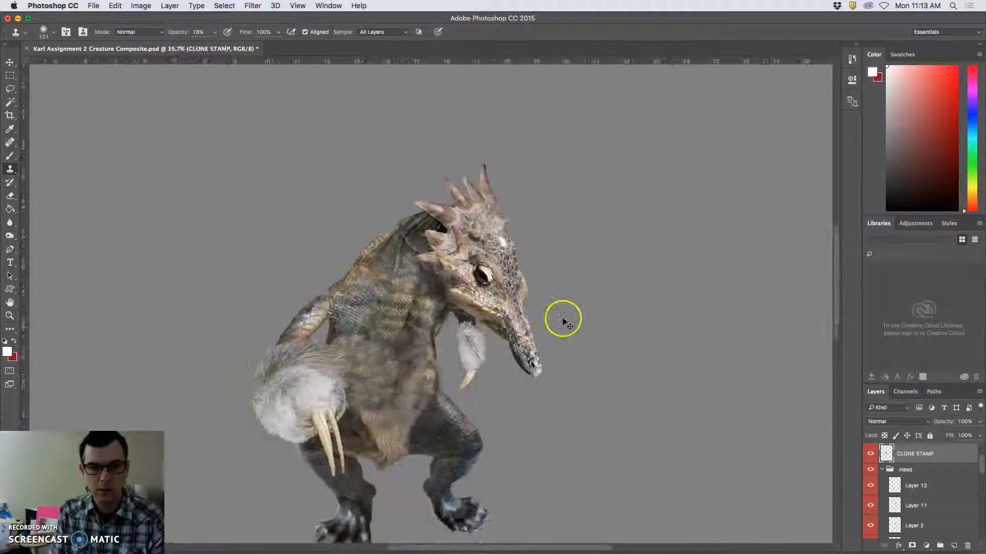
key("super+minus")
key("super+minus")
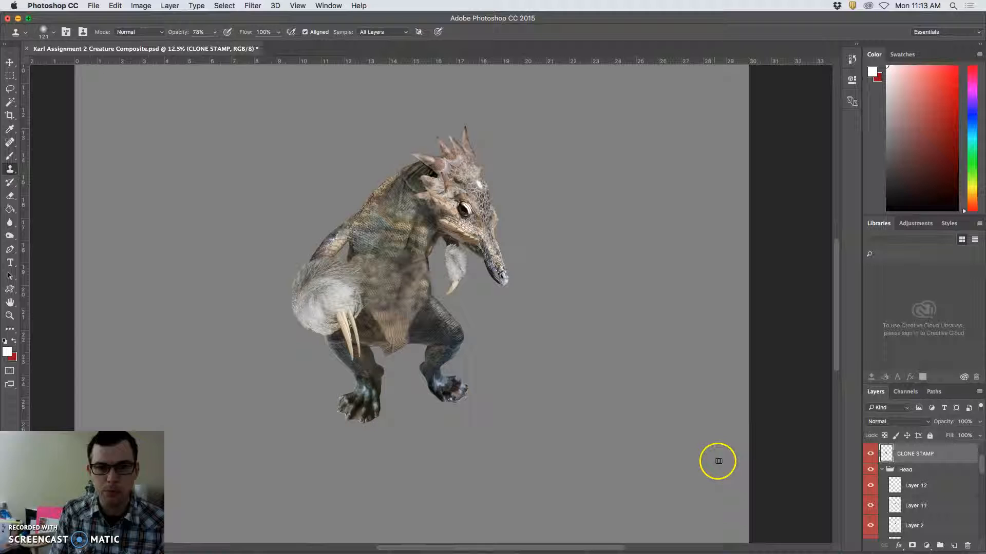
key("super+s")
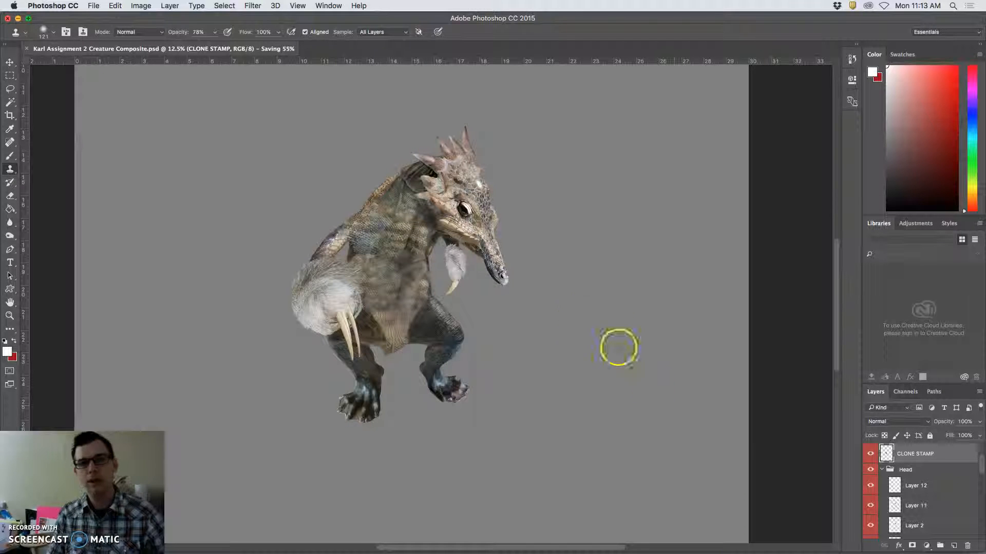
- Compare the full creature with the CLONE STAMP layer hidden and shown
left_click(871, 454)
left_click(871, 454)
left_click(871, 453)
left_click(871, 454)
left_click(871, 454)
left_click(871, 454)
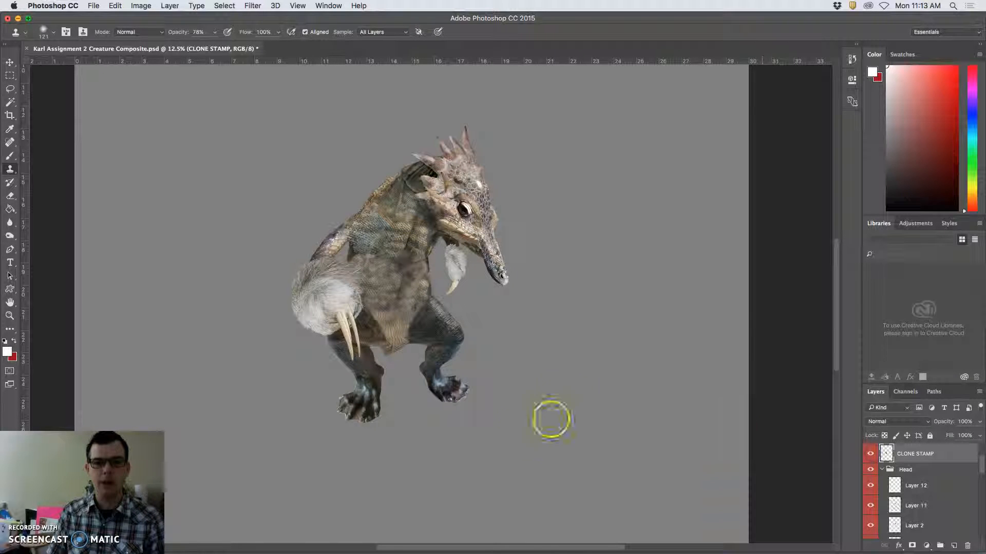
- Clone leg skin over the shin seam and the light fringe along the outer edge of the leg below the large furry paw
key("super+equal")
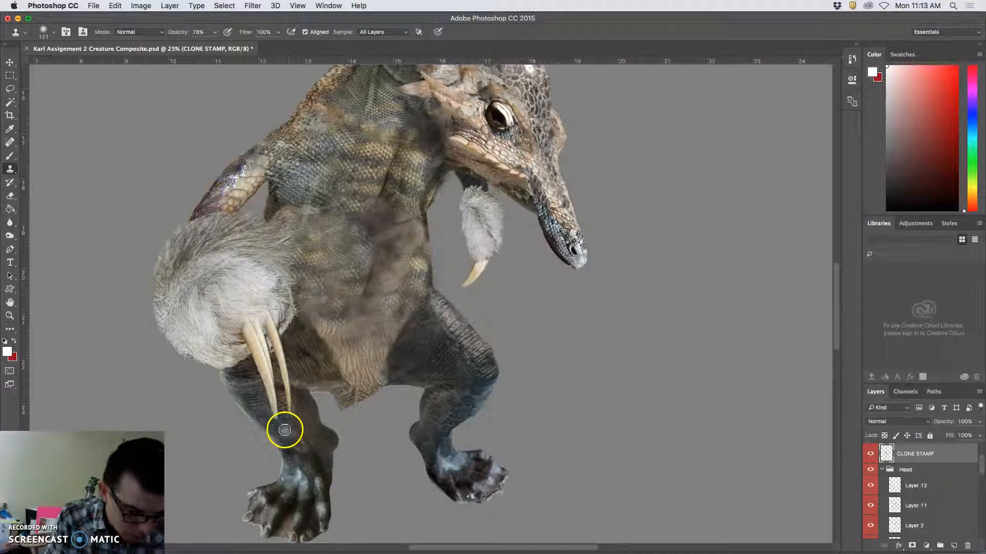
left_click(278, 428, "alt")
left_click_drag(293, 452, 290, 455)
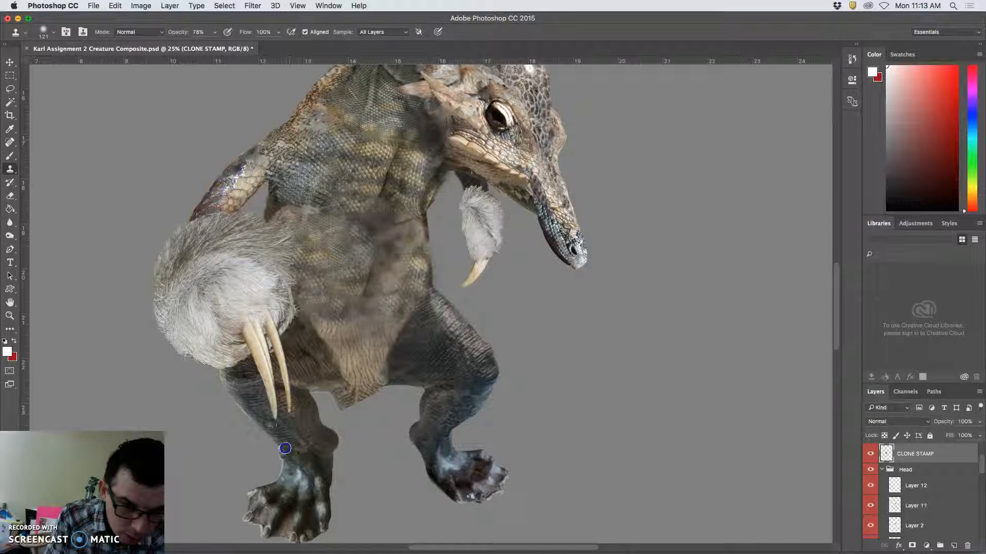
left_click(250, 401, "alt")
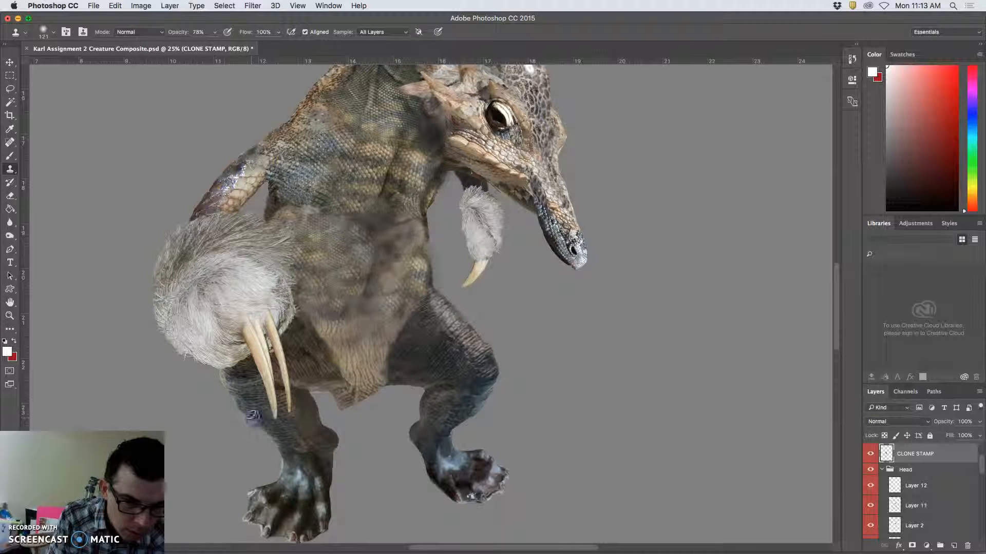
left_click_drag(222, 378, 221, 373)
left_click(252, 404, "alt")
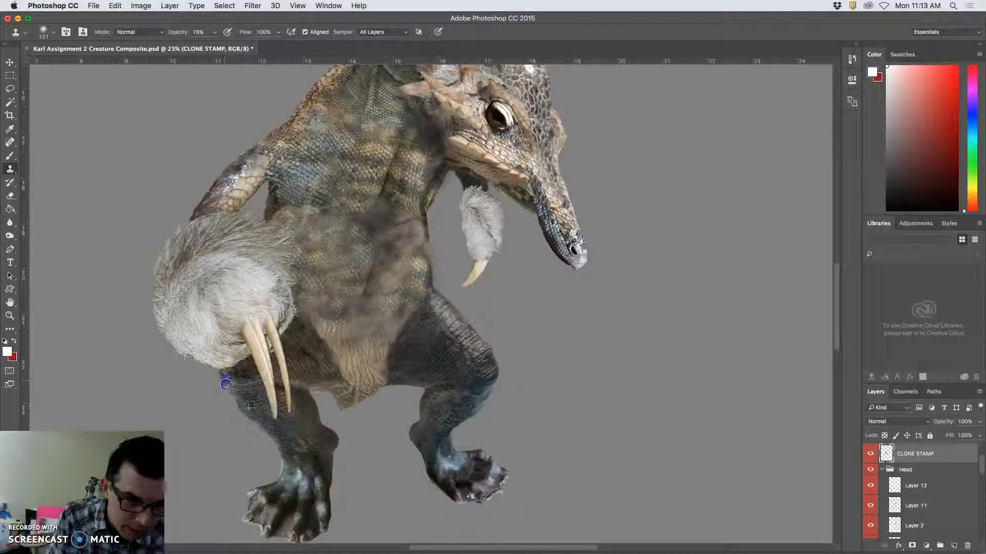
mouse_move(239, 405)
left_mouse_down()
mouse_move(303, 399)
mouse_move(238, 403)
left_mouse_up()
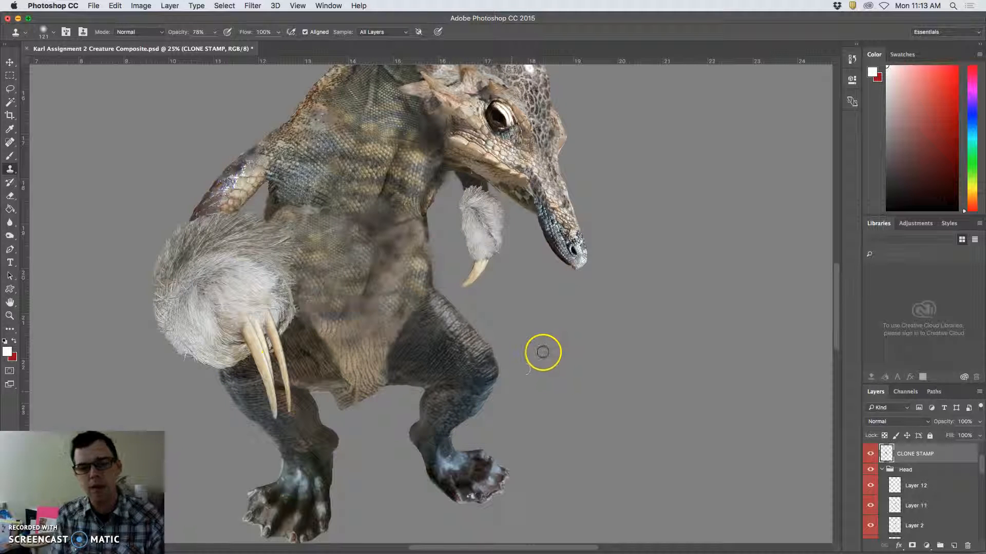
- Apply Color Balance to the CLONE STAMP layer with midtone levels of -16, -7 and -14
key("super+minus")
key("super+minus")
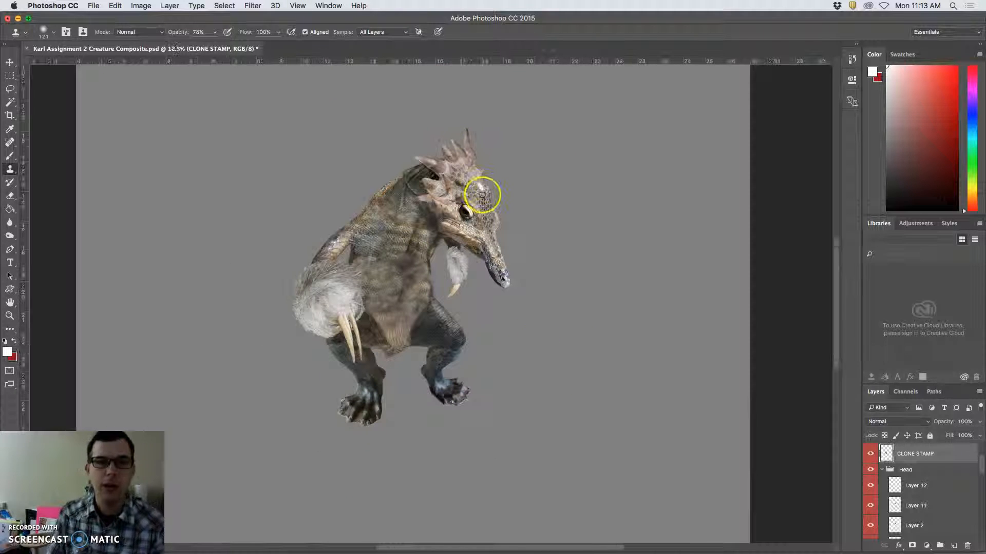
left_click(142, 7)
mouse_move(149, 34)
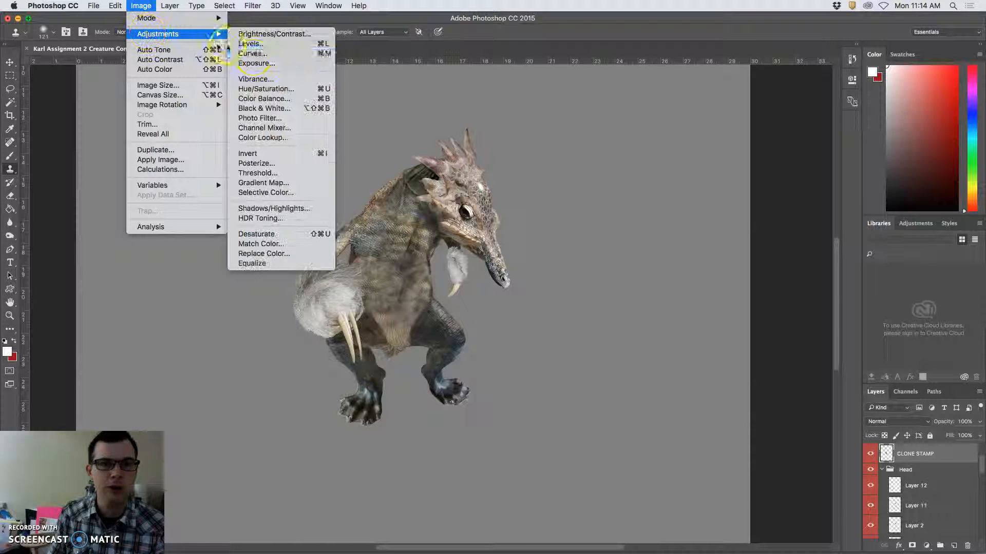
left_click(257, 97)
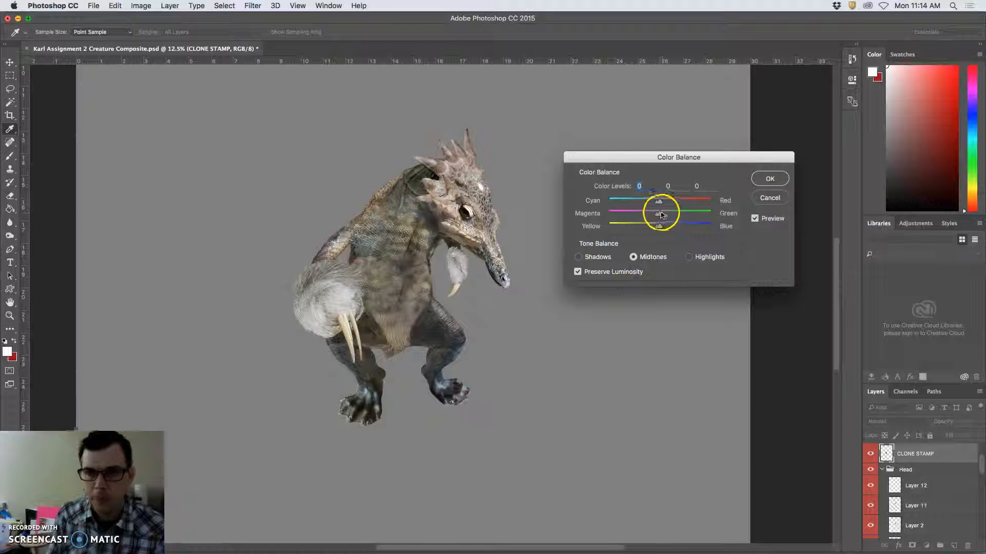
left_click_drag(659, 201, 668, 204)
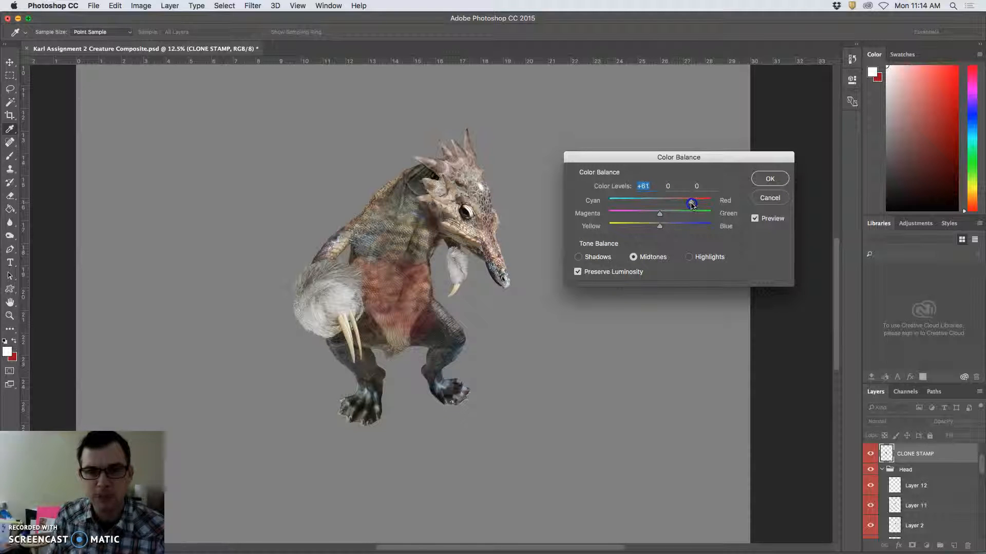
left_click_drag(679, 206, 616, 206)
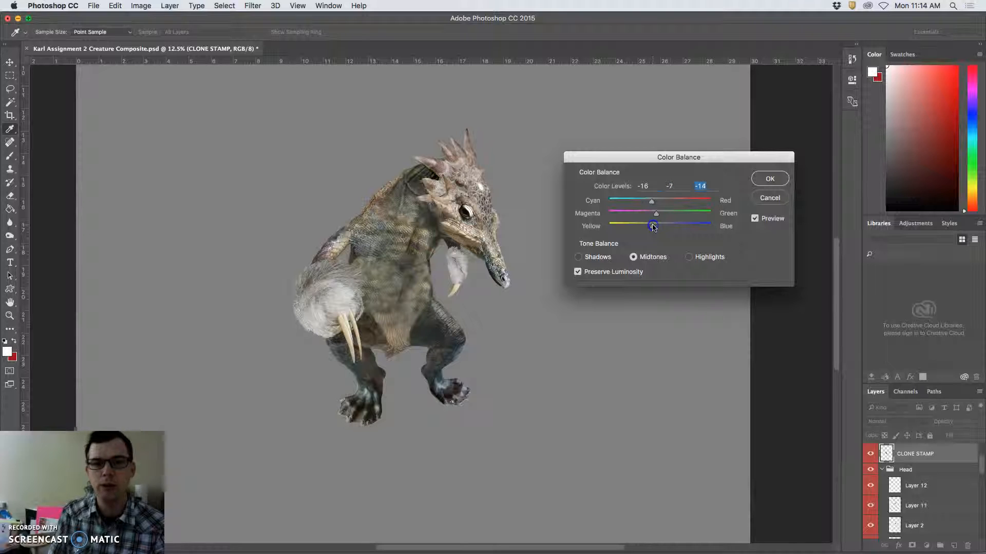
- Set the Color Balance highlights to -12, 0 and -7 and the shadows to 0, 0 and +13, and apply them to the CLONE STAMP layer
left_click(689, 258)
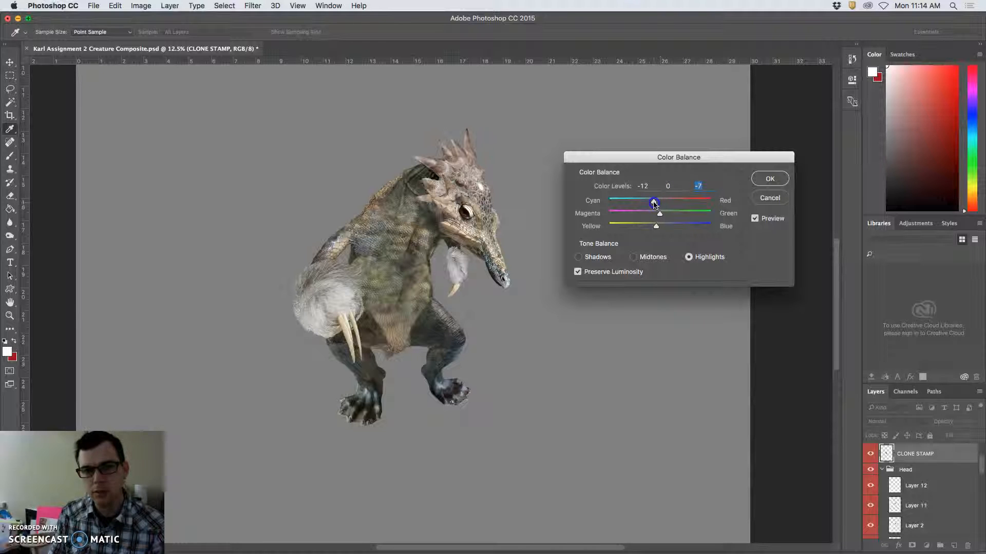
left_click(576, 257)
left_click_drag(667, 222, 671, 227)
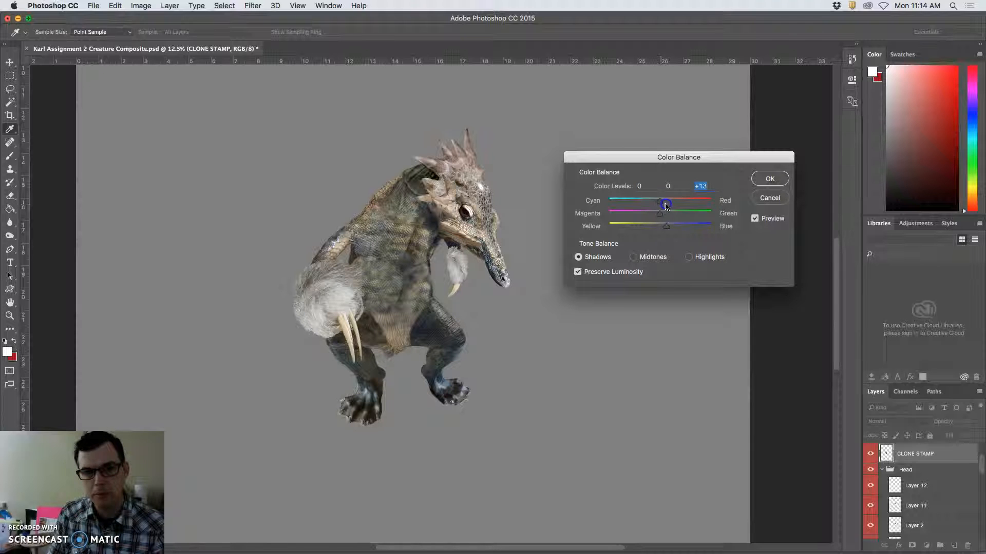
left_click(773, 179)
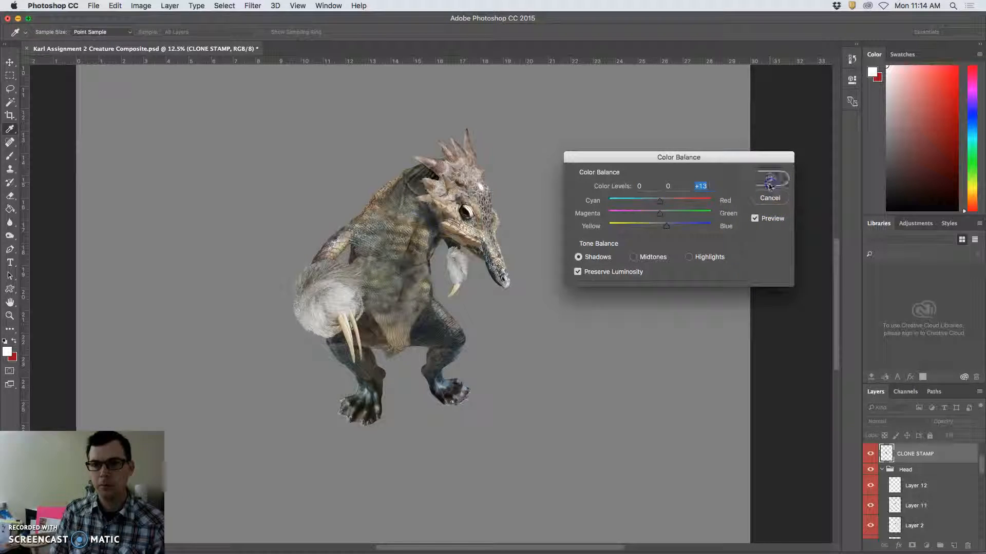
key("s")
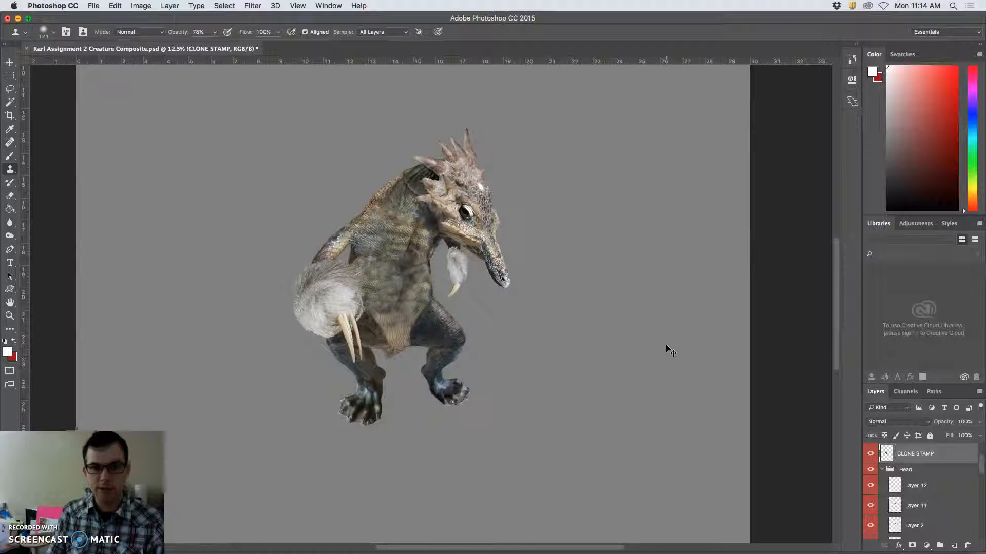
- Inspect the creature's head, torso, arms and legs up close and as a whole to judge the blended colours
key("super+equal")
key("super+equal")
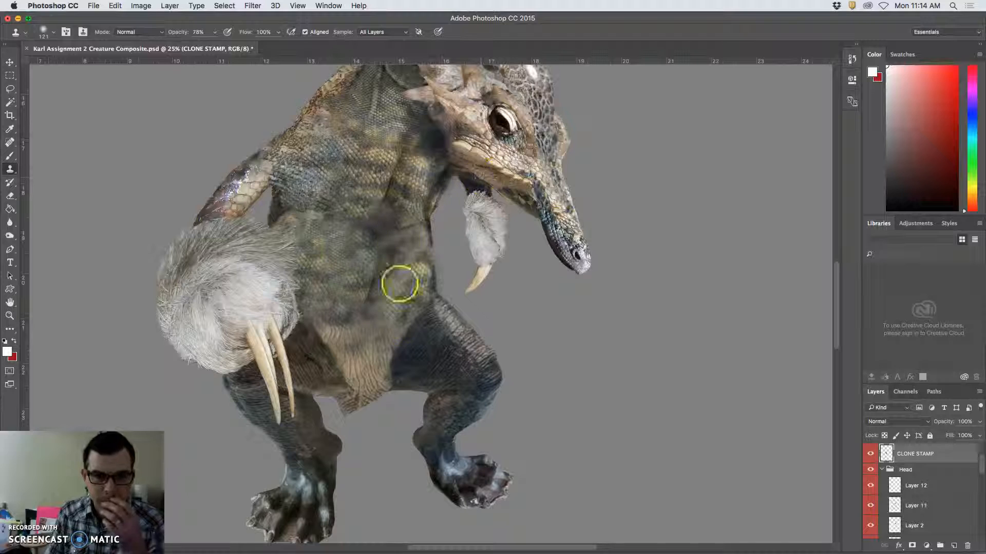
scroll(598, 233, "up", 5)
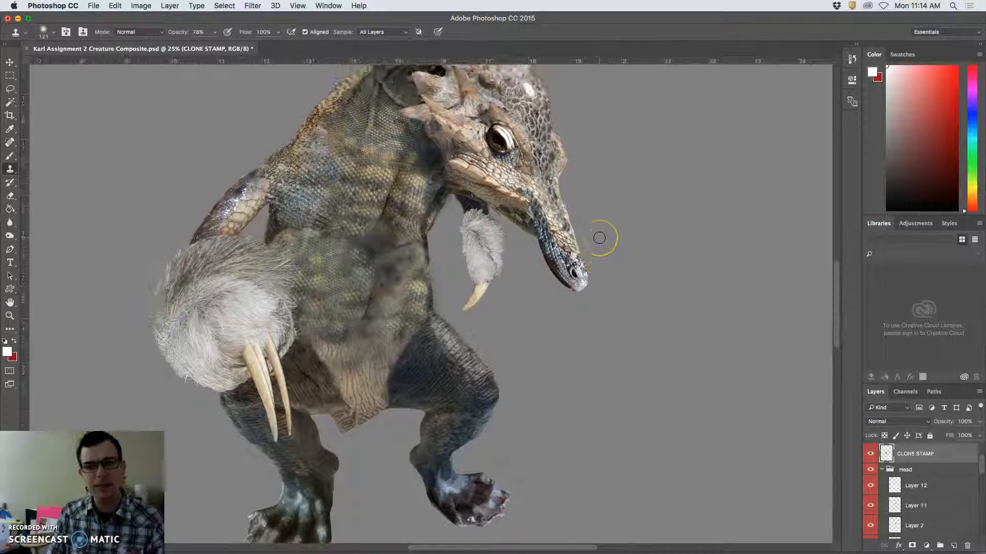
scroll(650, 241, "left", 2)
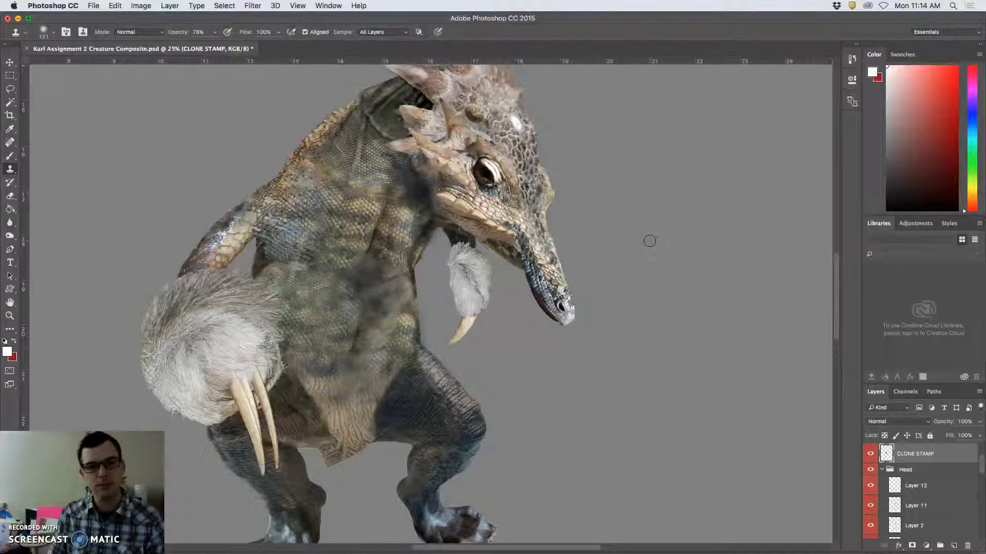
scroll(648, 240, "down", 5)
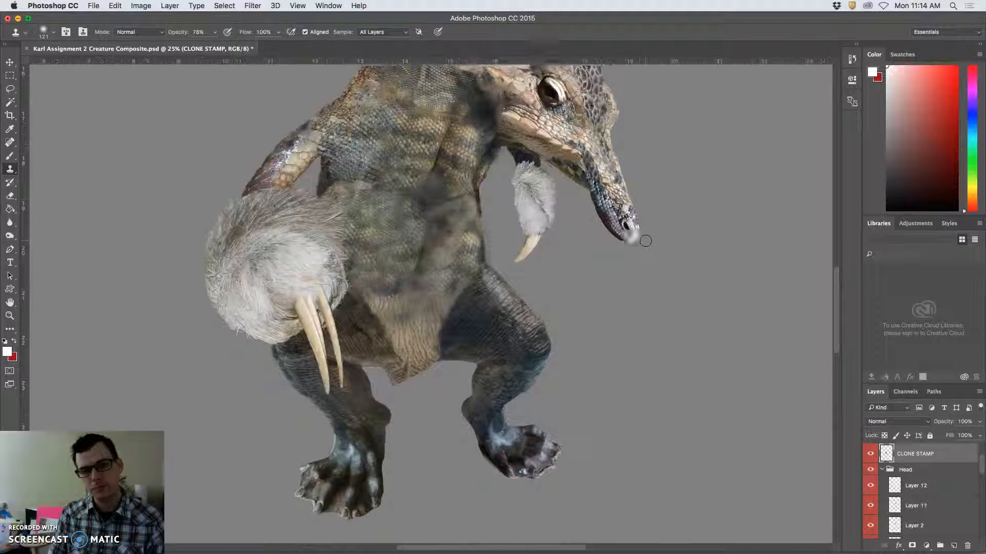
scroll(646, 241, "left", 4)
scroll(645, 241, "left", 1)
scroll(627, 243, "up", 5)
scroll(627, 243, "right", 2)
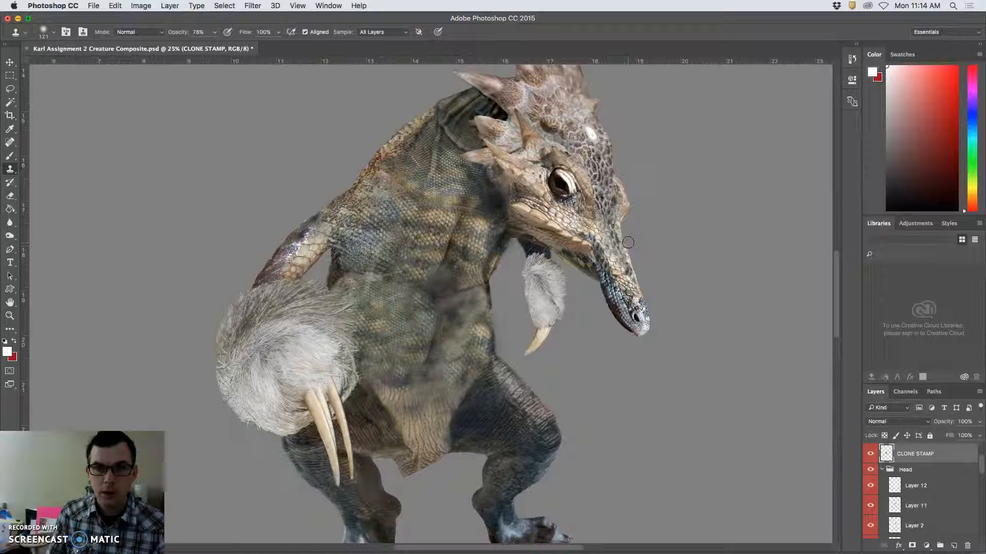
key("super+minus")
left_click(615, 244)
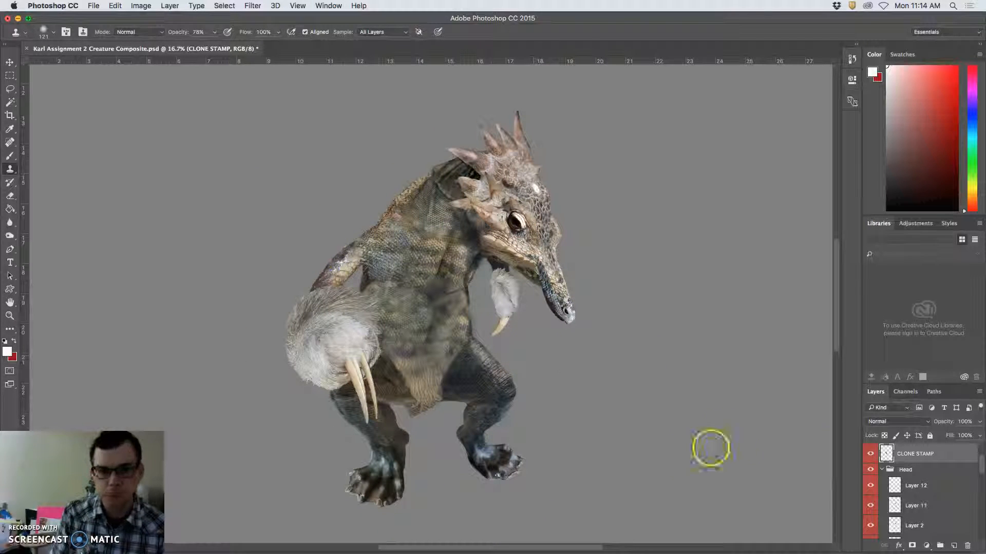
scroll(965, 457, "up", 2)
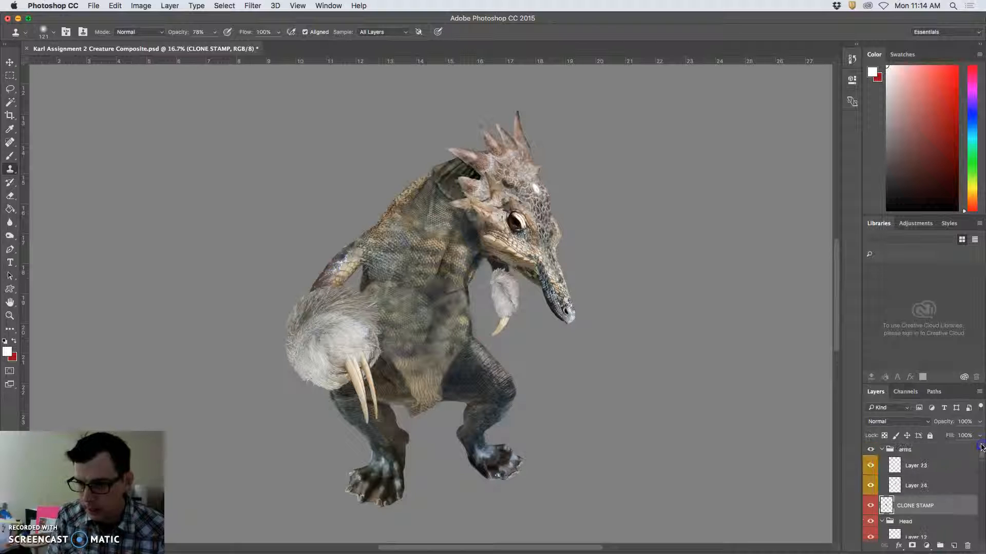
left_click(906, 452)
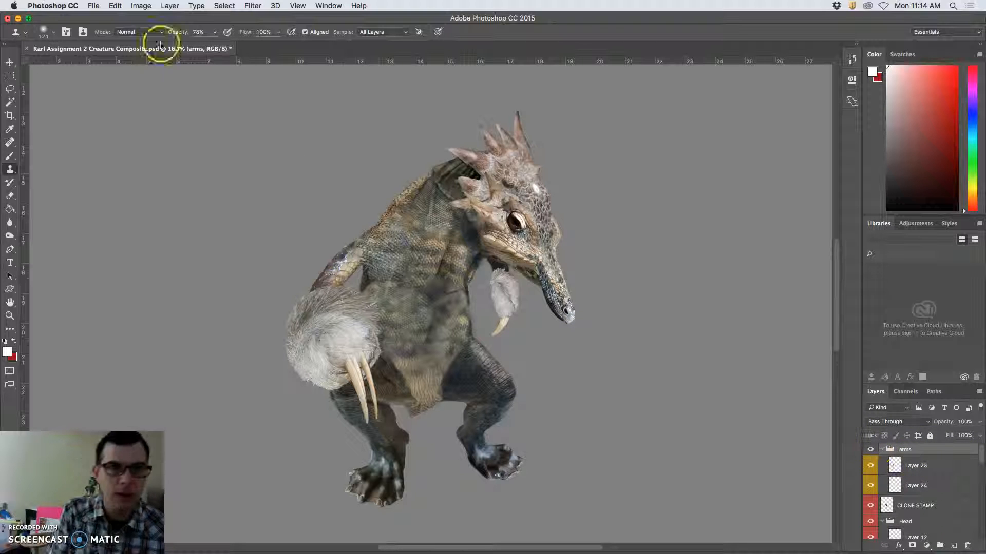
left_click(141, 6)
left_click(141, 5)
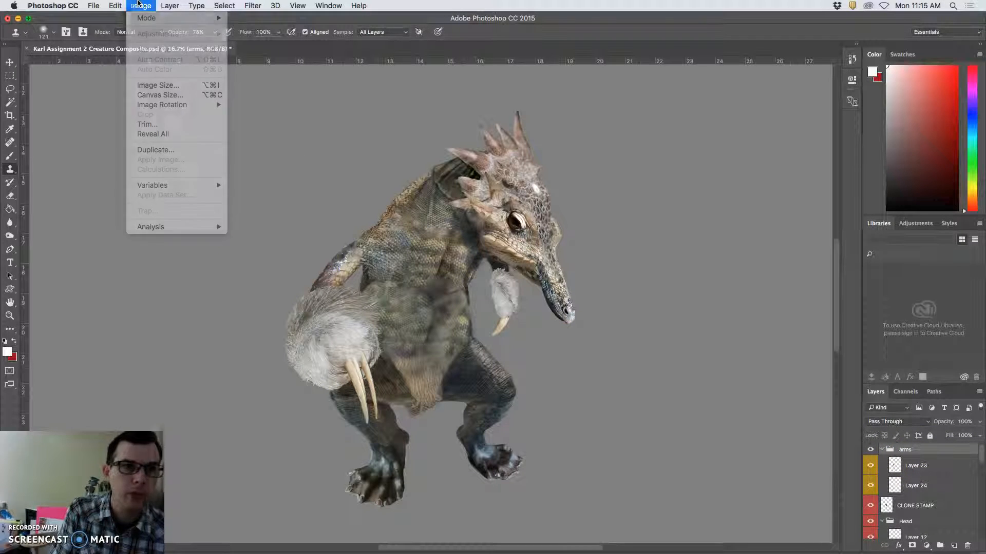
- Merge Layer 23 and Layer 24 in the arms group into a single layer
left_click(912, 465)
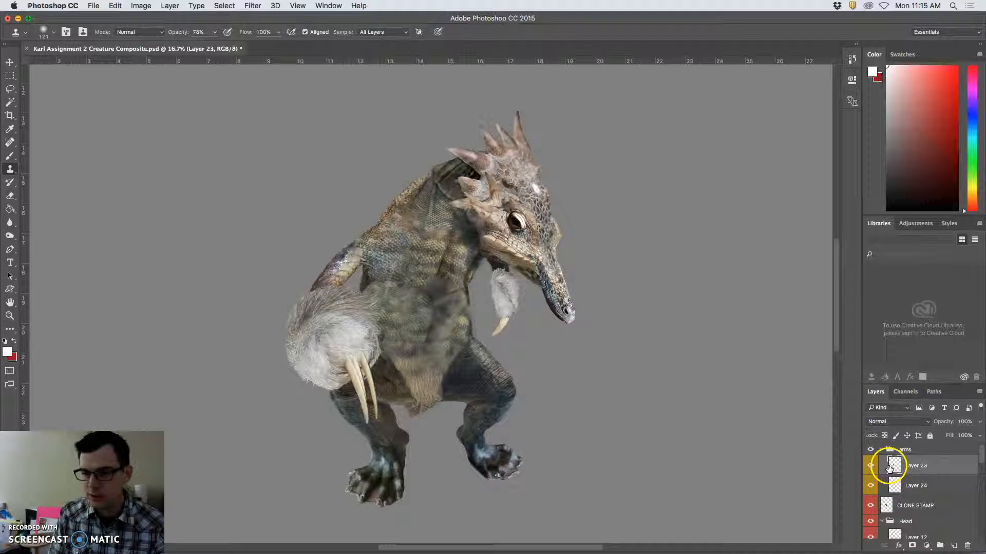
left_click(870, 466)
left_click(870, 465)
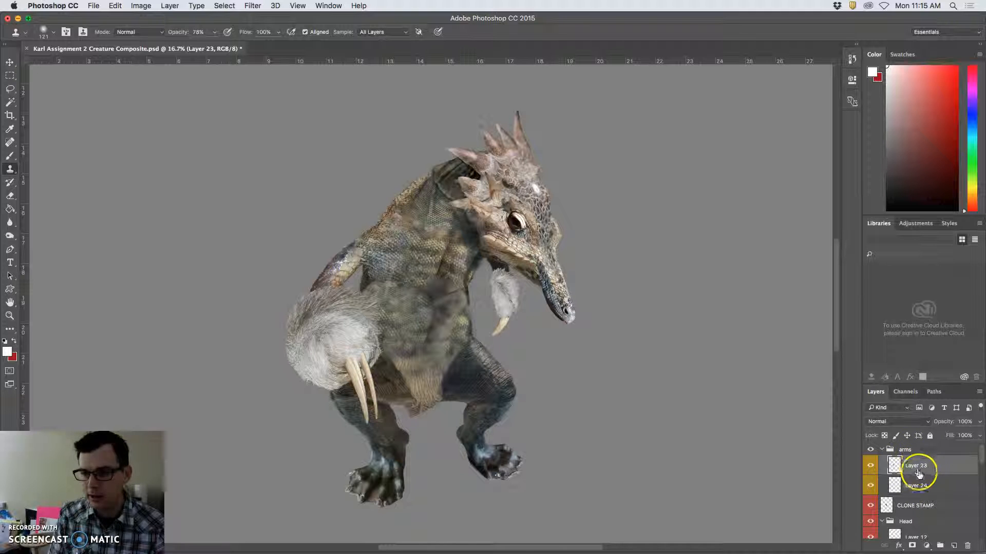
left_click(917, 489, "shift")
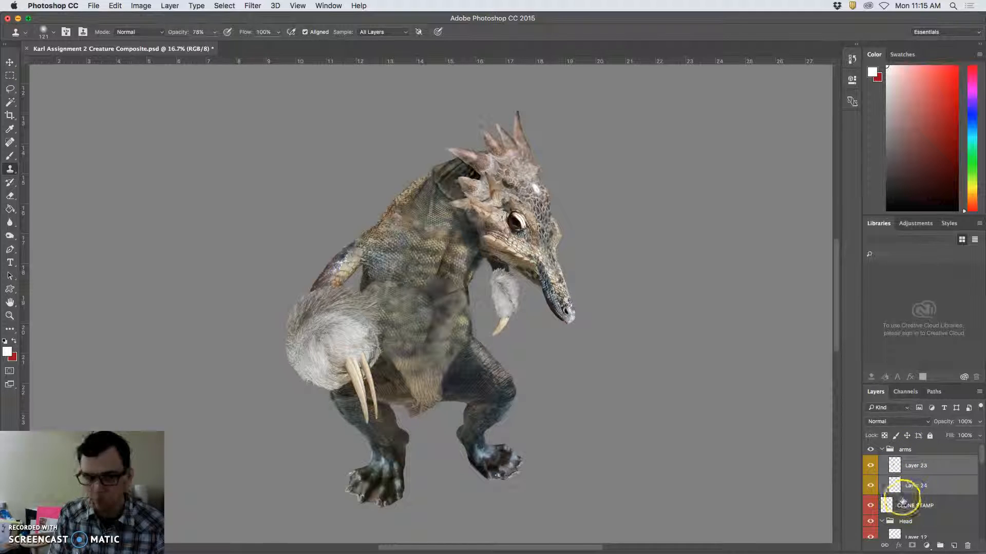
left_click(168, 5)
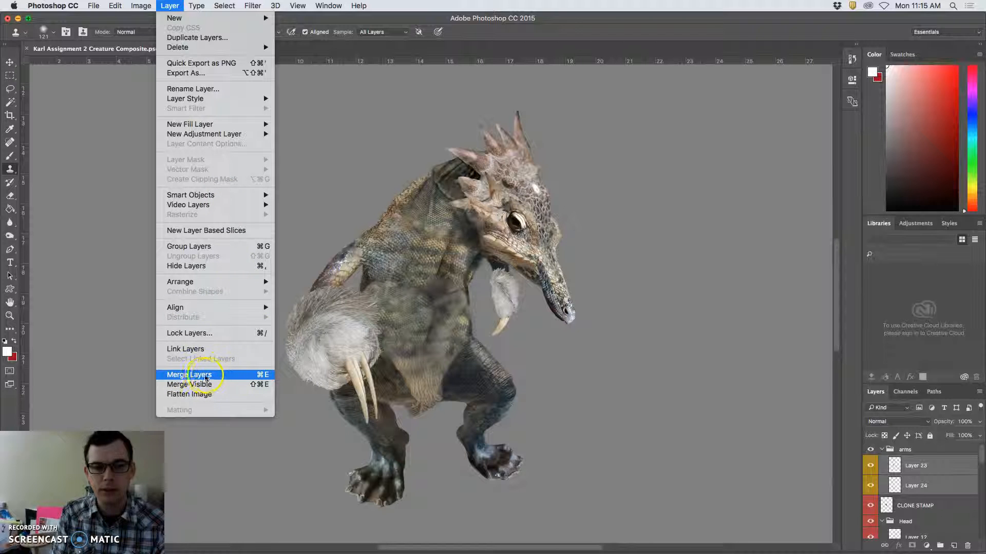
left_click(213, 376)
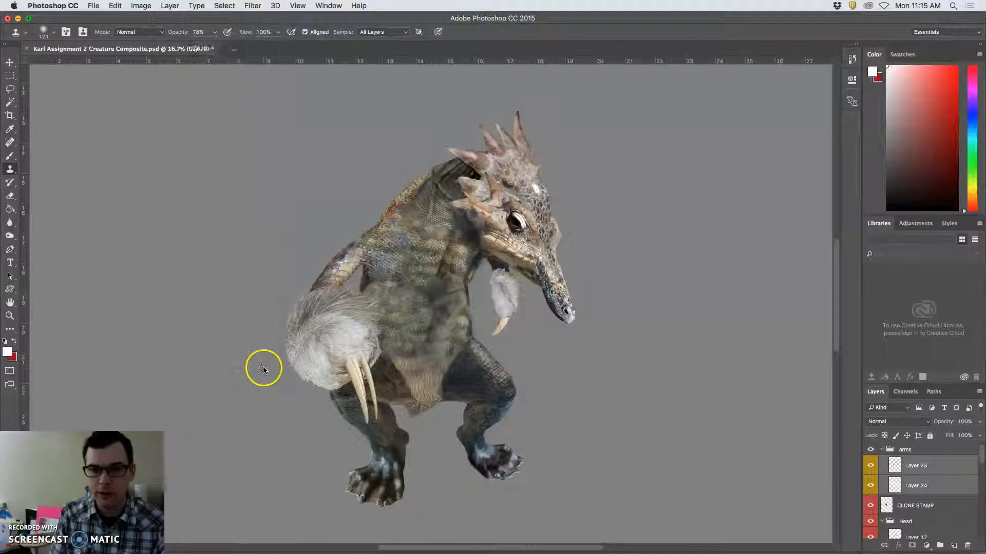
- Toggle the merged arms layer's visibility to check which parts of the creature it contains
left_click(872, 466)
left_click(873, 466)
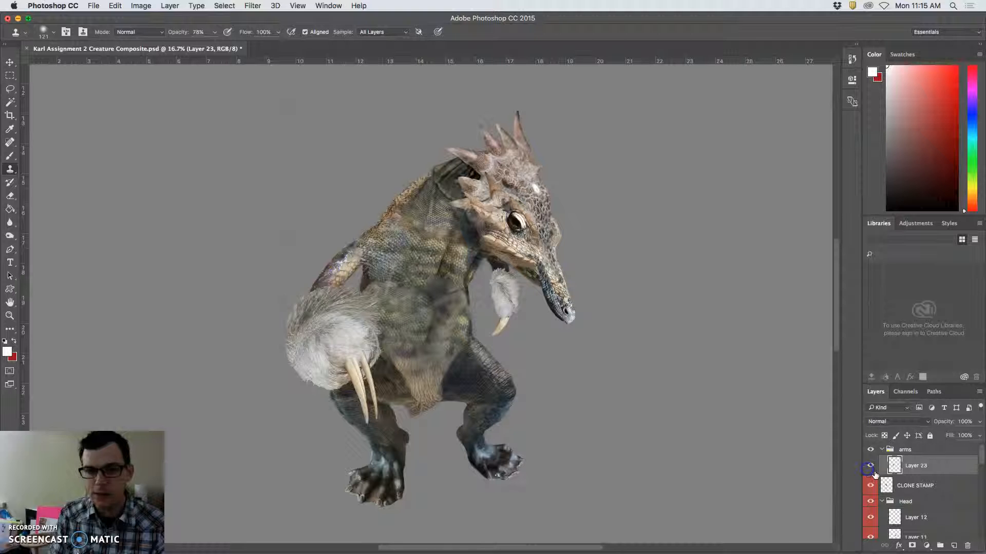
left_click(872, 466)
left_click(872, 465)
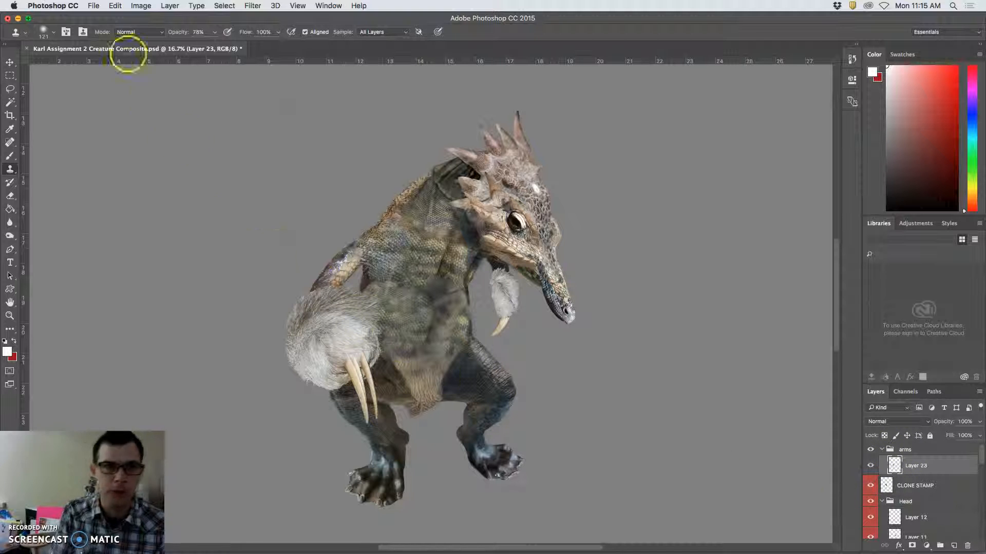
- Apply Levels to the merged arms layer with a midtone input of 0.91 and a white output level of 253
left_click(140, 6)
mouse_move(159, 34)
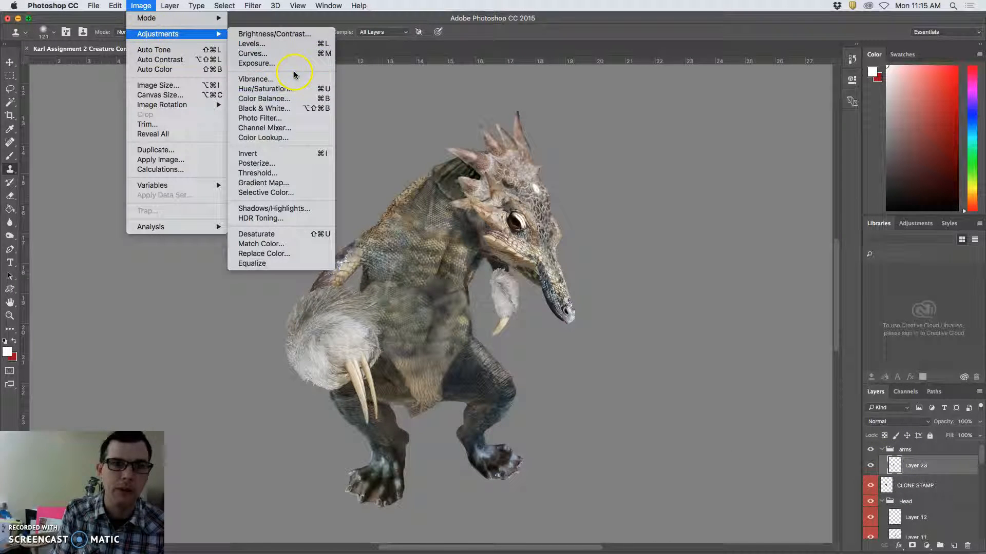
left_click(278, 44)
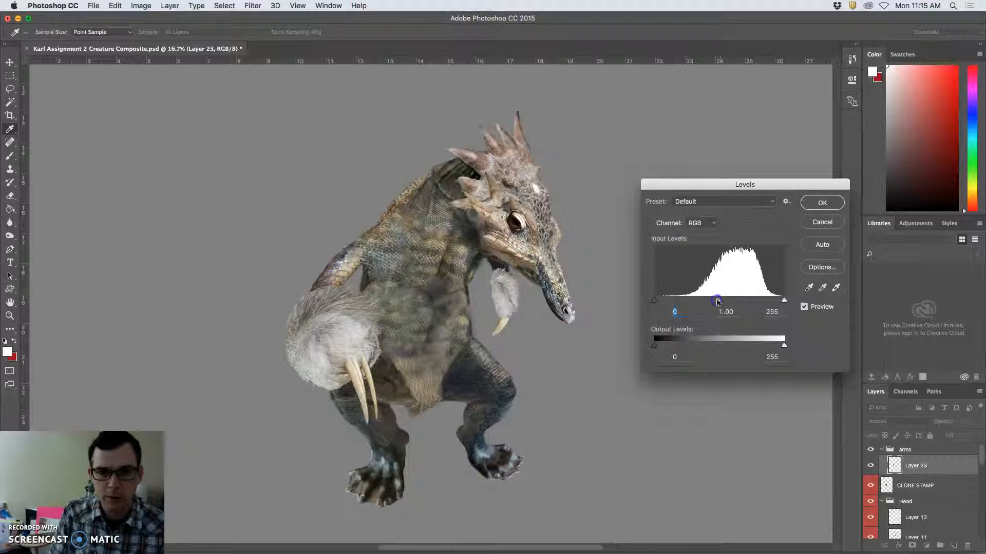
left_click_drag(753, 301, 723, 304)
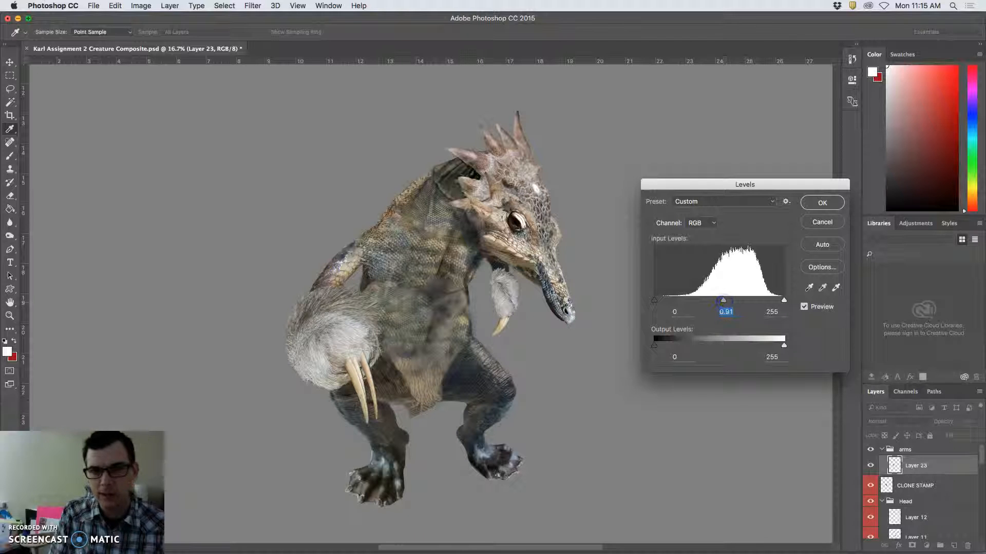
left_click_drag(777, 345, 773, 347)
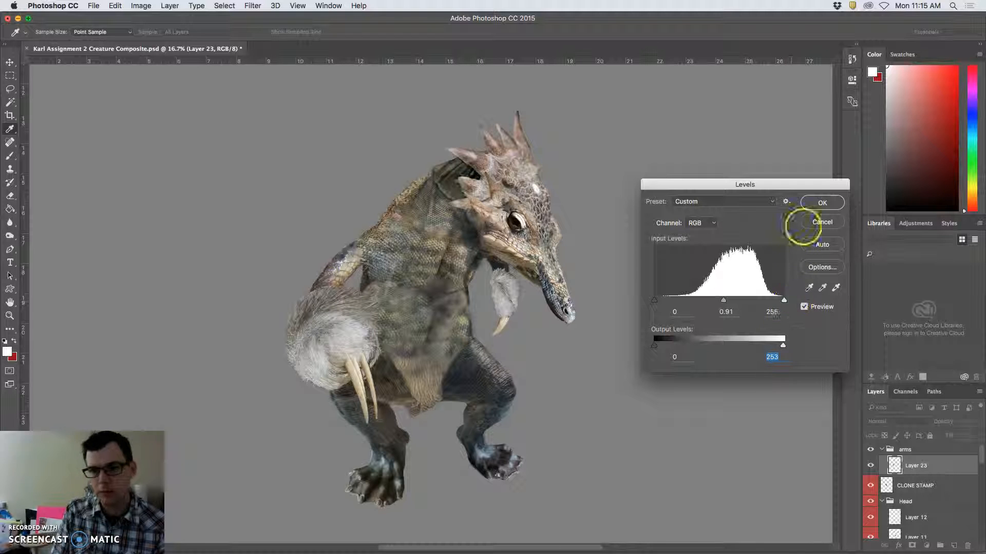
left_click(821, 204)
- Apply Color Balance to the merged arms layer with midtone levels of -3, -2 and +2
left_click(141, 6)
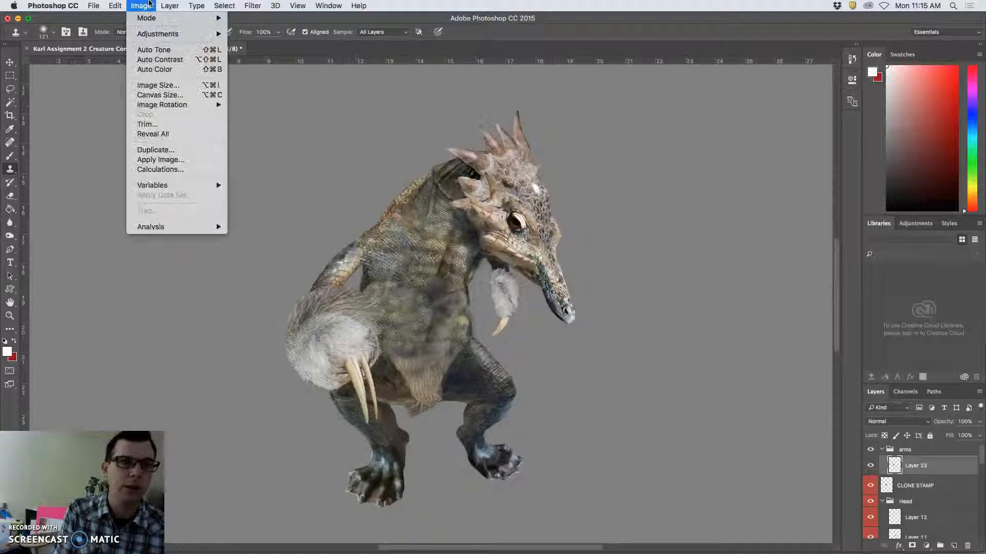
mouse_move(151, 35)
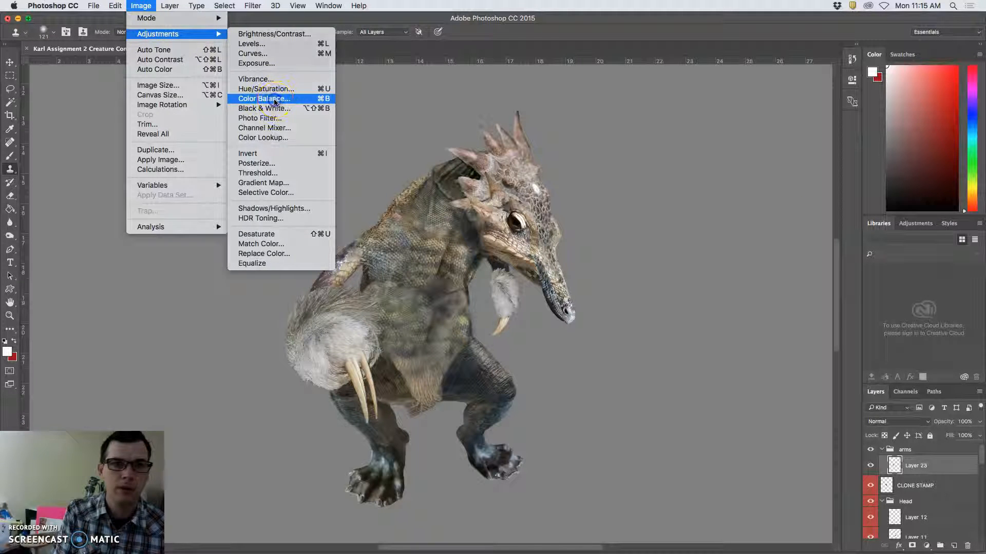
left_click(275, 98)
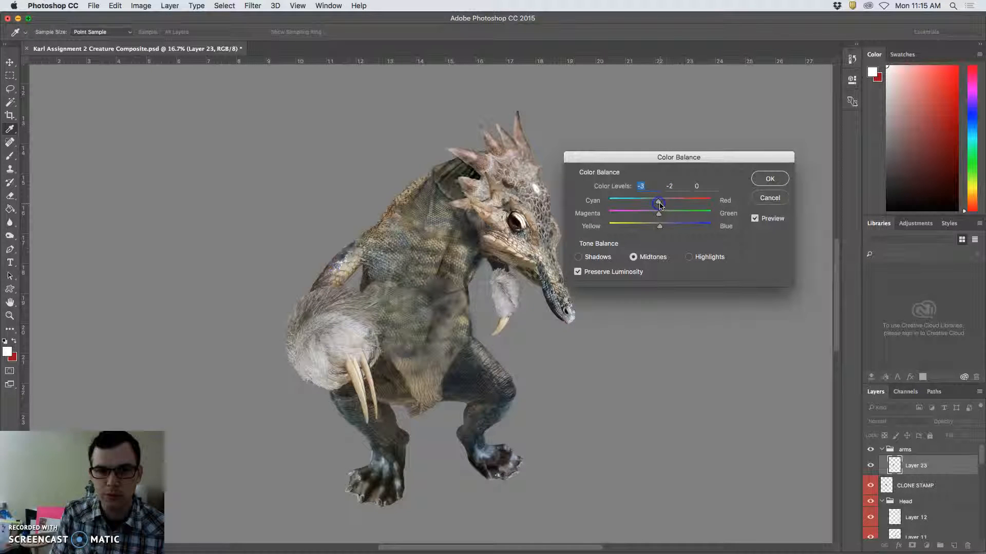
left_click_drag(660, 226, 666, 228)
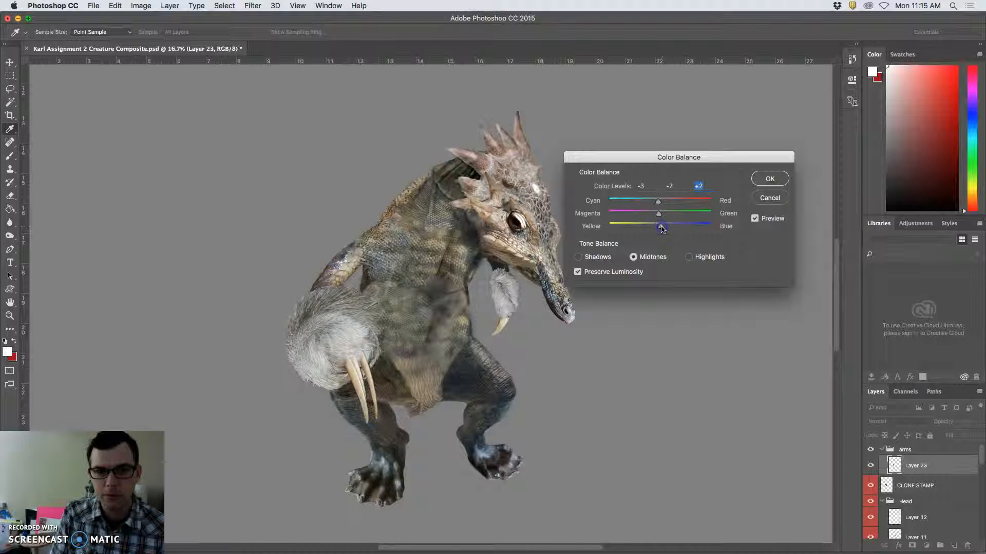
left_click(769, 179)
key("s")
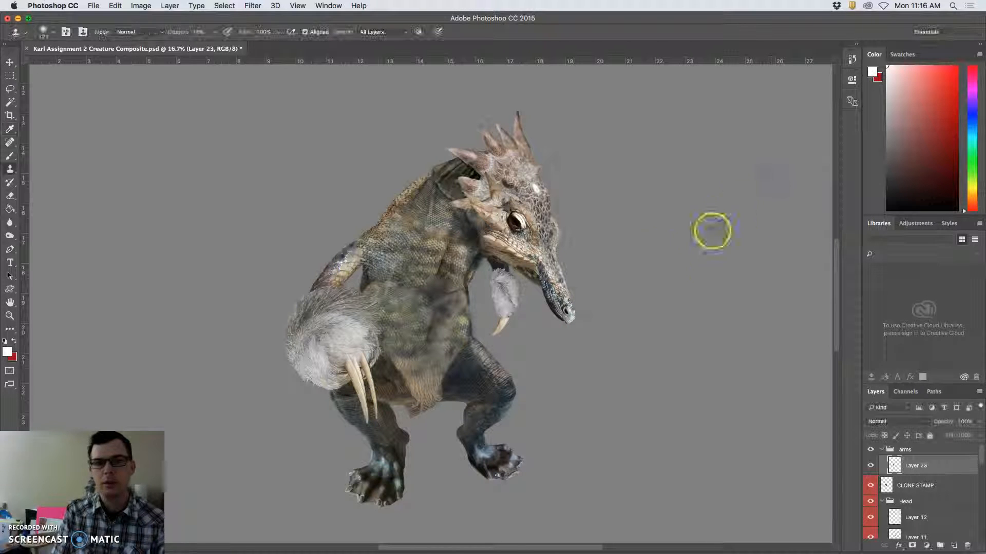
- Burn the midtones of the small and large furry paws with a 220 px brush at 50% exposure, shading the fur
left_click(10, 236)
mouse_move(499, 292)
left_mouse_down()
mouse_move(498, 316)
mouse_move(508, 290)
mouse_move(504, 323)
mouse_move(493, 282)
left_mouse_up()
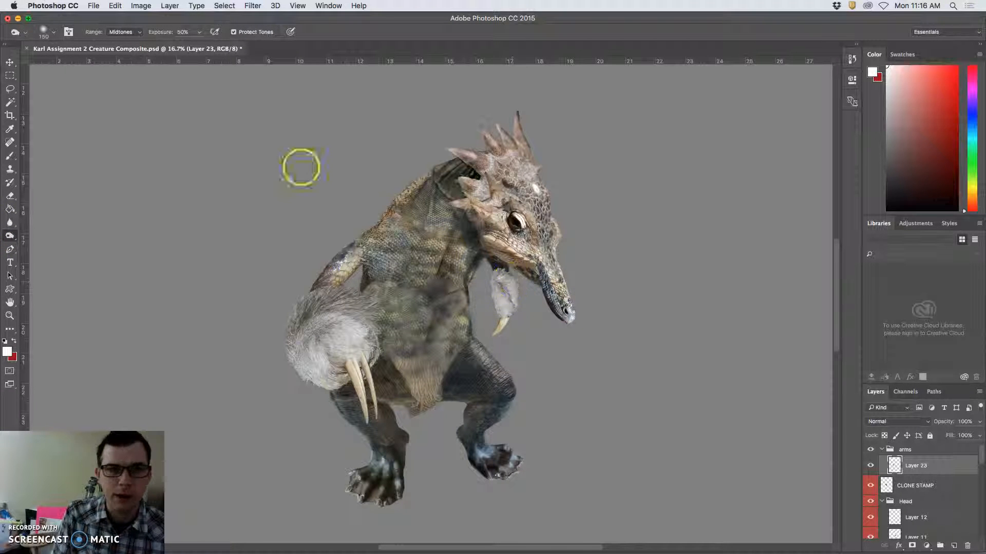
left_click(53, 33)
left_click_drag(96, 64, 107, 65)
mouse_move(530, 279)
left_mouse_down()
mouse_move(499, 270)
mouse_move(487, 282)
mouse_move(501, 271)
mouse_move(503, 288)
mouse_move(513, 286)
mouse_move(505, 270)
mouse_move(516, 297)
mouse_move(509, 318)
mouse_move(497, 306)
mouse_move(510, 308)
mouse_move(498, 392)
mouse_move(504, 324)
mouse_move(472, 369)
mouse_move(512, 315)
mouse_move(471, 356)
mouse_move(482, 388)
mouse_move(506, 244)
mouse_move(506, 270)
mouse_move(431, 370)
mouse_move(376, 351)
mouse_move(342, 370)
mouse_move(316, 339)
mouse_move(318, 373)
mouse_move(339, 372)
mouse_move(309, 366)
mouse_move(357, 374)
mouse_move(364, 395)
mouse_move(354, 363)
mouse_move(367, 405)
mouse_move(369, 352)
mouse_move(376, 414)
mouse_move(359, 397)
mouse_move(332, 318)
left_mouse_up()
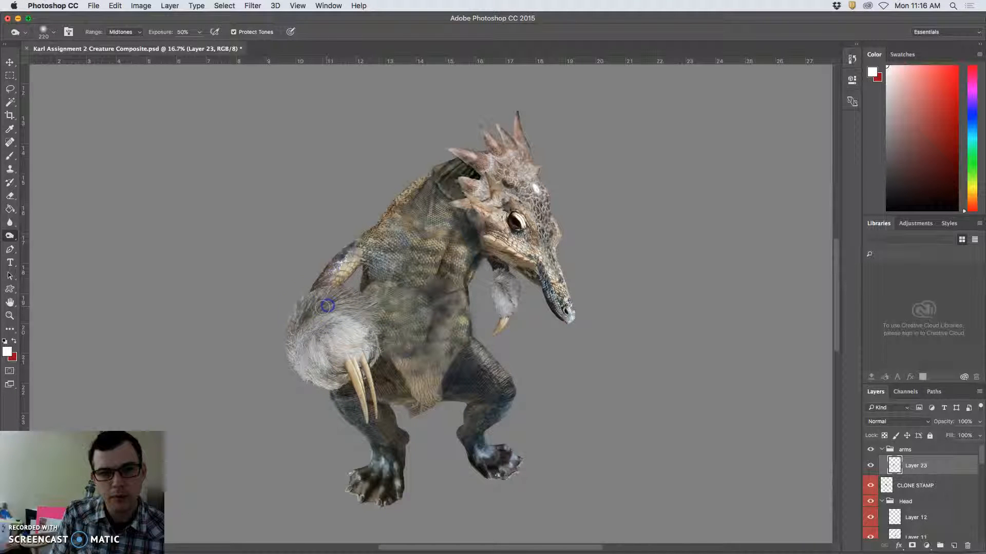
mouse_move(319, 281)
left_mouse_down()
mouse_move(297, 338)
mouse_move(321, 373)
left_mouse_up()
left_click_drag(327, 309, 345, 299)
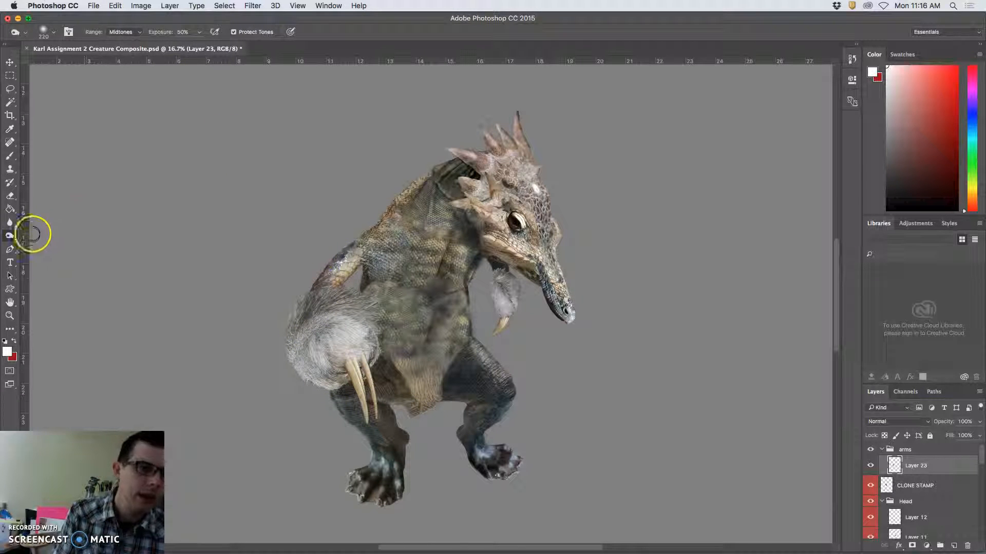
- Try dodging the highlights of the large furry paw with a 146 px brush at 50% exposure
left_click(11, 236)
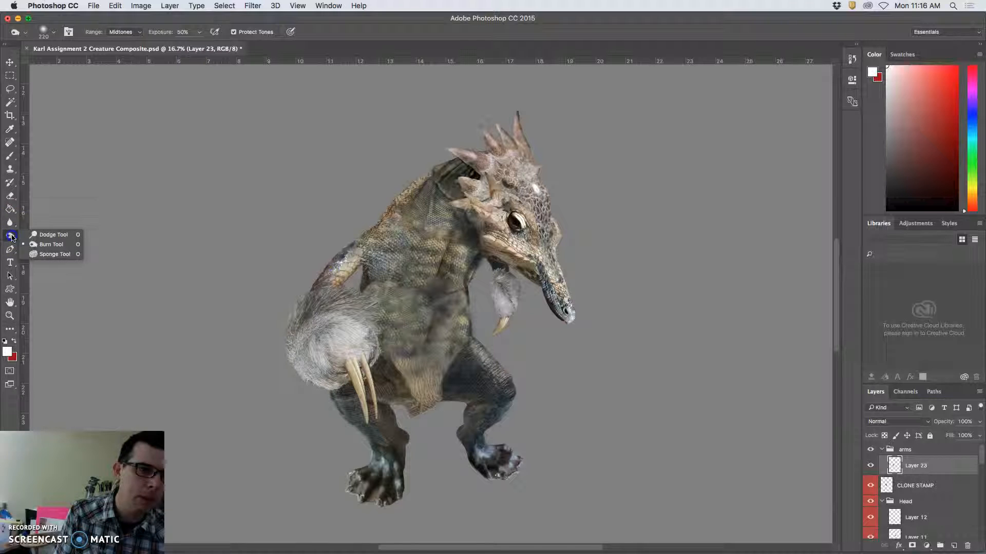
left_click(49, 234)
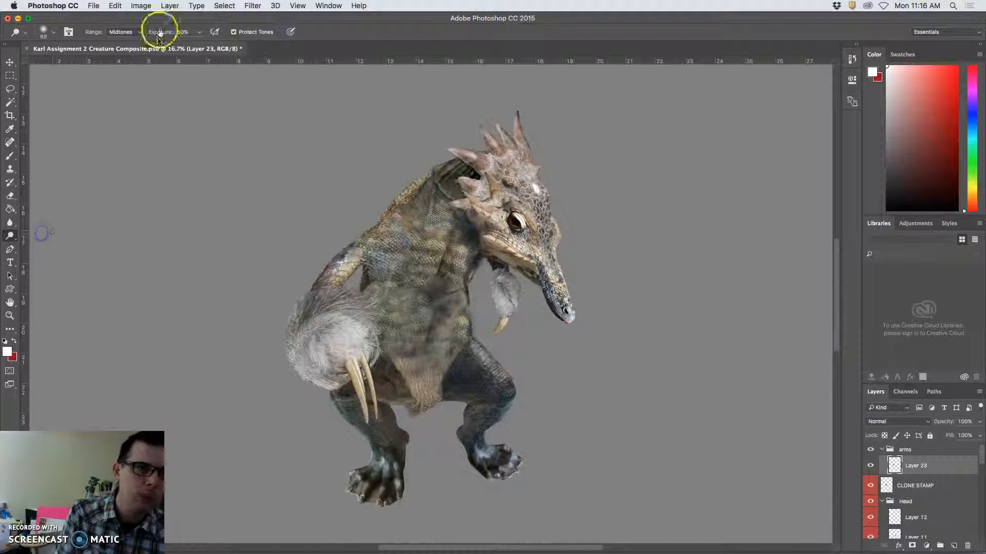
left_click(132, 33)
left_click(124, 40)
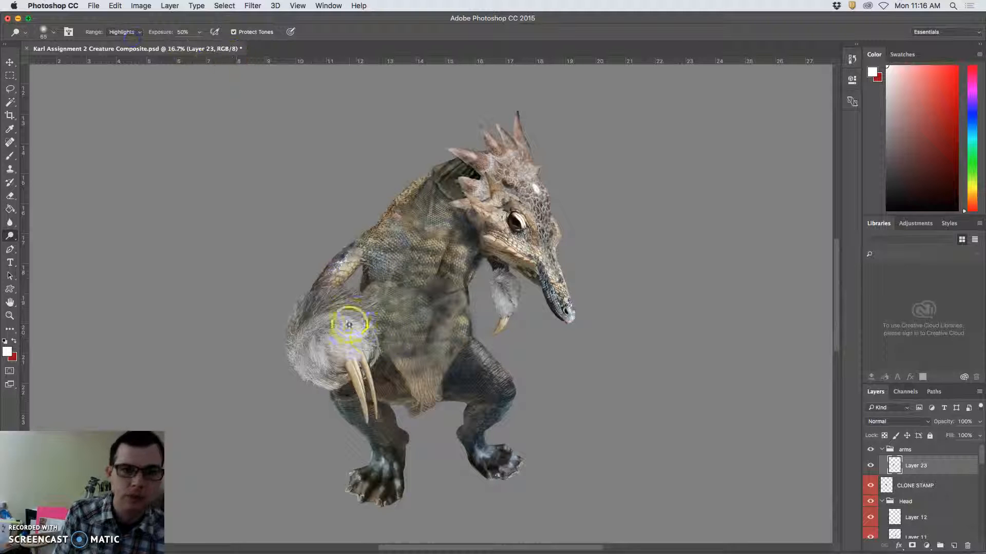
left_click(44, 35)
left_click_drag(77, 61, 96, 64)
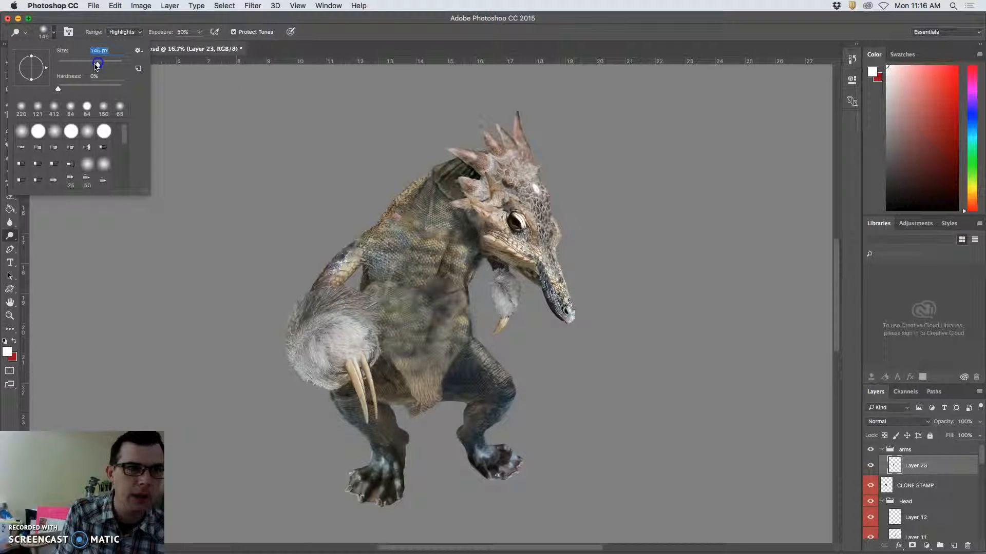
left_click(334, 330)
left_click_drag(331, 328, 370, 324)
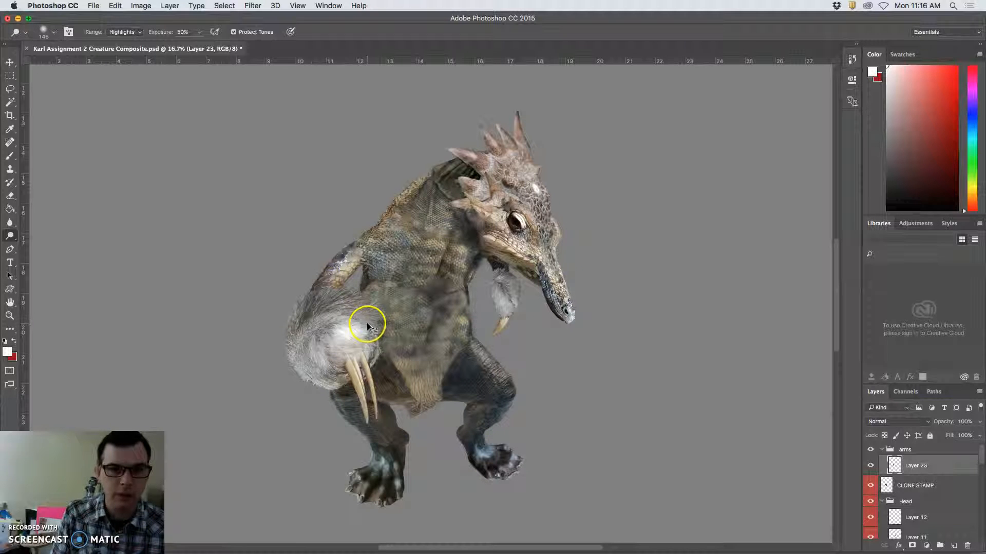
- Lower the dodge exposure to 13% and brighten the highlights of the large and small furry paws
left_click(198, 32)
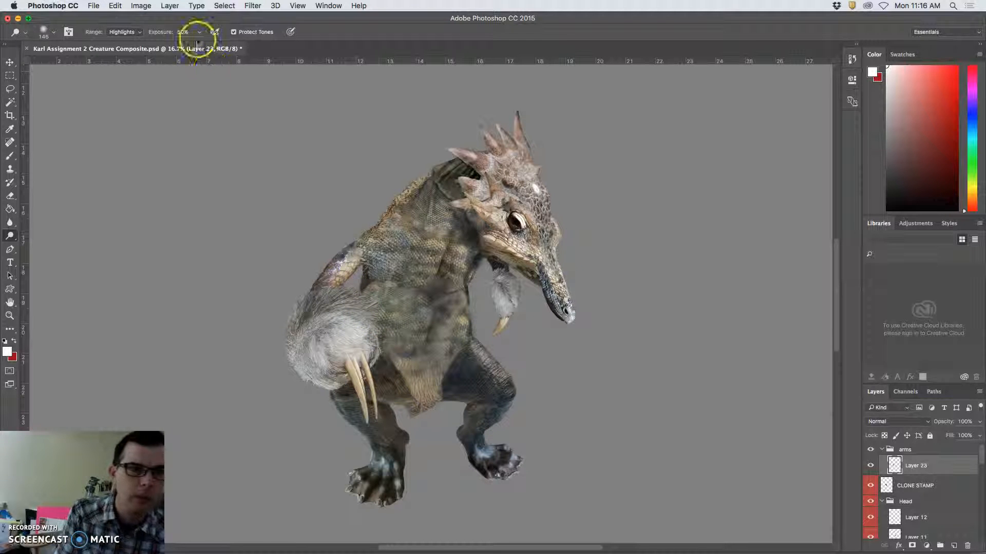
left_click(351, 343)
left_click_drag(356, 327, 364, 341)
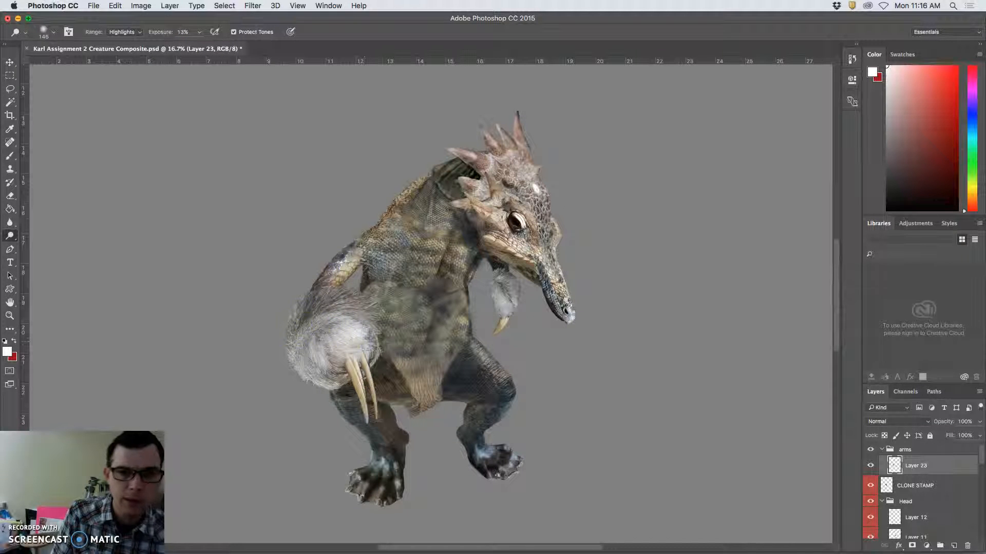
left_click_drag(316, 307, 333, 288)
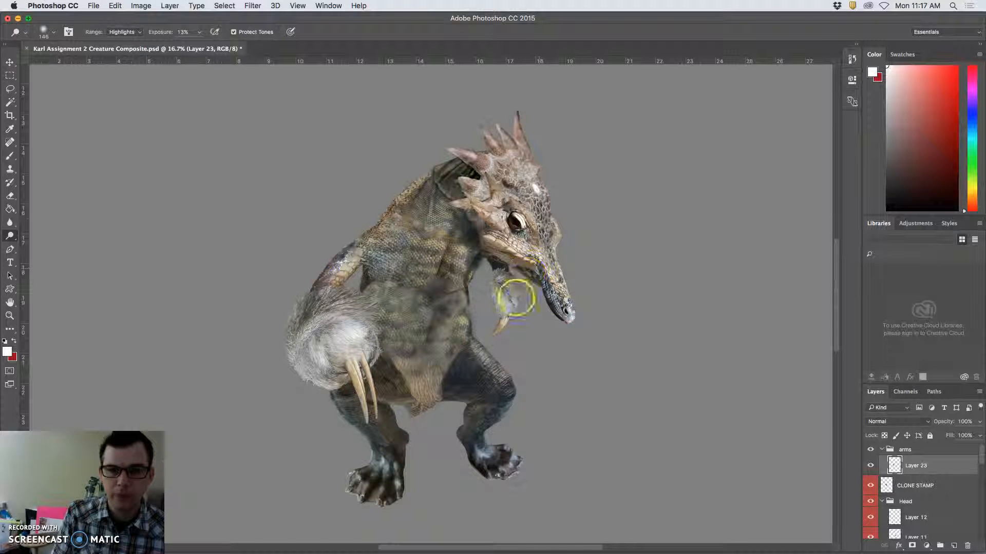
left_click(514, 301)
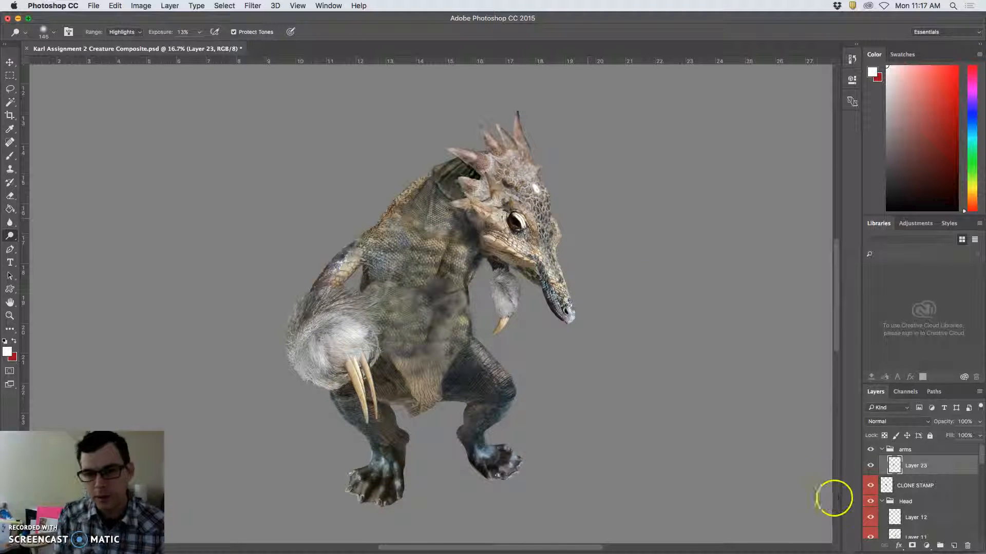
- Dodge the highlights on the CLONE STAMP layer around the eye, shoulder, back and torso at 13% exposure
left_click(919, 487)
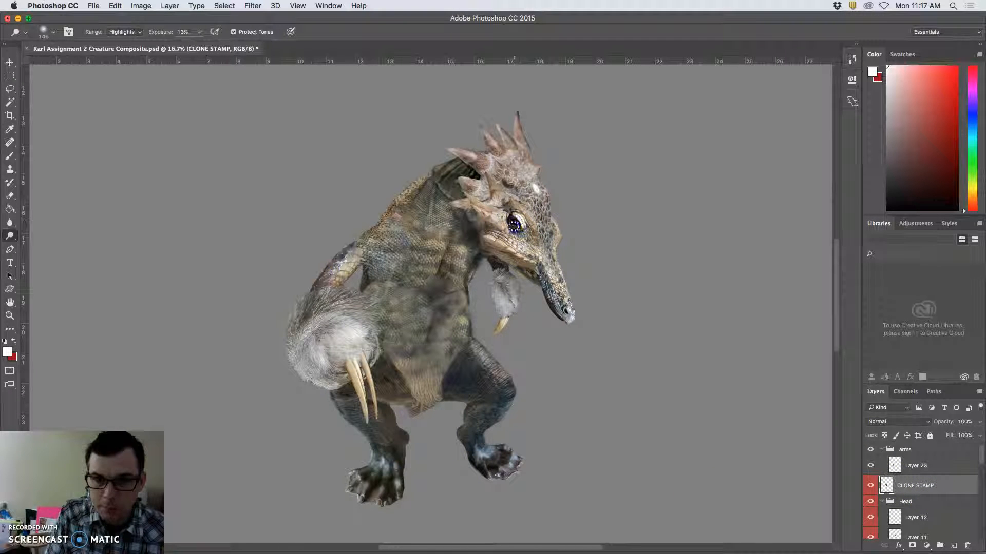
left_click_drag(508, 230, 526, 238)
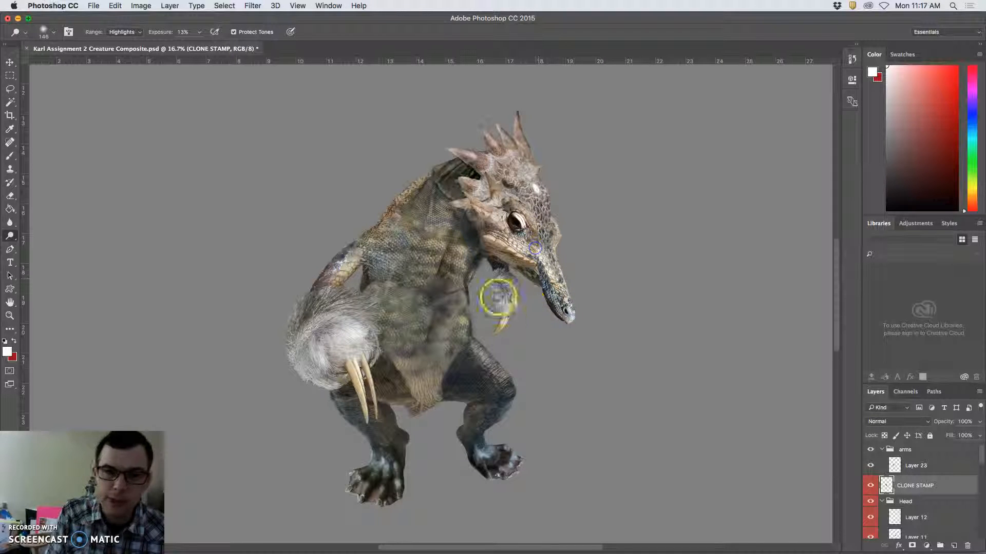
mouse_move(430, 184)
left_mouse_down()
mouse_move(415, 216)
mouse_move(411, 206)
mouse_move(416, 223)
mouse_move(439, 193)
mouse_move(405, 262)
mouse_move(416, 244)
mouse_move(414, 264)
mouse_move(410, 253)
mouse_move(393, 261)
mouse_move(411, 273)
mouse_move(425, 237)
mouse_move(418, 197)
mouse_move(377, 261)
left_mouse_up()
left_click_drag(436, 189, 431, 209)
left_click(383, 290)
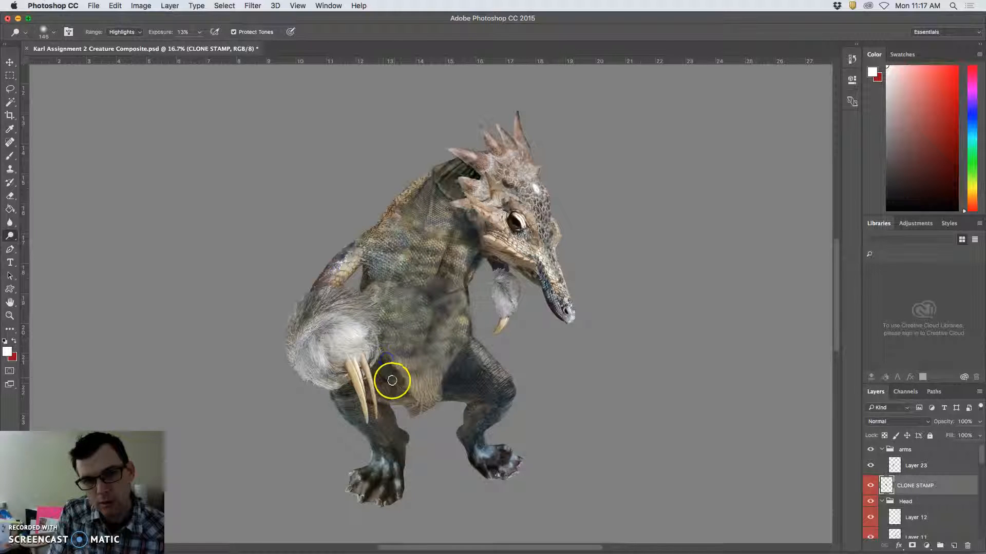
mouse_move(483, 342)
left_mouse_down()
mouse_move(457, 342)
mouse_move(447, 317)
mouse_move(448, 293)
left_mouse_up()
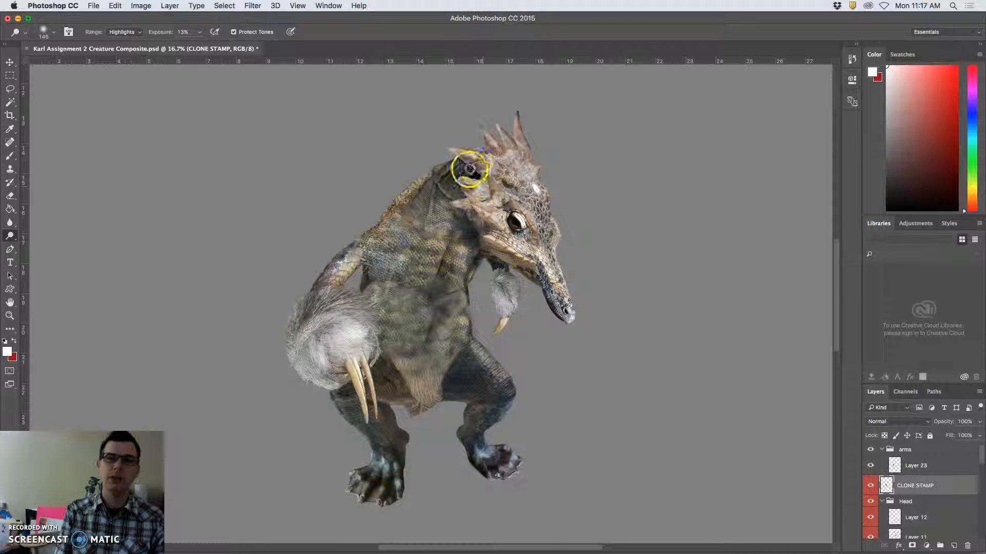
- Collapse the arms group and check the whole document's width, height and resolution in Image Size
left_click(882, 450)
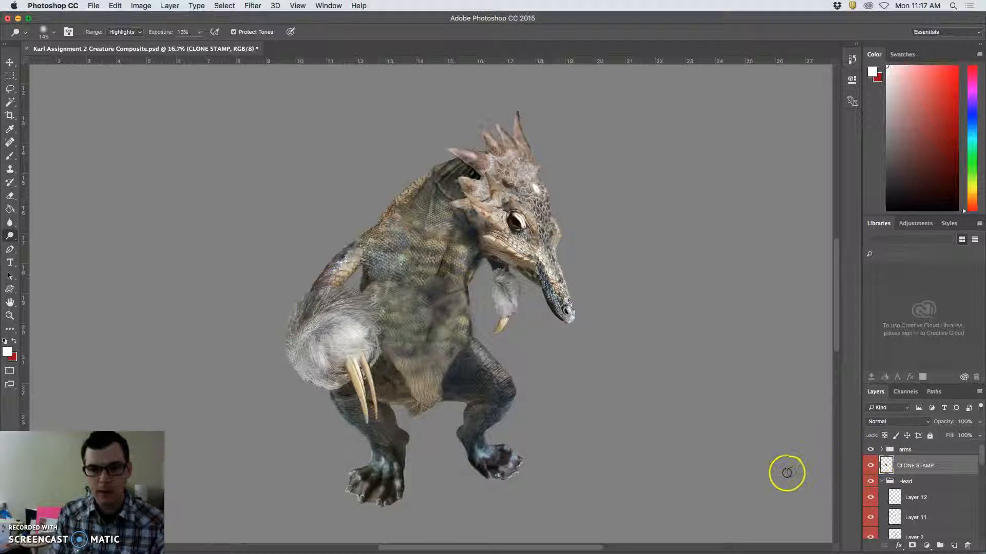
key("super+minus")
key("super+minus")
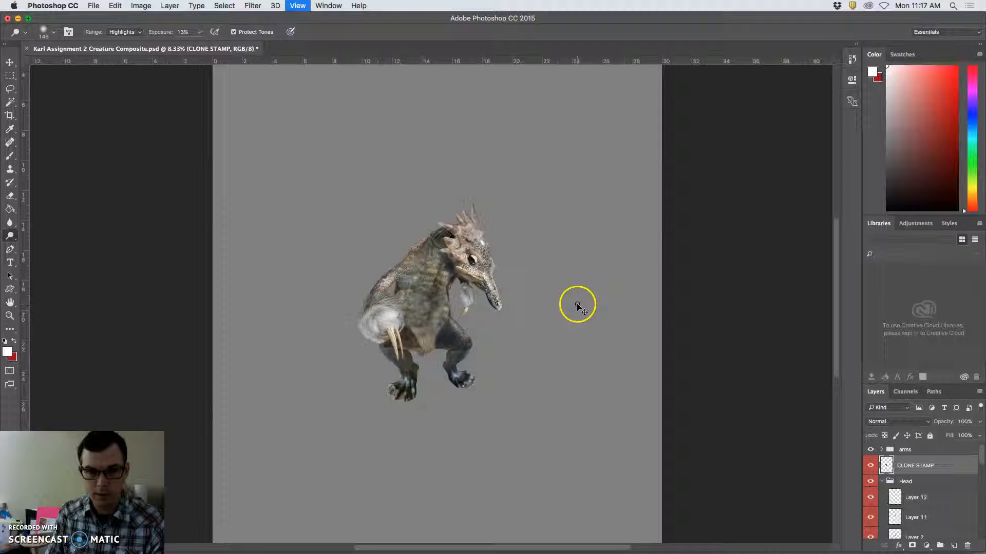
key("super+minus")
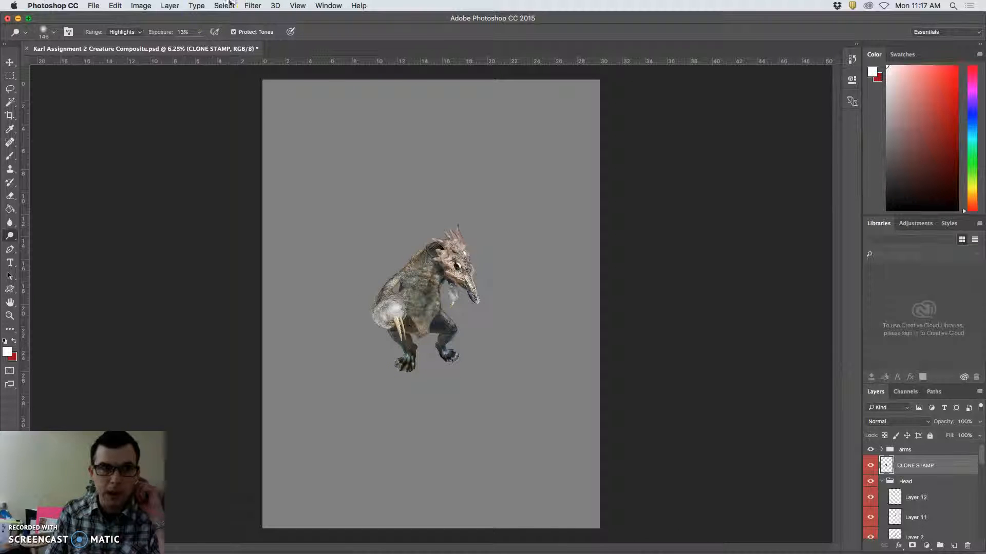
left_click(141, 5)
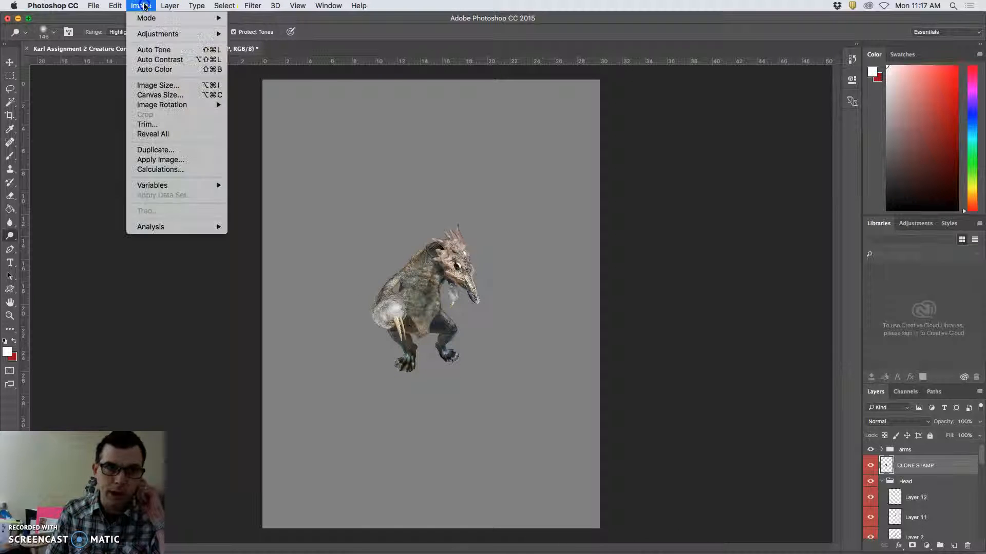
left_click(154, 85)
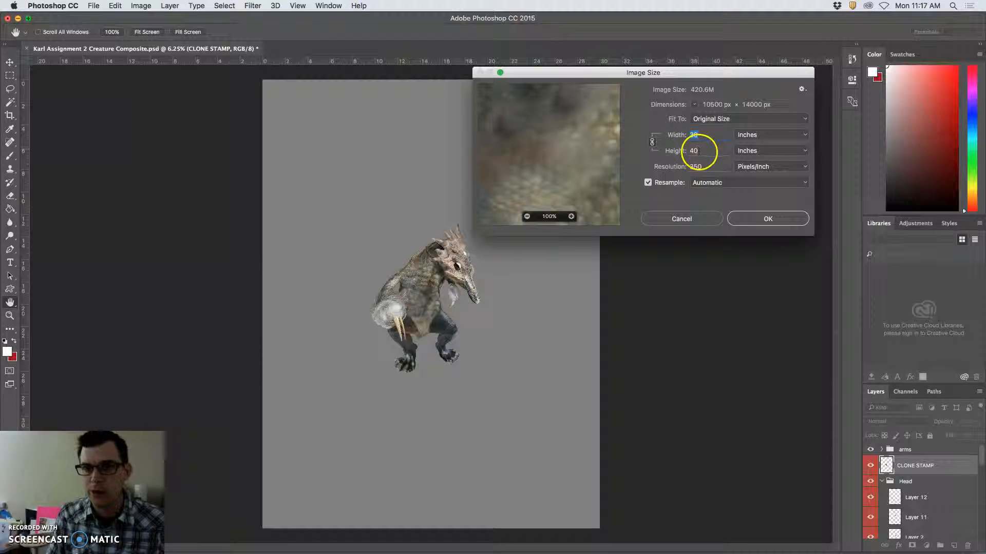
left_click(755, 220)
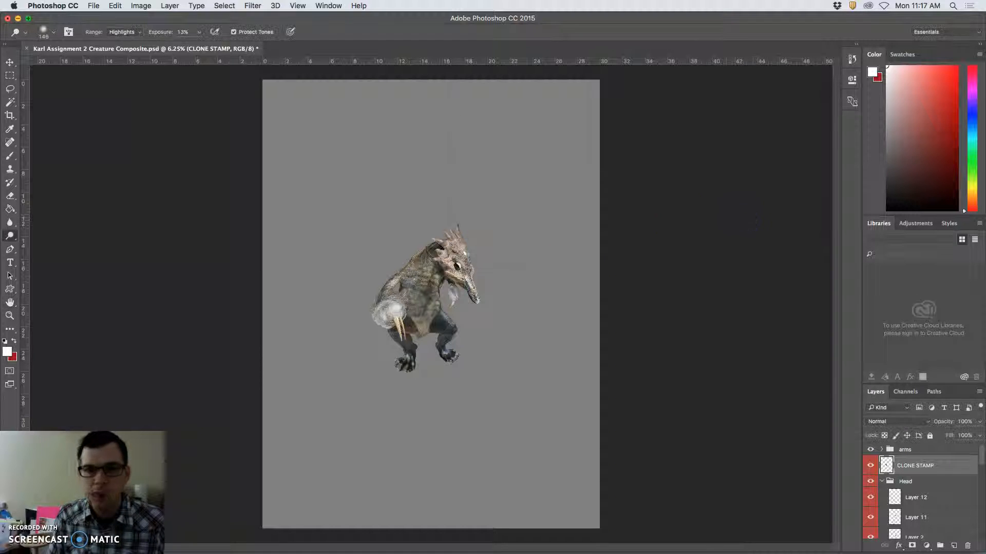
- Crop the canvas closely around the creature, to about 17 inches wide and 16 inches high
left_click(9, 115)
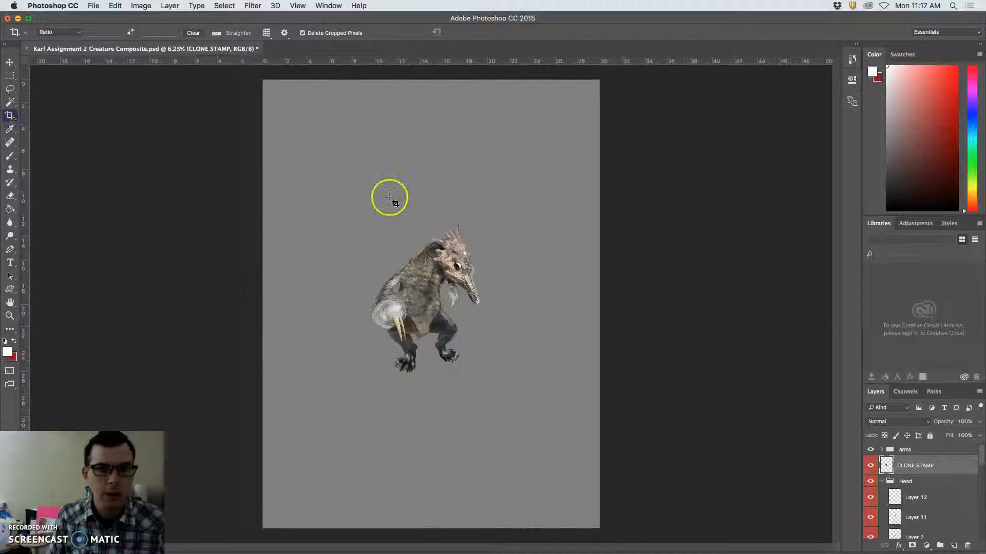
left_click_drag(349, 251, 505, 392)
key("Return")
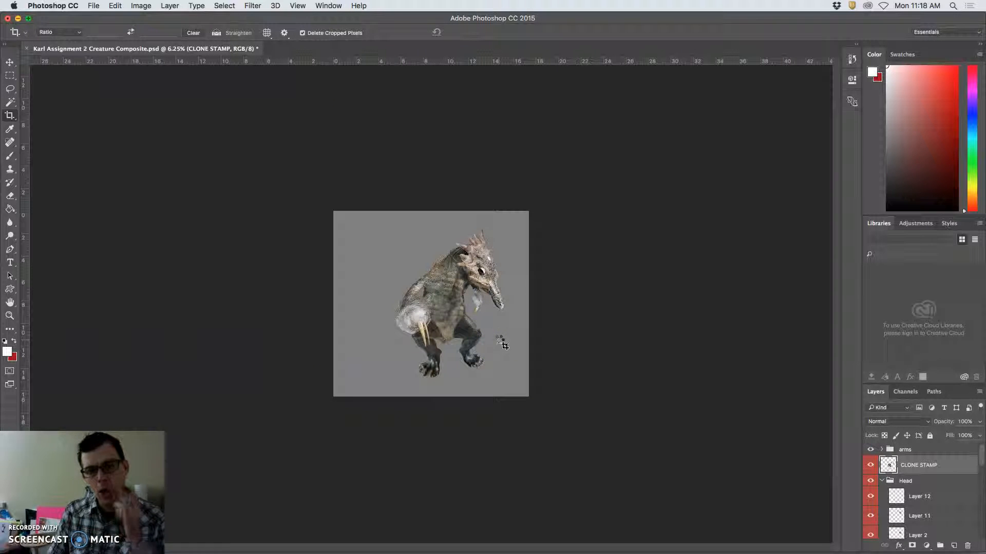
key("super+minus")
key("super+plus")
key("super+plus")
key("super+plus")
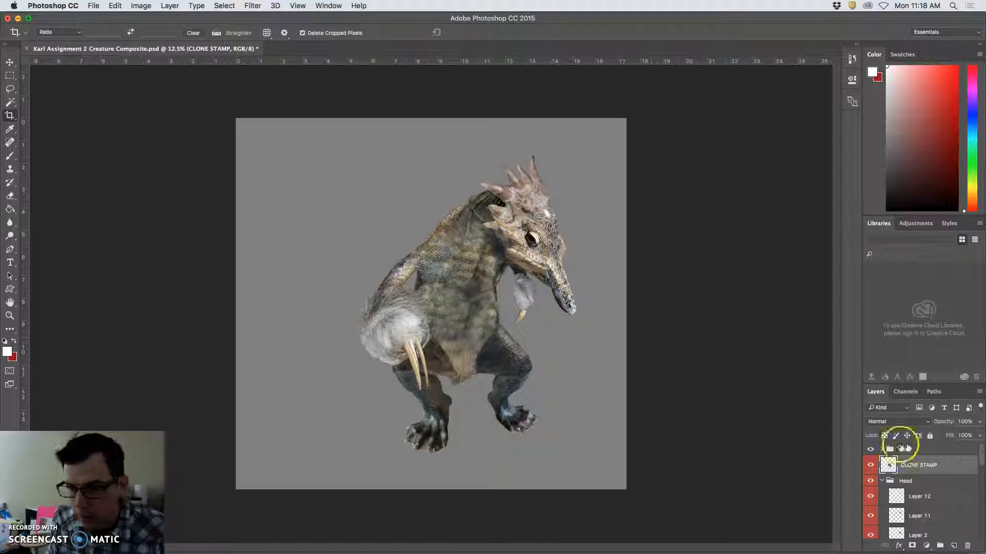
- Erase along the upper edge of the small furry paw on Layer 23 with an 84 px eraser at 62% opacity
left_click(904, 450)
key("super+plus")
key("super+plus")
key("super+plus")
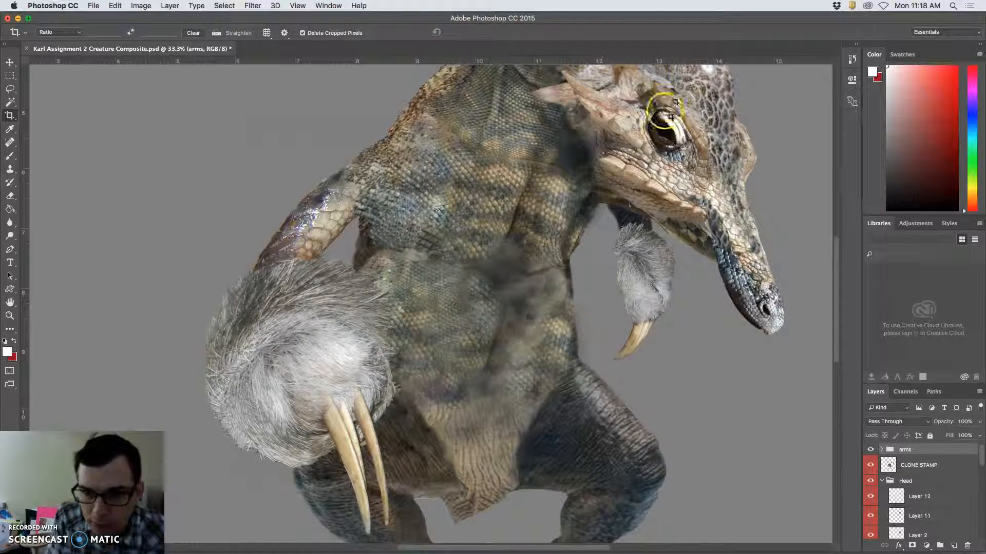
left_click(10, 196)
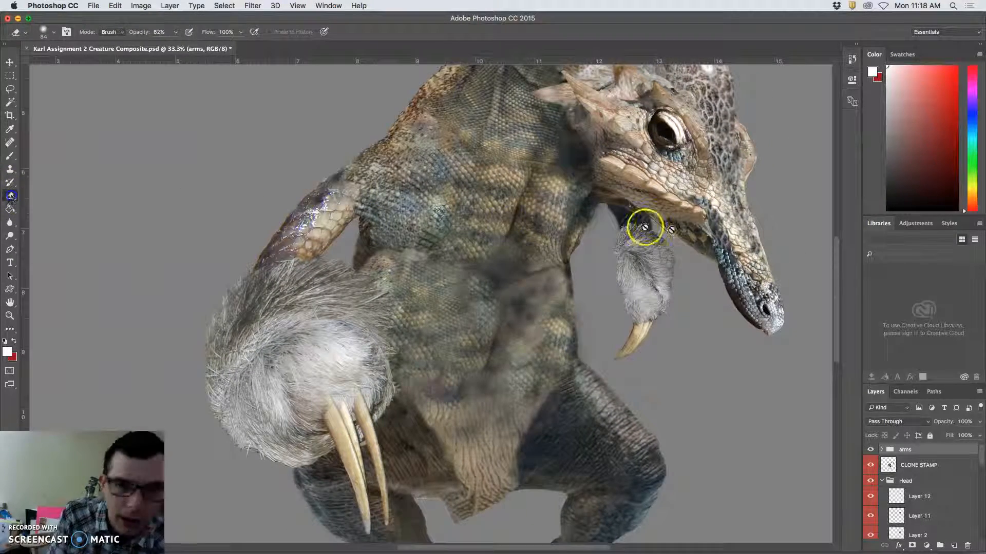
left_click(881, 449)
left_click(916, 465)
left_click_drag(637, 205, 627, 205)
left_click_drag(549, 291, 517, 280)
left_click_drag(507, 354, 448, 283)
scroll(501, 331, "down", 5)
scroll(502, 331, "right", 2)
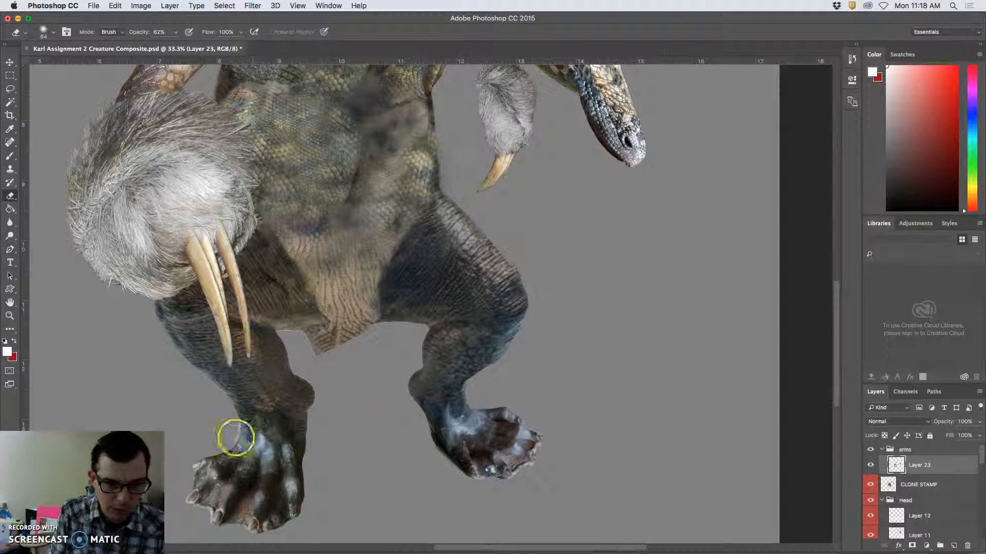
- Apply Color Balance to the foot layer, Layer 21, with midtone levels of 0, -4 and 0
left_click(10, 62)
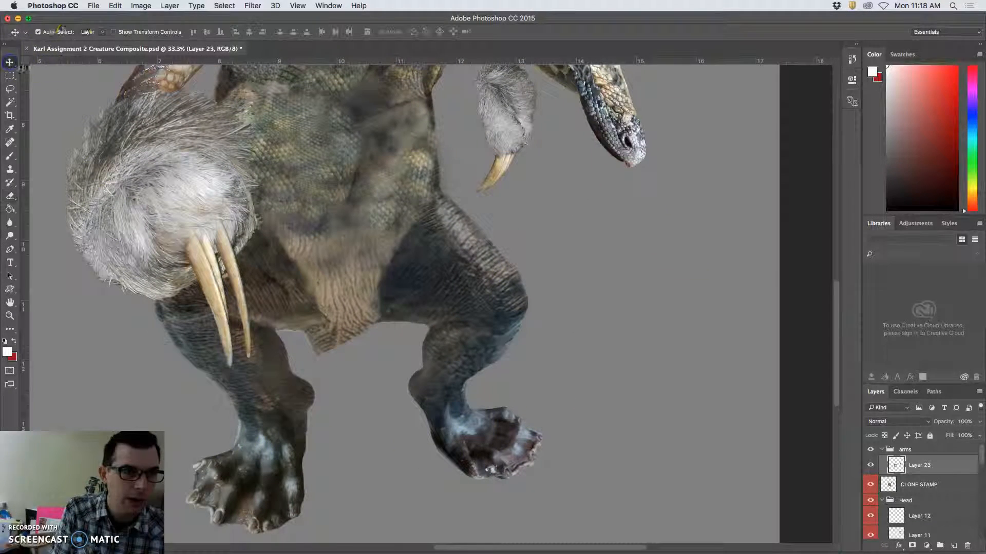
left_click(248, 478)
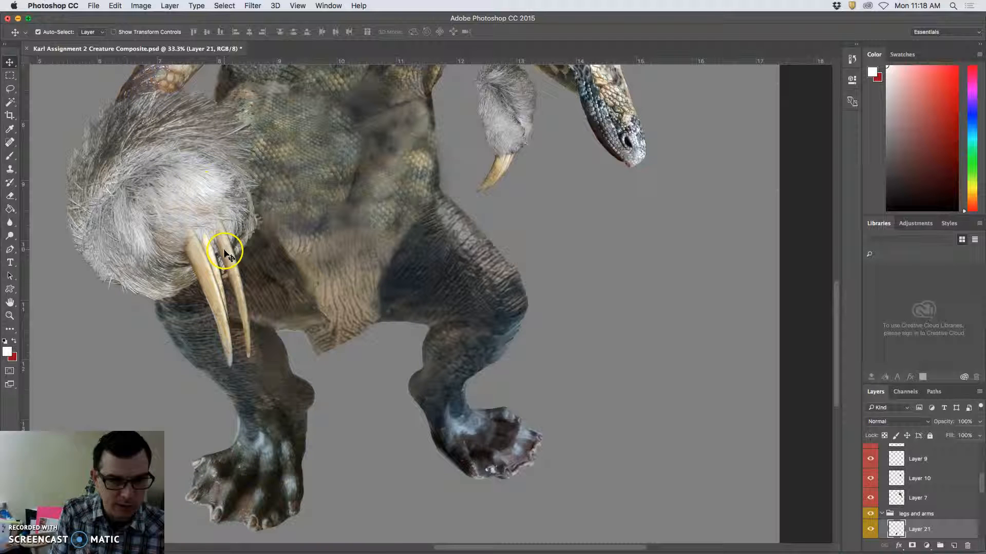
left_click(10, 196)
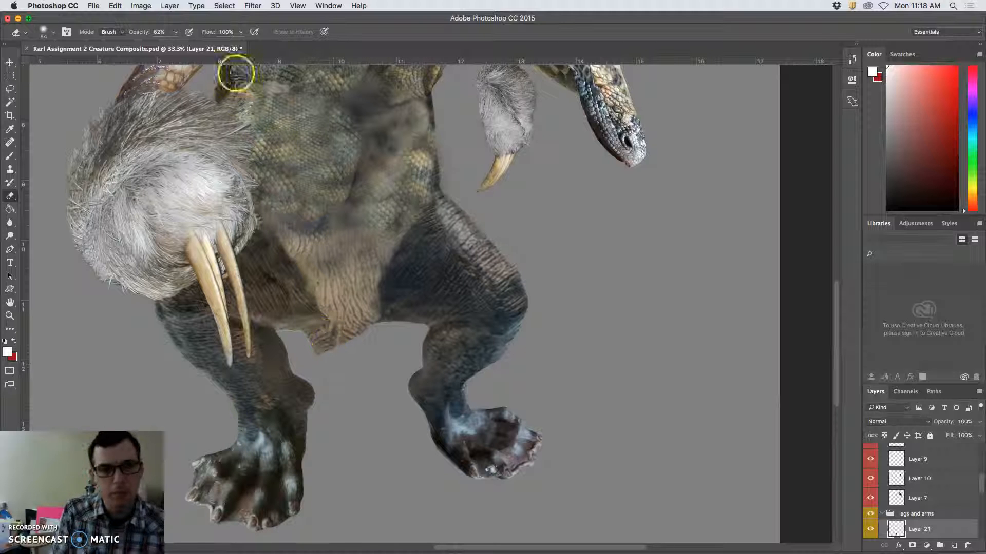
left_click(141, 6)
mouse_move(157, 34)
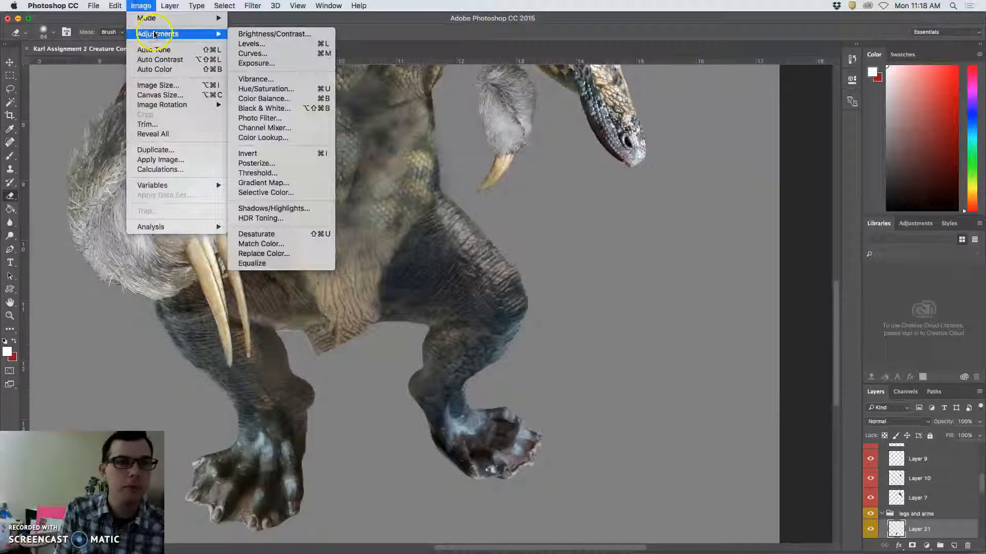
left_click(258, 99)
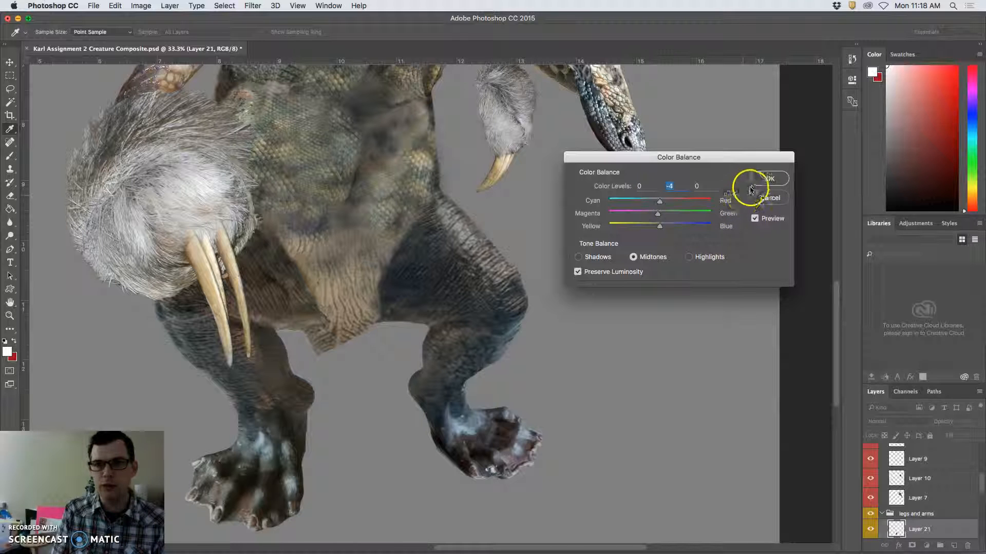
left_click(768, 179)
key("e")
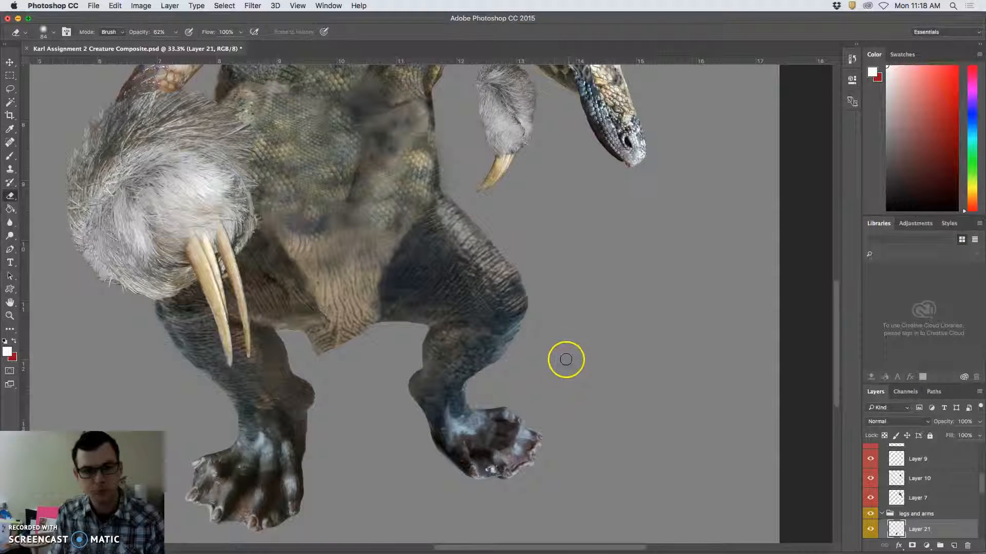
- Darken the torso beside the furry arm and across the waist on the CLONE STAMP layer with the Burn tool, midtones at 50% exposure
key("super+minus")
key("super+minus")
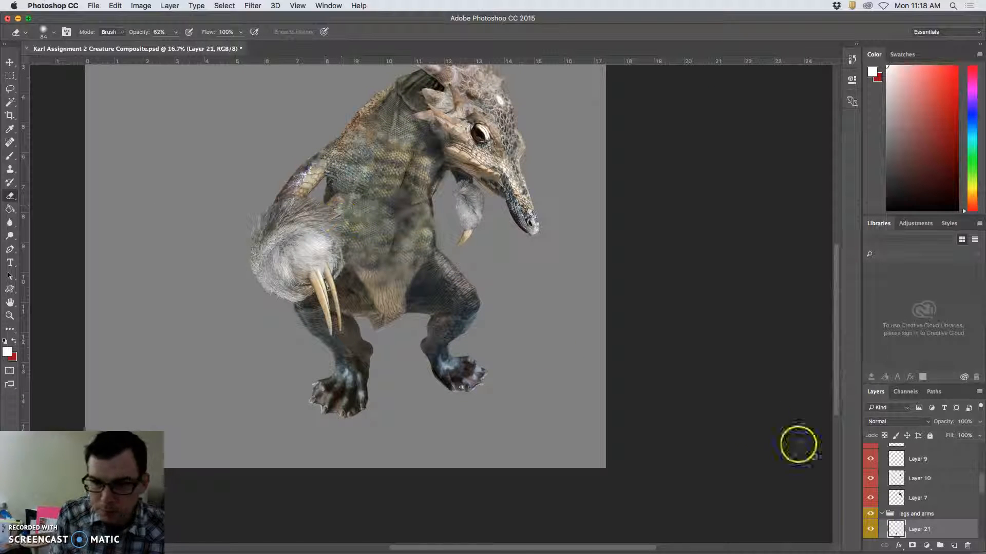
left_click(10, 237)
left_click(31, 244)
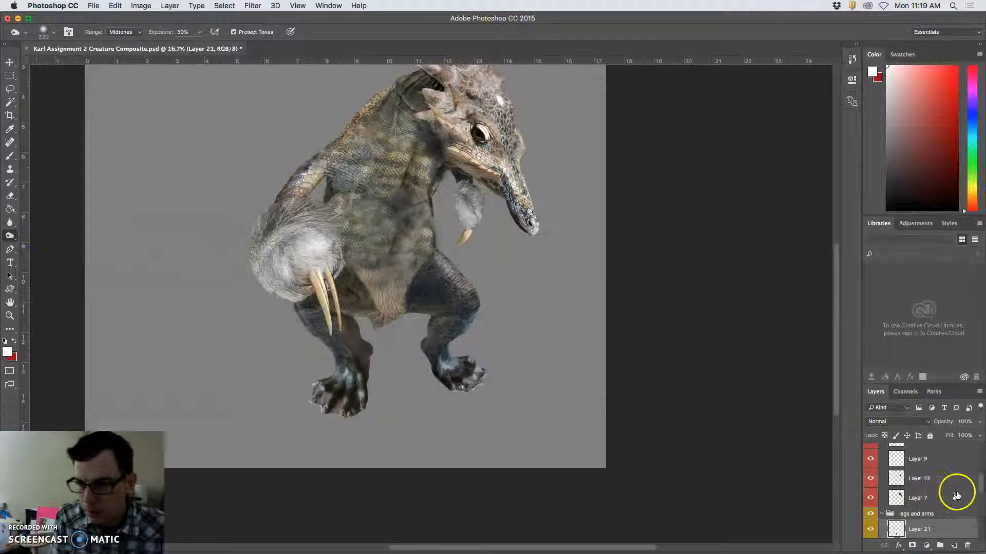
scroll(957, 494, "up", 5)
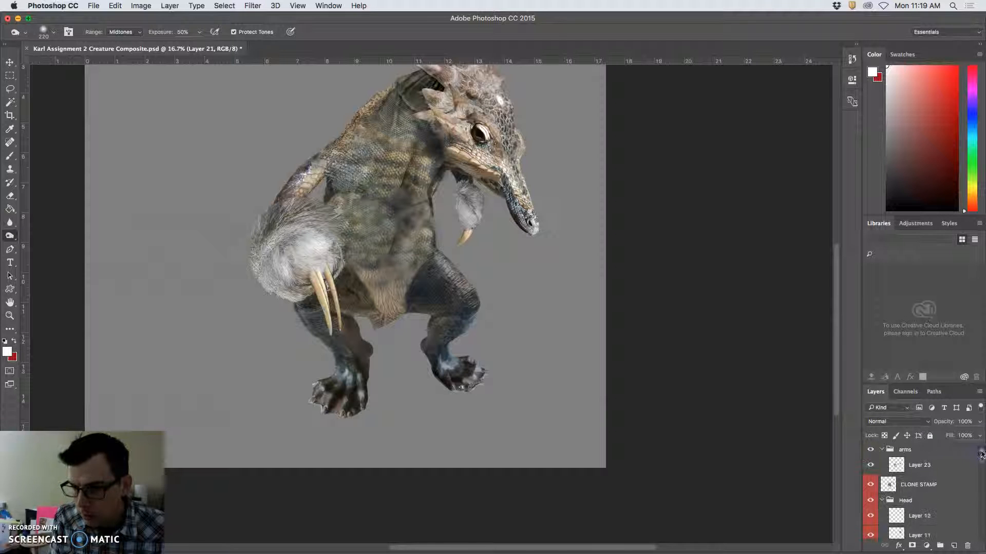
left_click(871, 485)
left_click(871, 486)
left_click(905, 485)
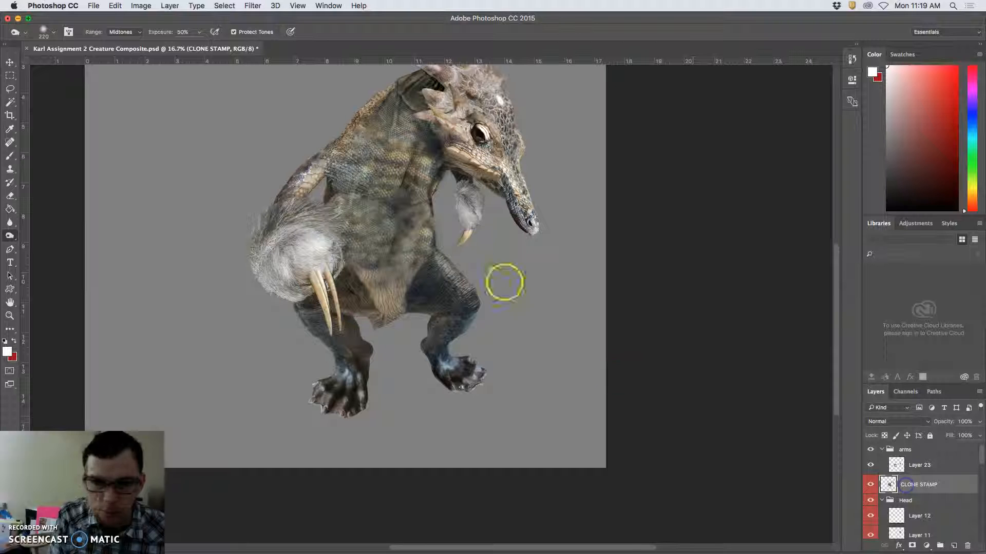
mouse_move(337, 211)
left_mouse_down()
mouse_move(345, 247)
mouse_move(334, 219)
mouse_move(340, 182)
left_mouse_up()
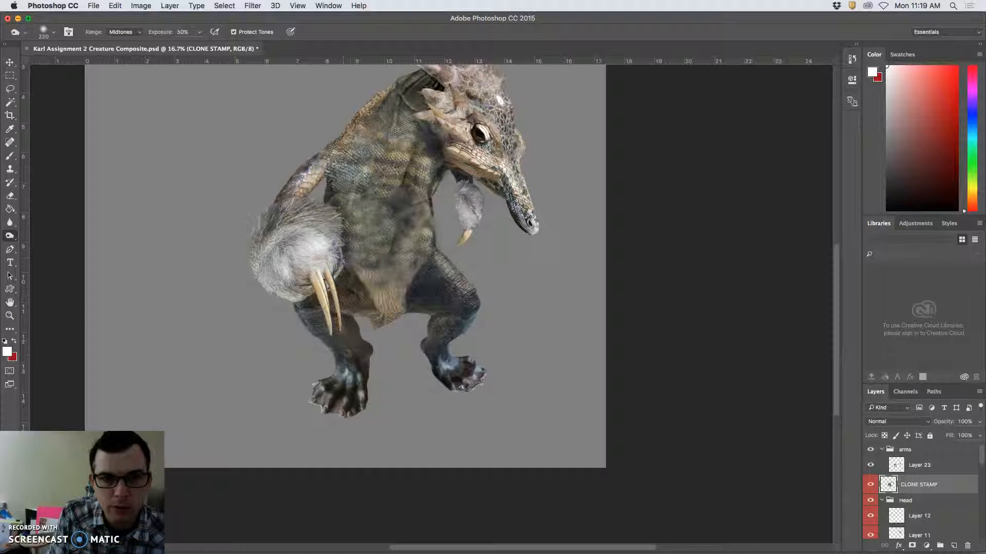
mouse_move(345, 266)
left_mouse_down()
mouse_move(330, 213)
mouse_move(354, 237)
mouse_move(358, 267)
left_mouse_up()
mouse_move(444, 257)
left_mouse_down()
mouse_move(424, 267)
mouse_move(431, 195)
mouse_move(399, 210)
left_mouse_up()
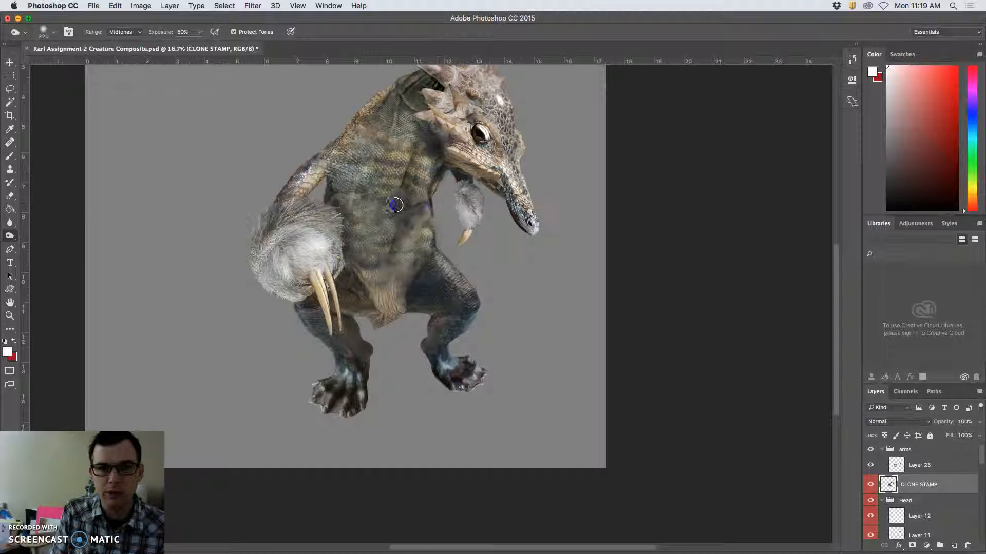
- Burn shadows across the chest to below the jaw, and around the crotch and inner thigh on the CLONE STAMP layer
left_click_drag(334, 187, 442, 162)
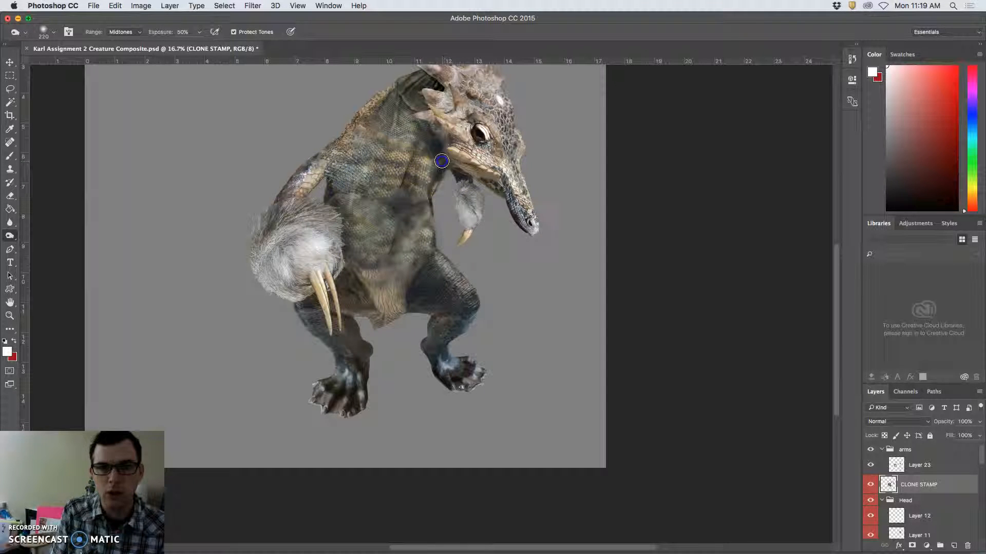
mouse_move(428, 288)
left_mouse_down()
mouse_move(433, 295)
mouse_move(359, 284)
mouse_move(415, 319)
mouse_move(456, 315)
left_mouse_up()
mouse_move(365, 323)
left_mouse_down()
mouse_move(336, 315)
mouse_move(382, 367)
mouse_move(437, 349)
mouse_move(437, 408)
mouse_move(441, 341)
mouse_move(436, 405)
mouse_move(471, 320)
mouse_move(468, 299)
mouse_move(442, 337)
mouse_move(501, 221)
mouse_move(473, 197)
mouse_move(468, 175)
mouse_move(457, 324)
mouse_move(442, 260)
left_mouse_up()
- Soften the large furry arm's edge against the torso on Layer 23 with an 84 px eraser at 19% opacity and 0% hardness
key("super+plus")
key("super+plus")
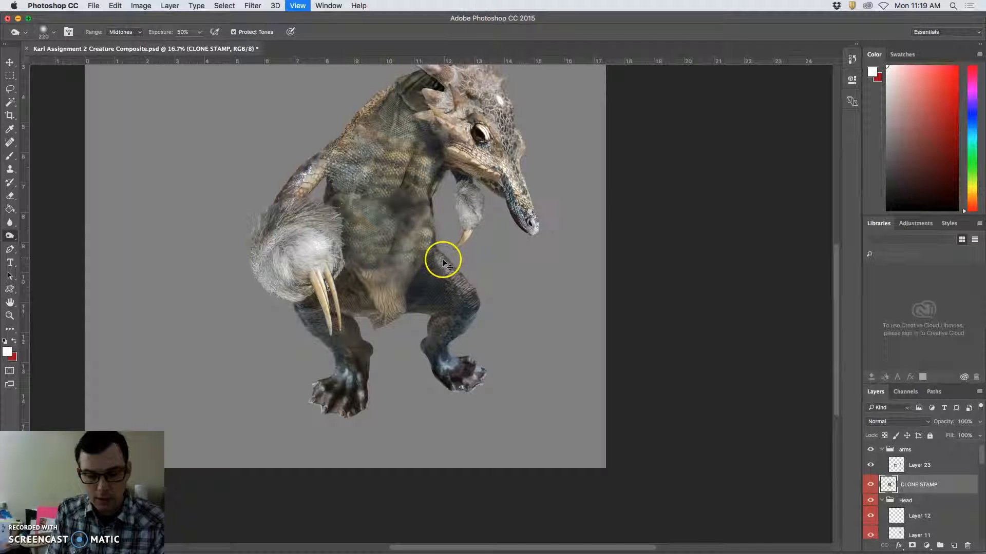
left_click_drag(315, 196, 347, 235)
key("super+plus")
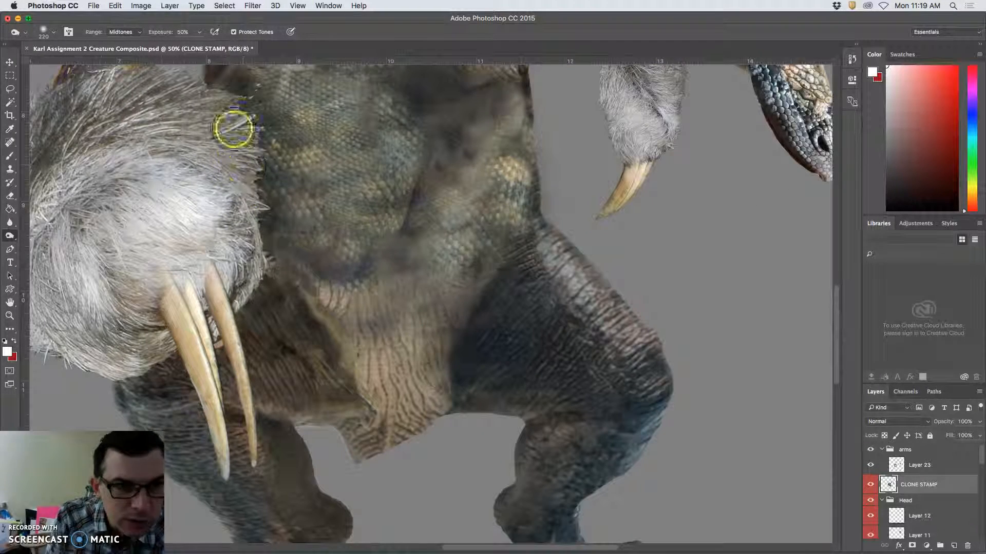
left_click(928, 468)
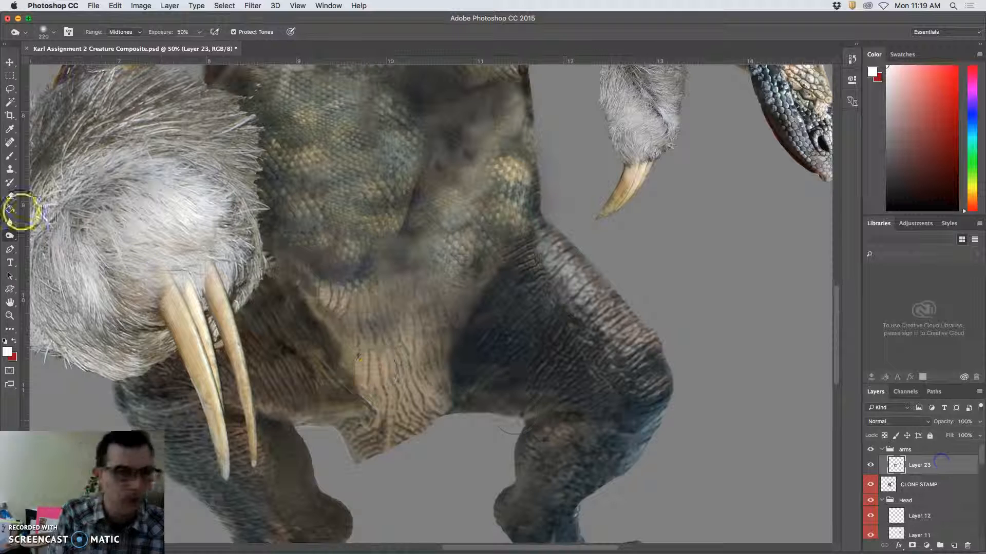
left_click(10, 195)
left_click(177, 32)
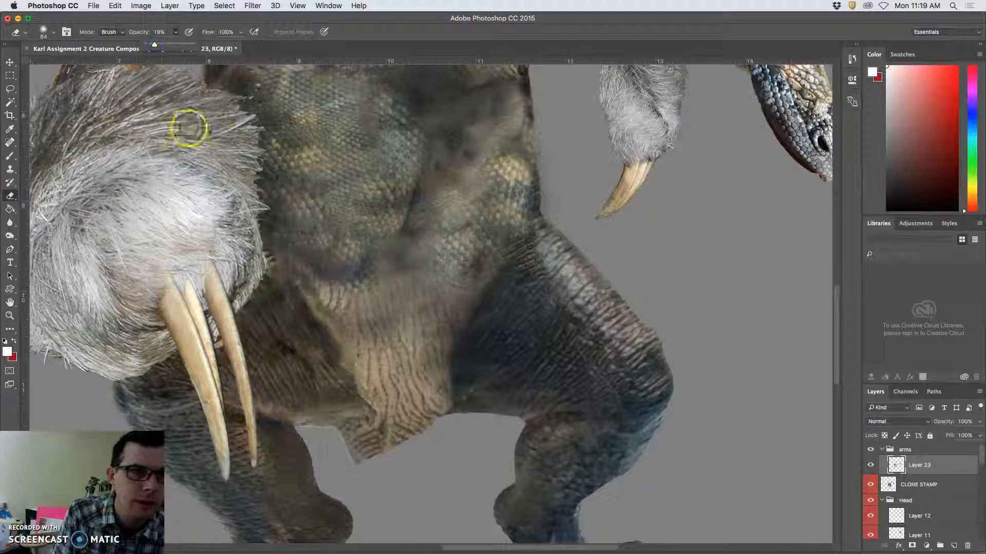
left_click(45, 32)
left_click_drag(70, 84, 54, 89)
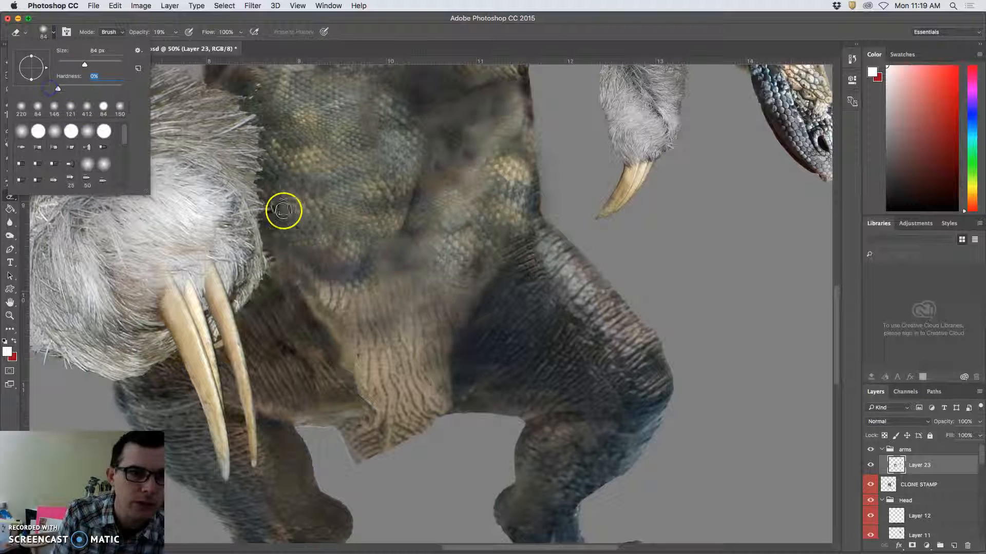
left_click(259, 180)
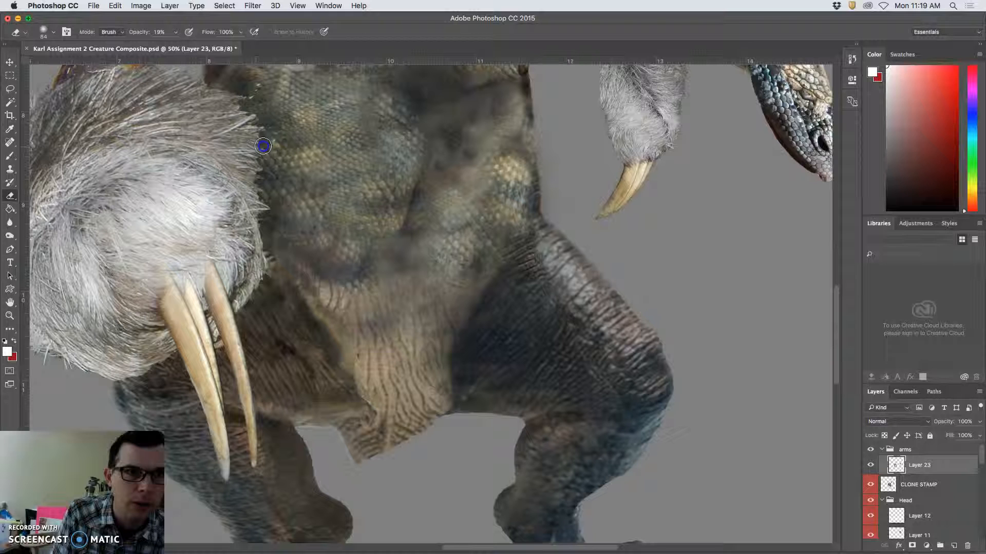
left_click_drag(243, 121, 260, 128)
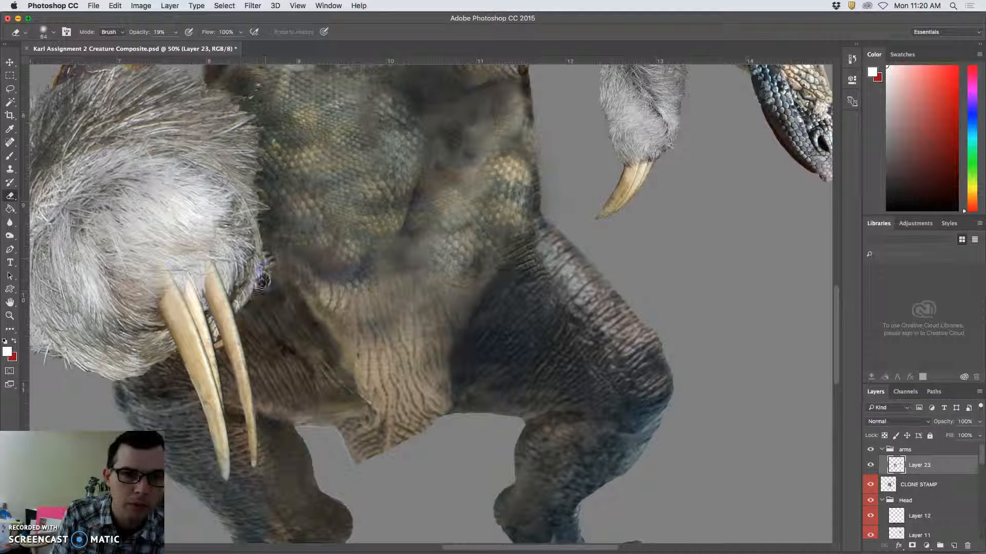
- Erase the leftover fringe between the large arm's claws, switching to Layer 20 to reach it
left_click(216, 345)
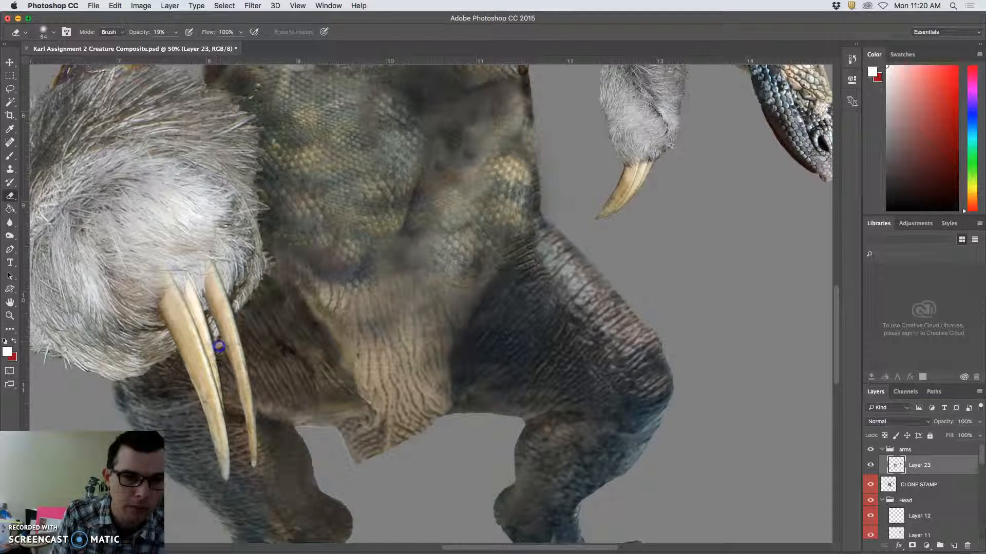
left_click(10, 62)
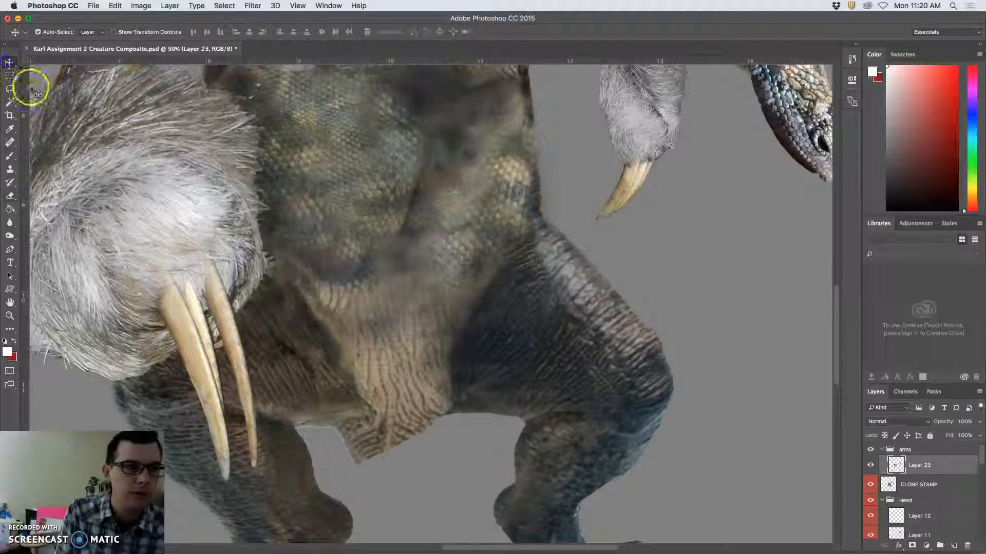
left_click(219, 350)
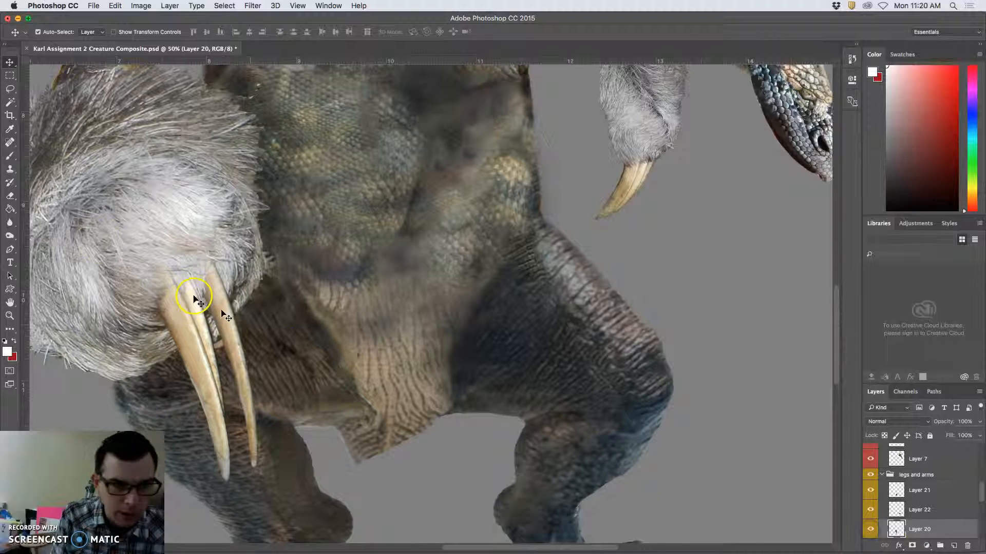
left_click(11, 196)
left_click(224, 345)
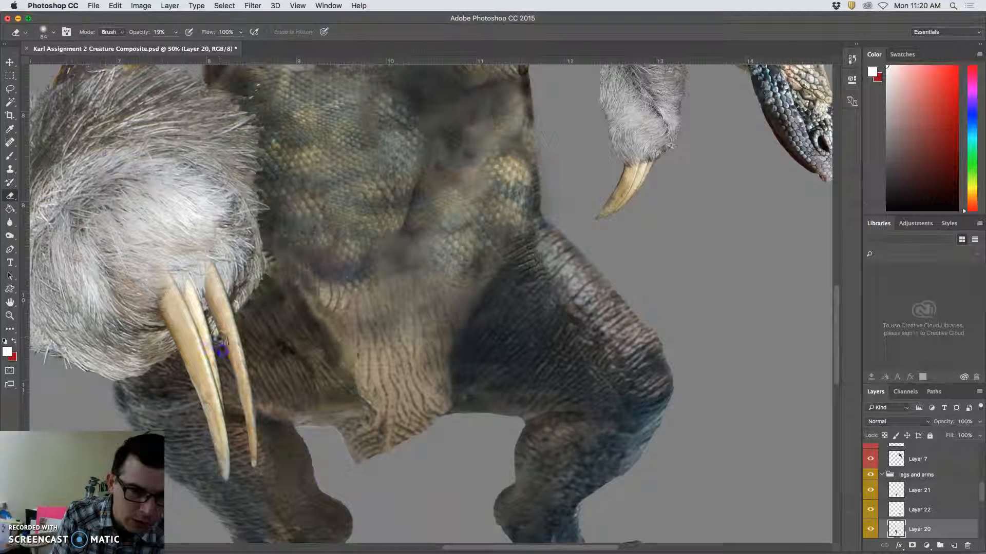
mouse_move(422, 384)
left_mouse_down()
mouse_move(453, 365)
mouse_move(503, 303)
left_mouse_up()
- Hide Layer 25 and Layer 1 and inspect the torso's edge near the small paw against the white background
key("super+minus")
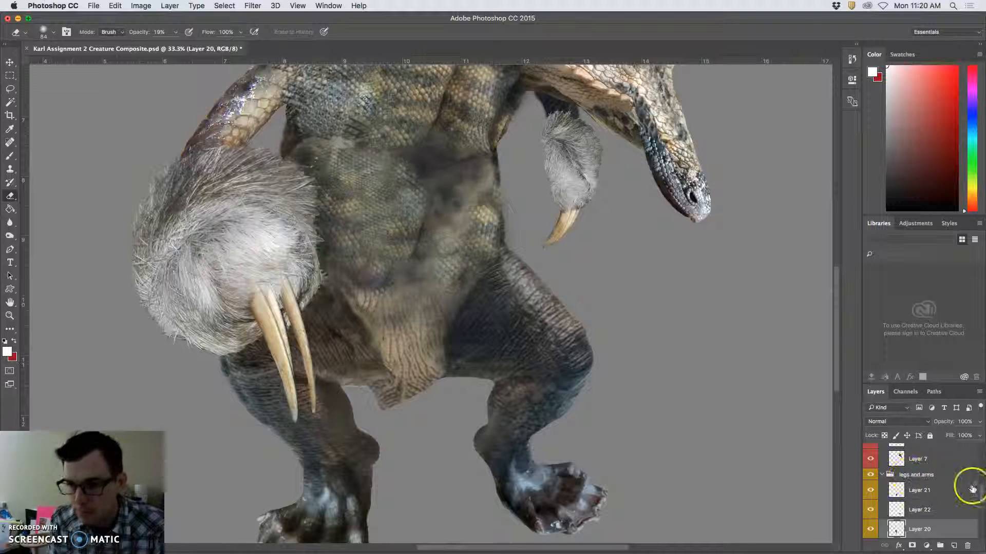
scroll(971, 488, "down", 5)
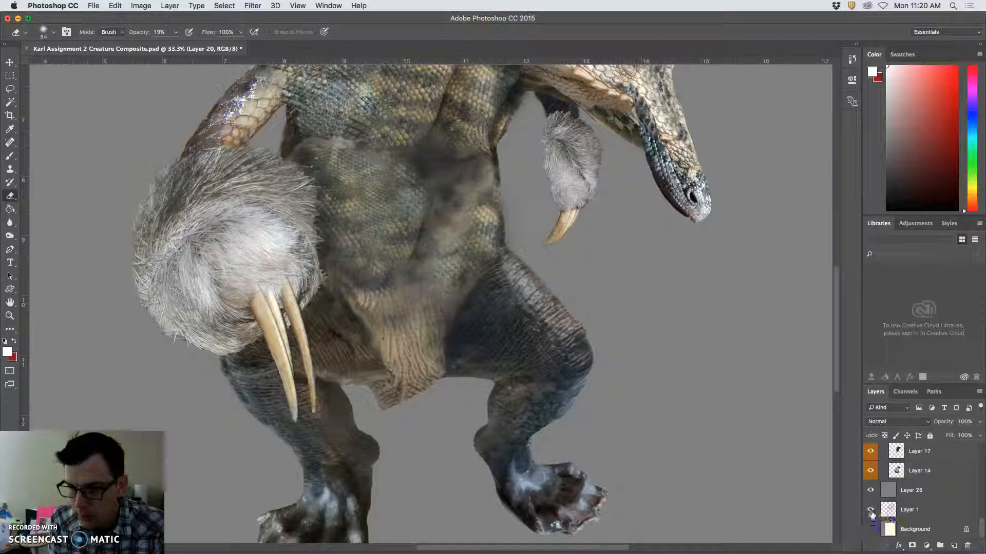
left_click(870, 492)
left_click(870, 511)
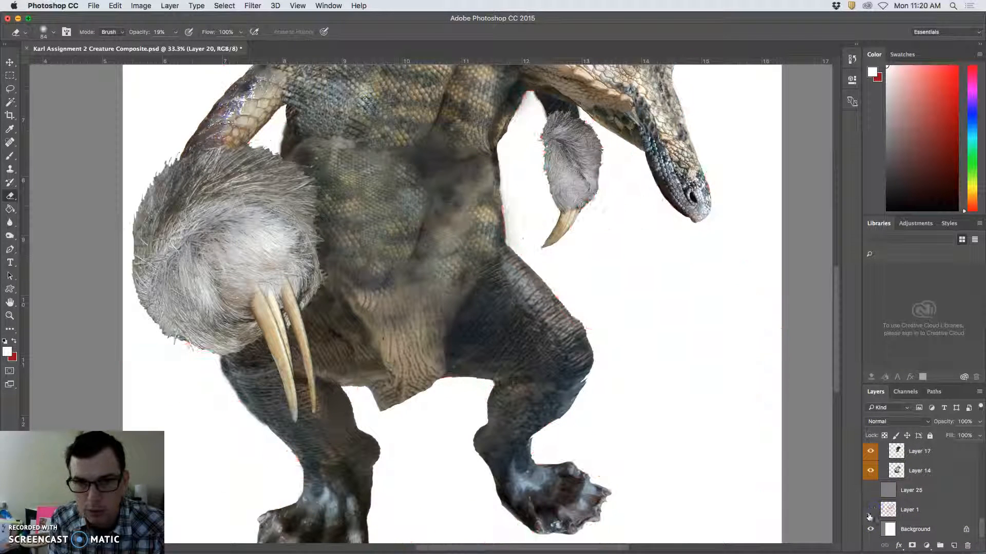
key("super+plus")
key("super+plus")
key("super+plus")
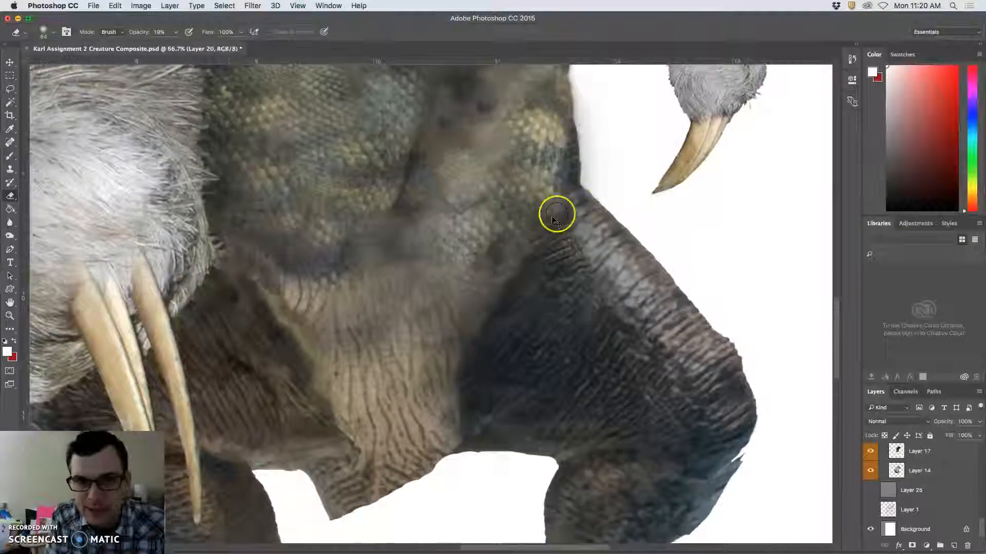
left_click_drag(633, 153, 492, 280)
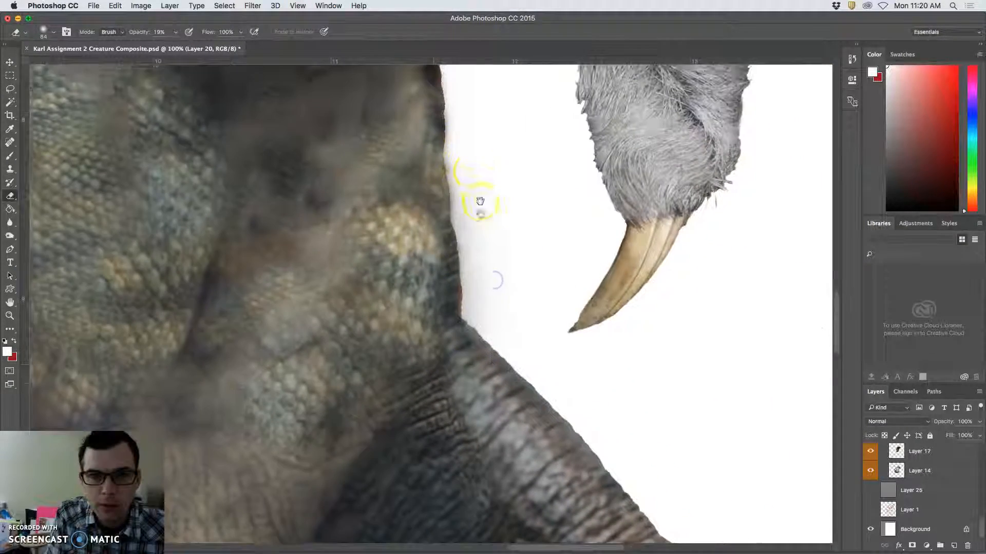
key("super+minus")
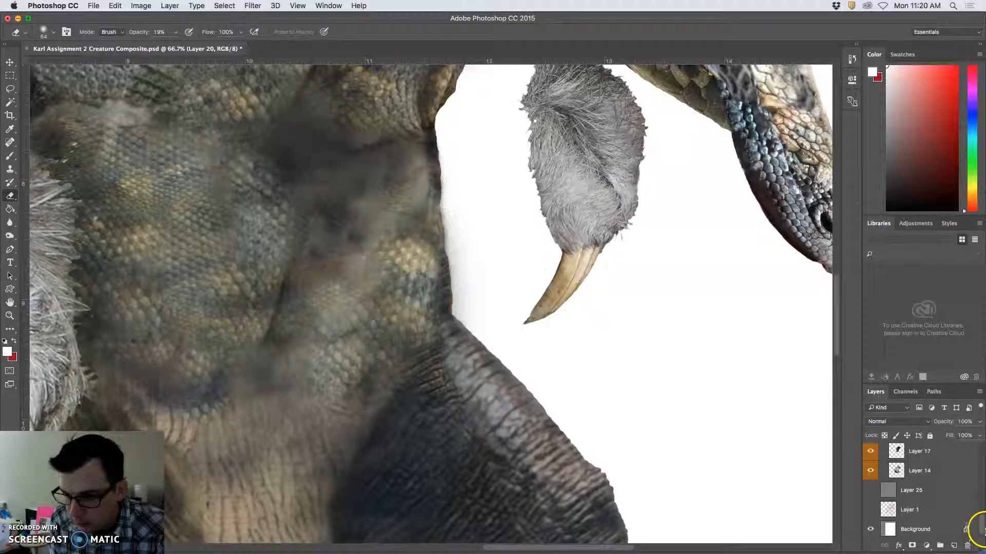
- Erase stray pixels around the small paw's claw and outer edge on Layer 23, raising the eraser opacity to 100%
left_click_drag(983, 533, 981, 434)
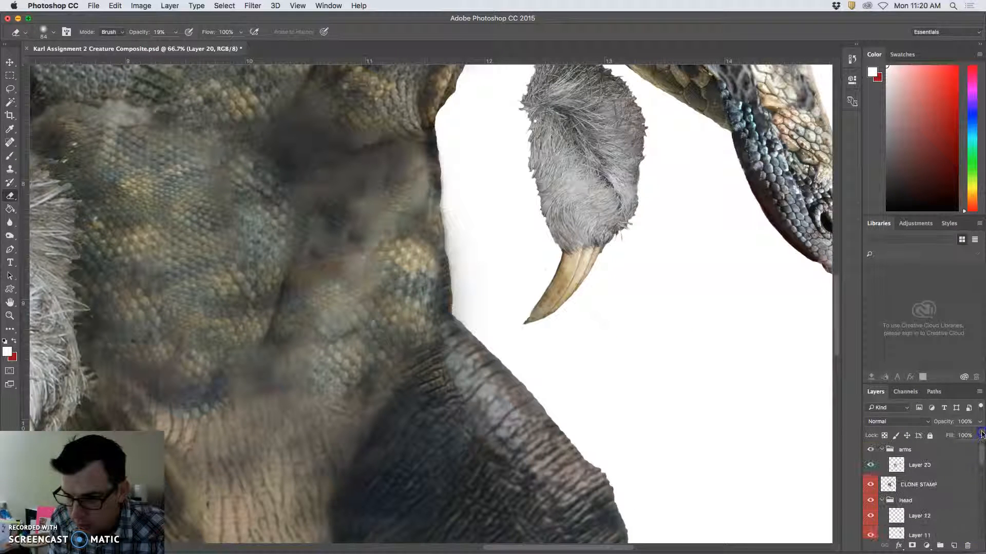
left_click(924, 454)
left_click(919, 470)
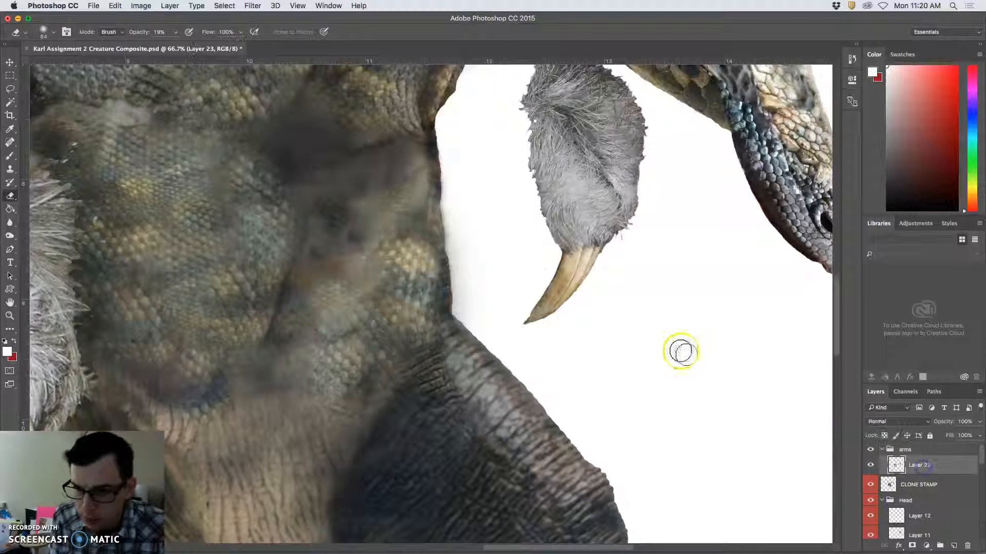
left_click_drag(589, 294, 575, 326)
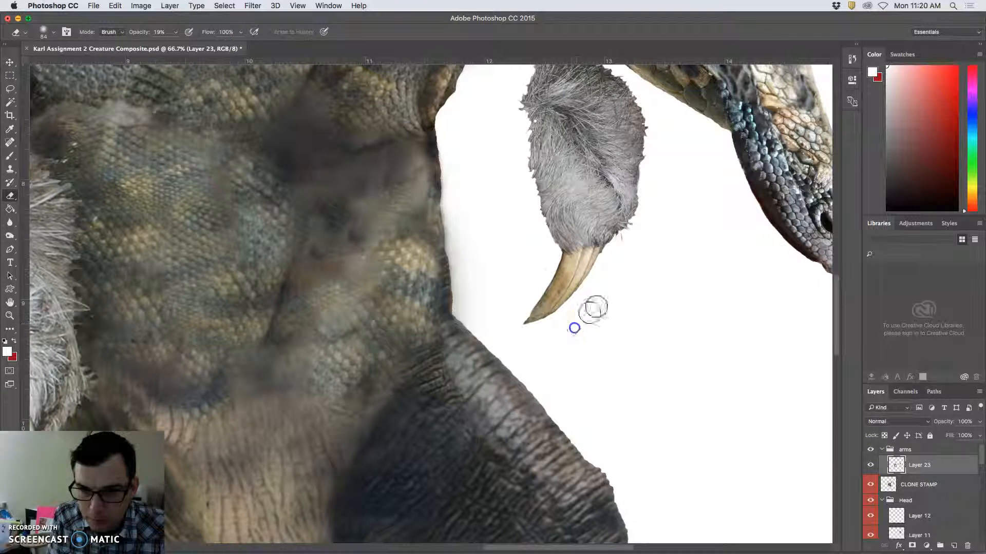
left_click(175, 32)
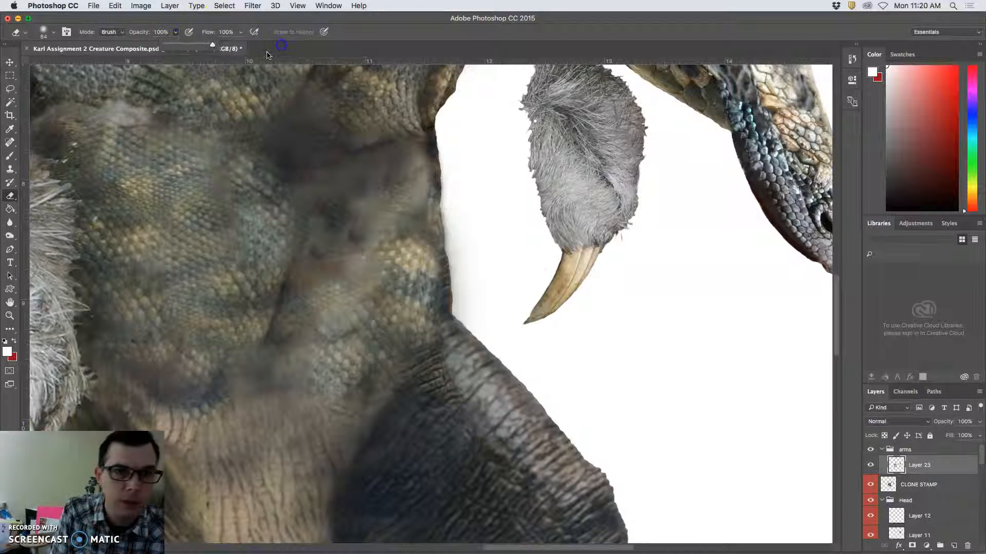
left_click(540, 266)
left_click(532, 281)
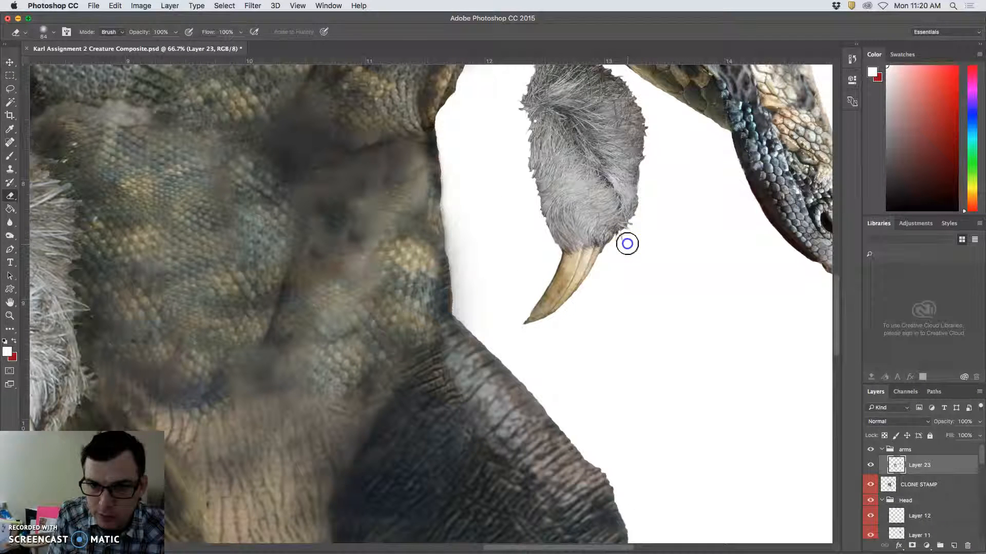
left_click(623, 286)
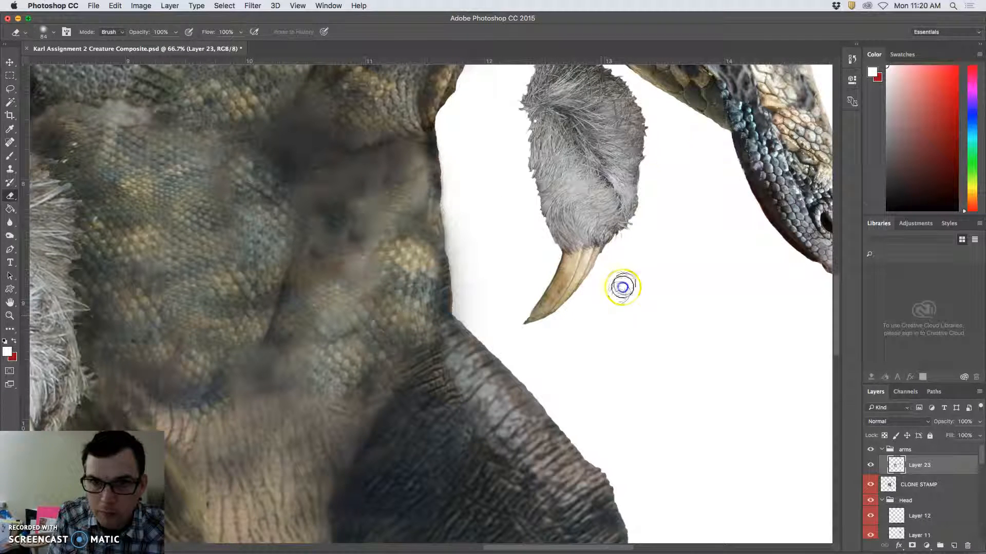
left_click(645, 161)
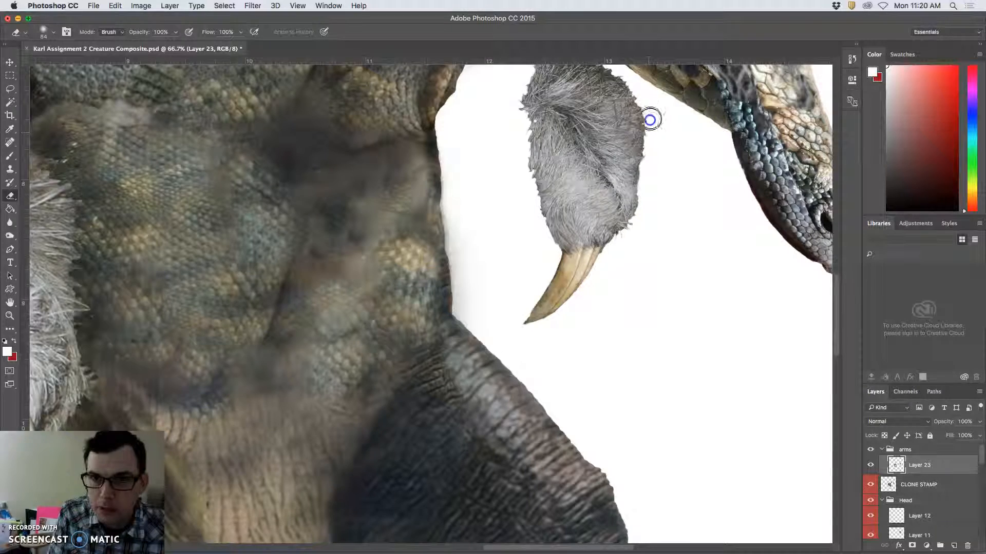
- Erase the remaining specks between the torso and the small paw's inner edge on Layer 23
scroll(492, 231, "up", 5)
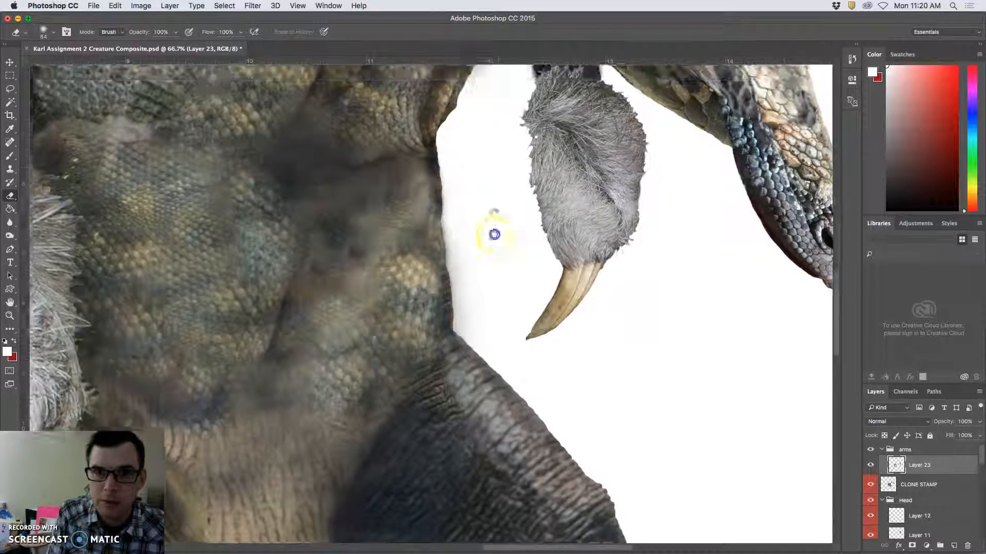
left_click(528, 196)
left_click(523, 254)
left_click(526, 268)
left_click(530, 294)
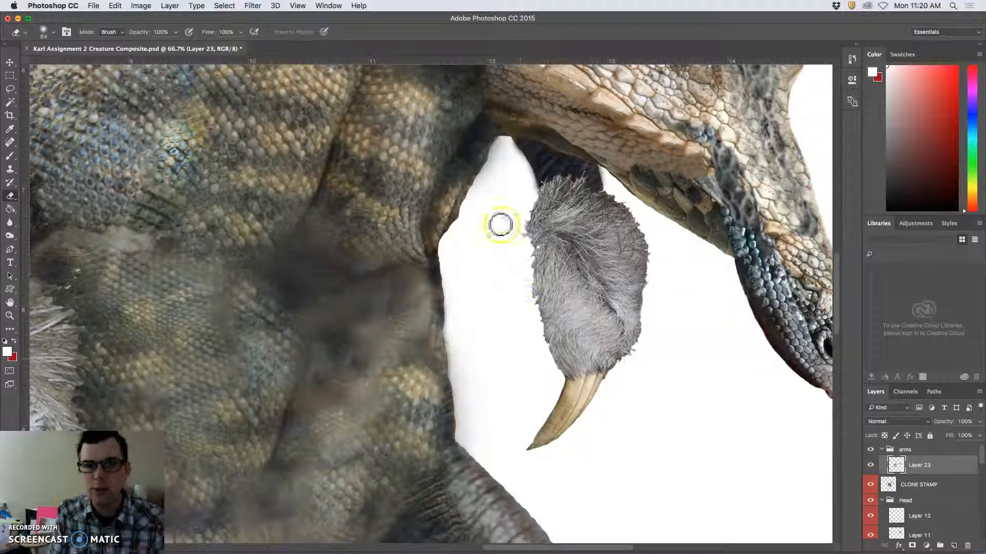
left_click(462, 234)
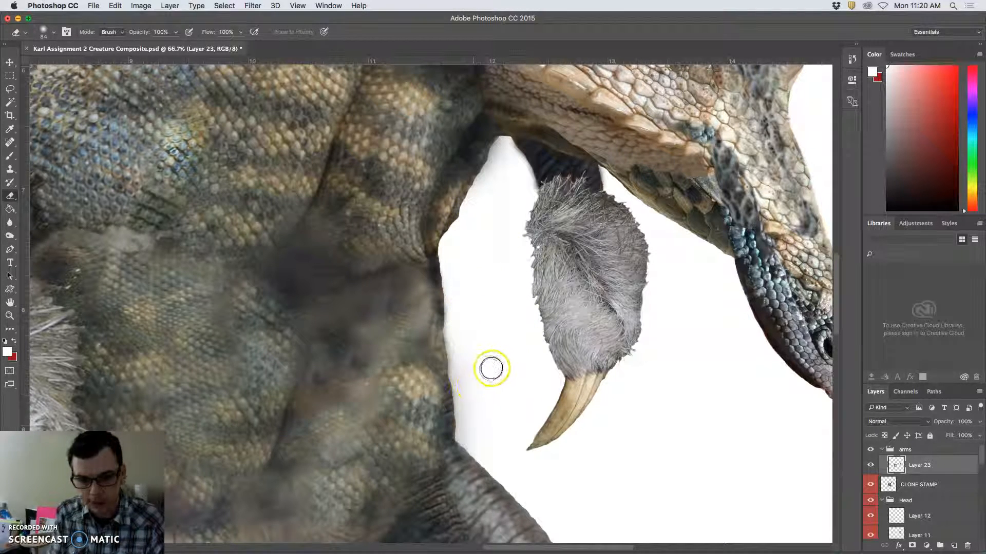
key("super+minus")
left_click(432, 299)
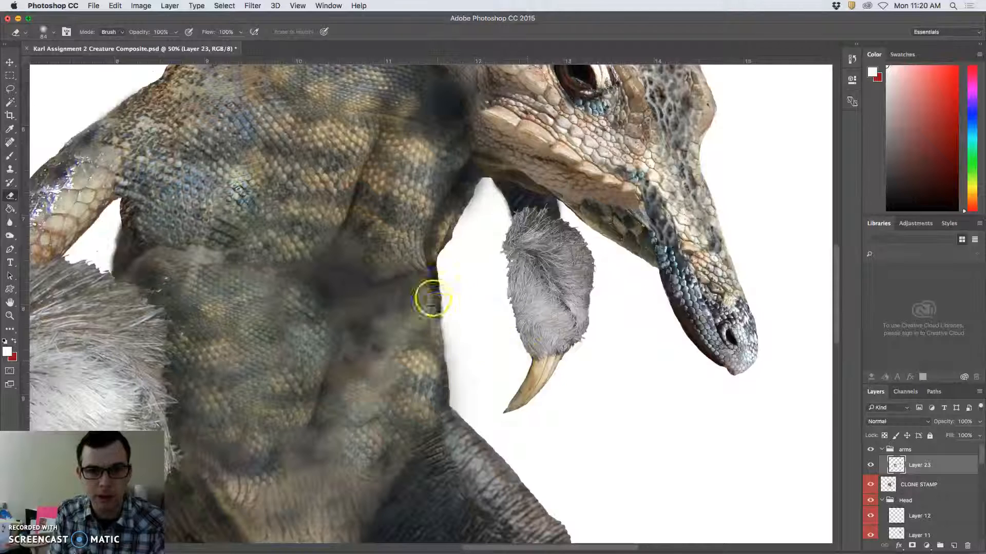
- Partly erase the blurry smudges across the middle of the torso on the CLONE STAMP layer, using 63% eraser opacity
left_click(960, 484)
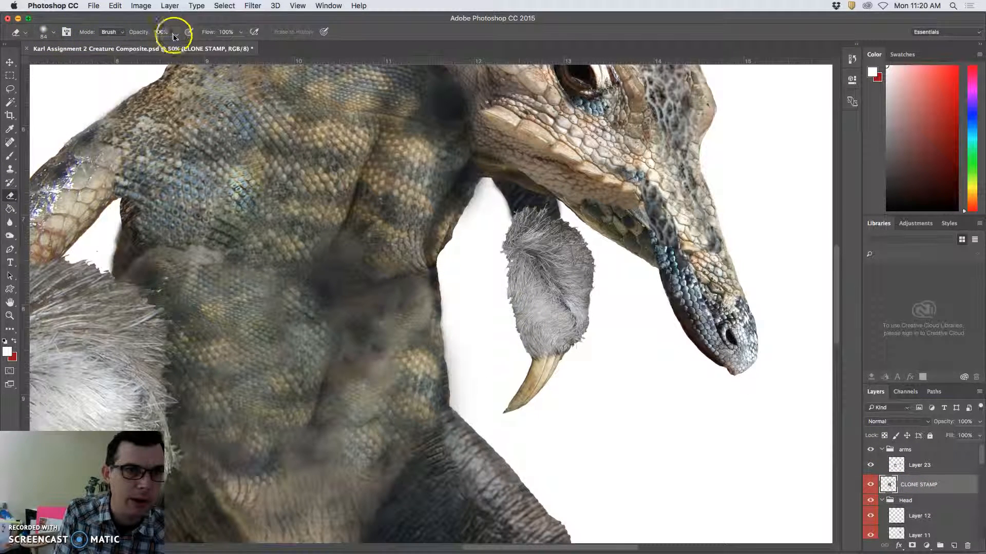
left_click(410, 274)
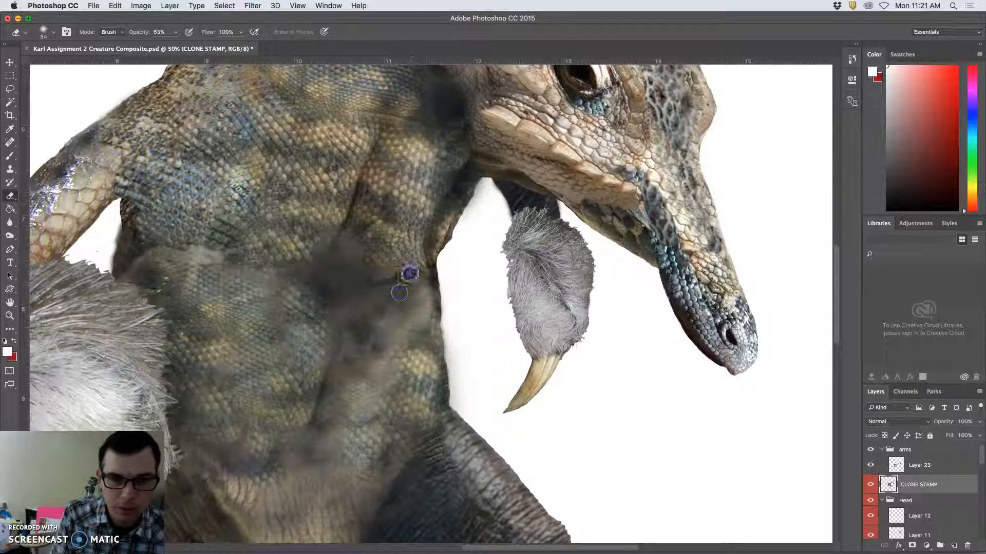
left_click(404, 302)
key("super+z")
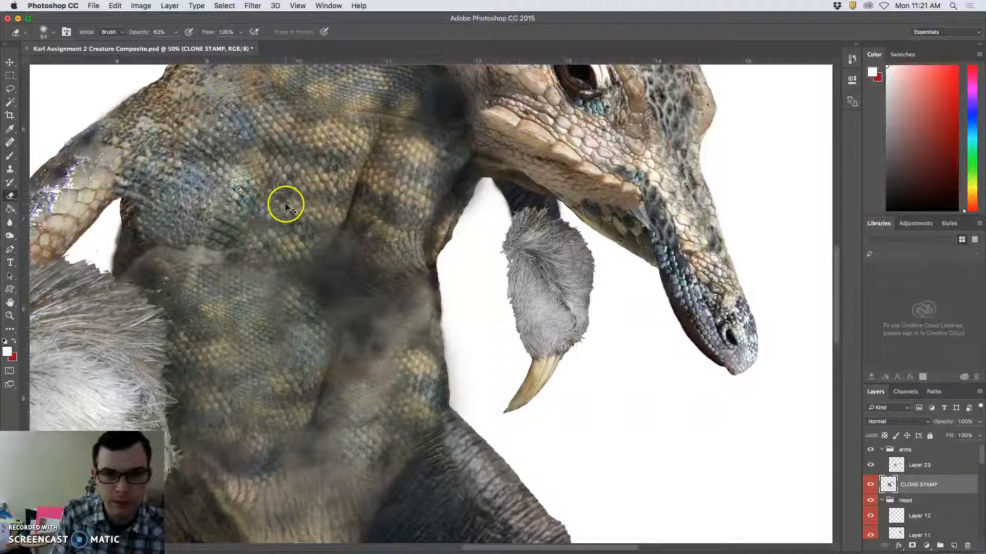
left_click(369, 287)
mouse_move(369, 287)
left_mouse_down()
mouse_move(363, 249)
mouse_move(348, 248)
mouse_move(345, 307)
mouse_move(357, 278)
mouse_move(323, 295)
mouse_move(302, 271)
left_mouse_up()
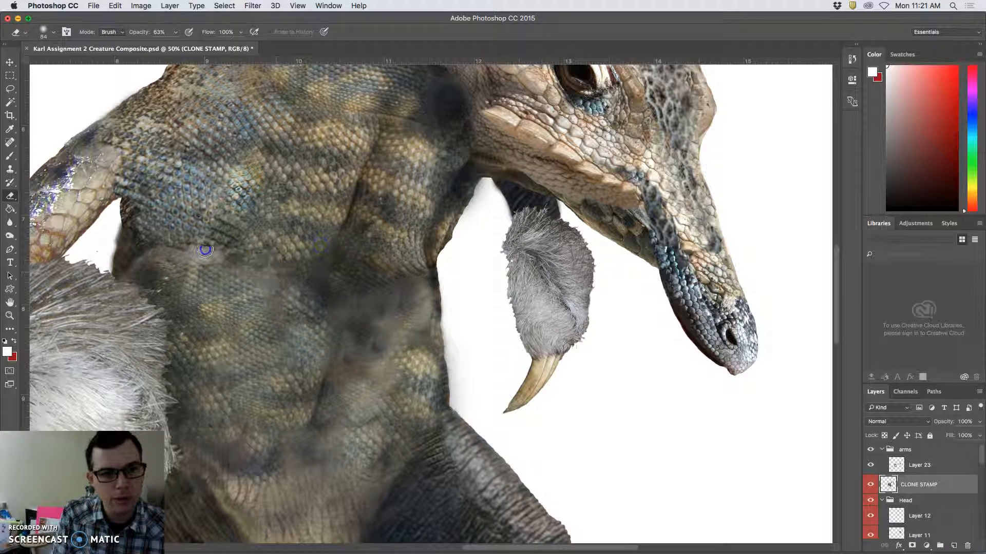
- Lower the eraser opacity to 40% and soften the cloned patch on the torso beside the small paw
left_click(175, 33)
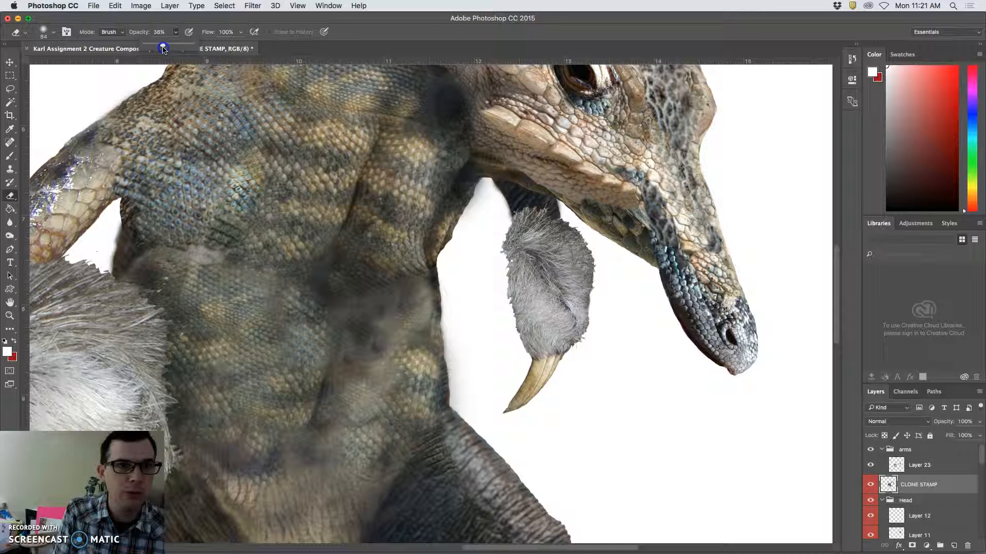
left_click(434, 349)
mouse_move(387, 330)
left_mouse_down()
mouse_move(419, 324)
mouse_move(411, 316)
mouse_move(398, 349)
left_mouse_up()
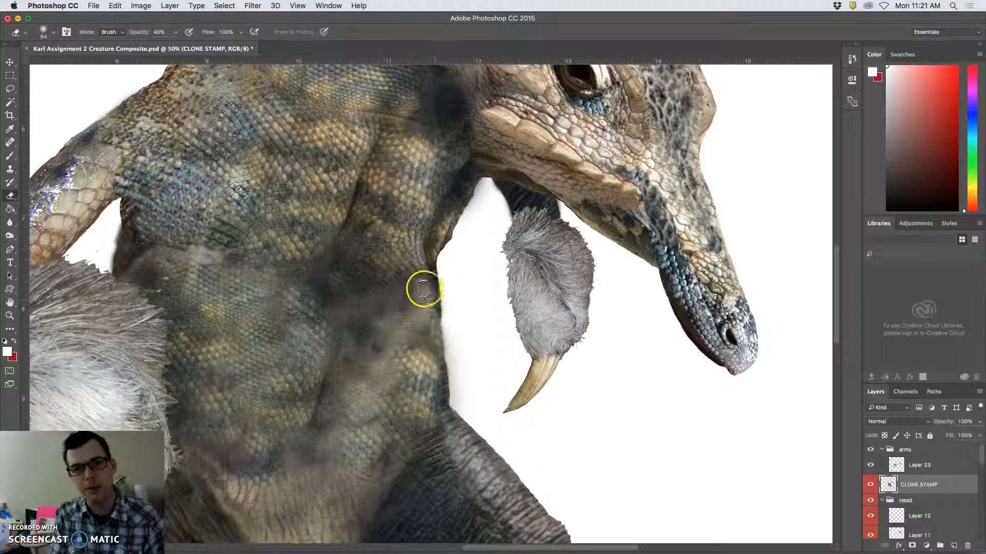
- Sample scales from the upper chest with the Clone Stamp and paint them over the blurry mid-torso patch
left_click(10, 169)
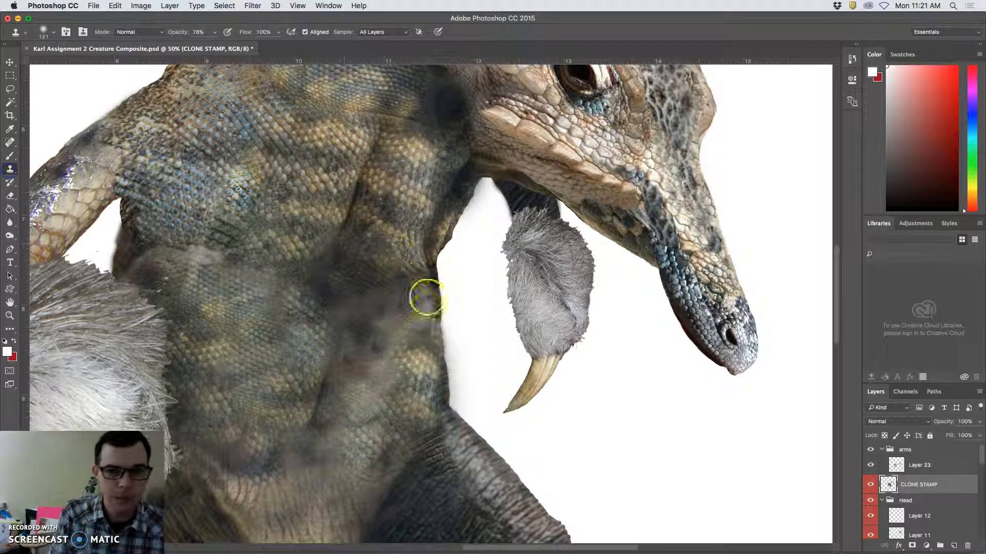
left_click(234, 151, "alt")
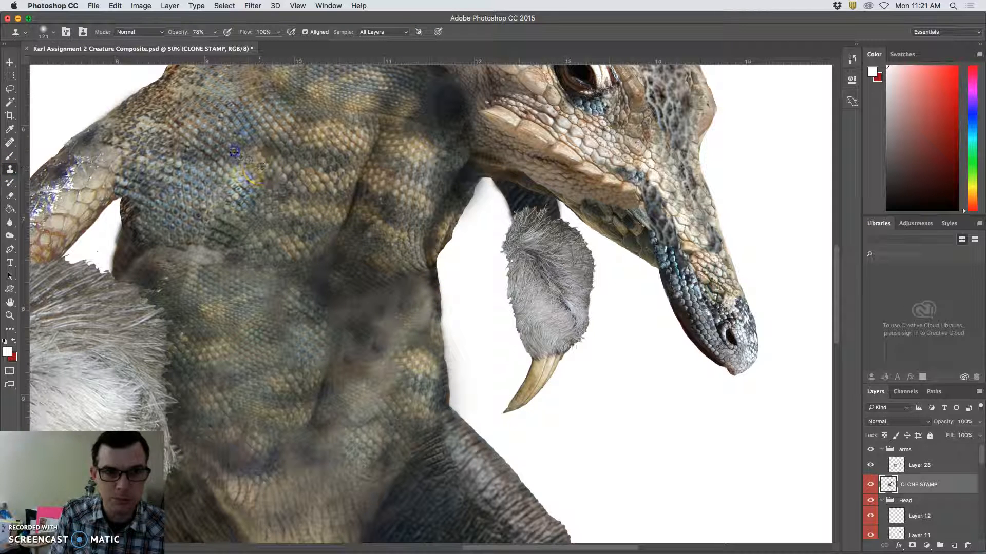
left_click(403, 299)
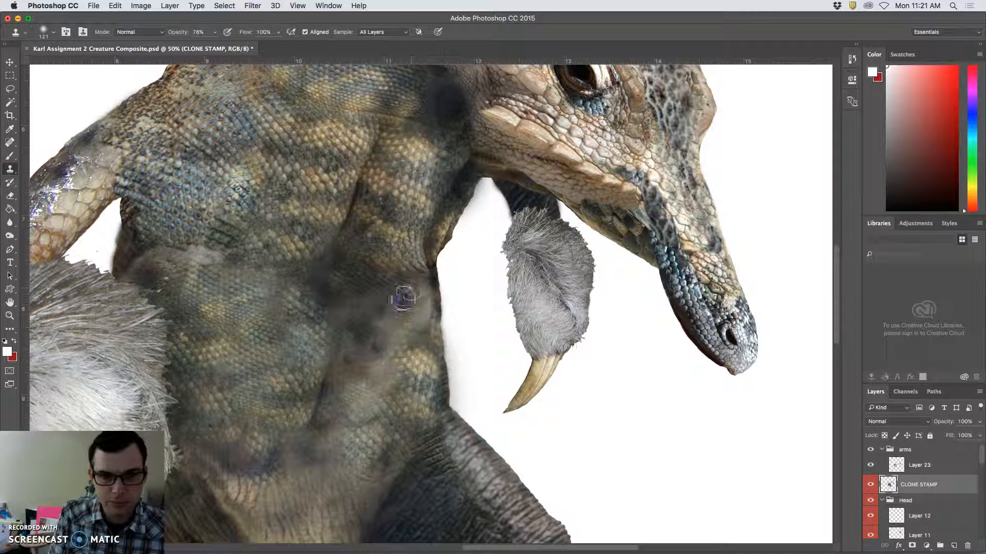
left_click(376, 305)
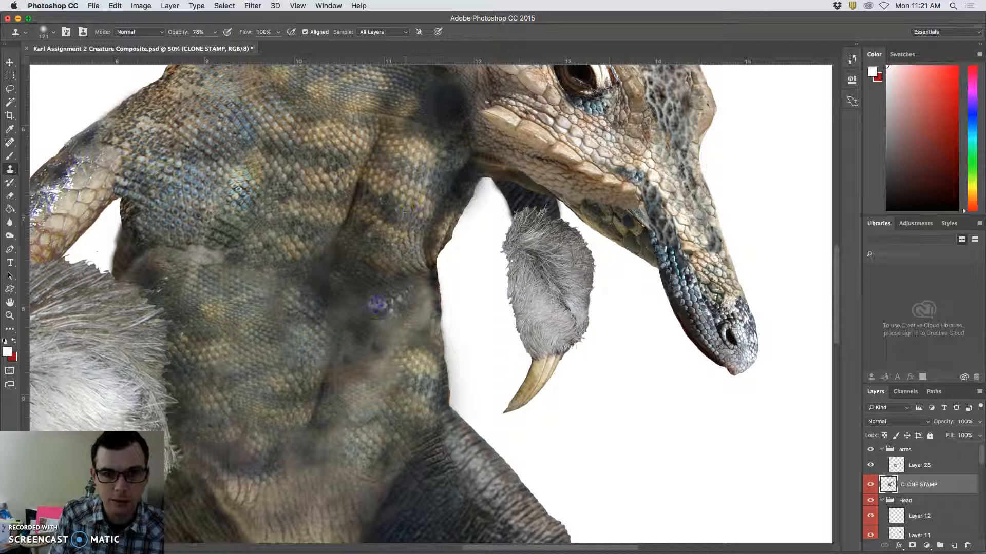
- Reduce the Clone Stamp opacity to 47% and blend more scale texture into the dark mid-torso smudge
left_click(216, 32)
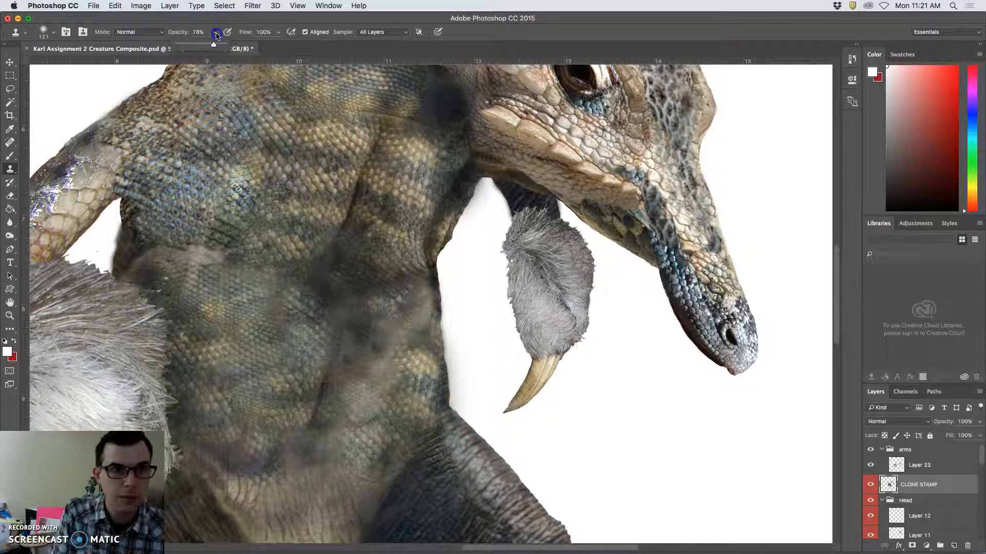
left_click_drag(201, 45, 186, 45)
left_click(375, 308)
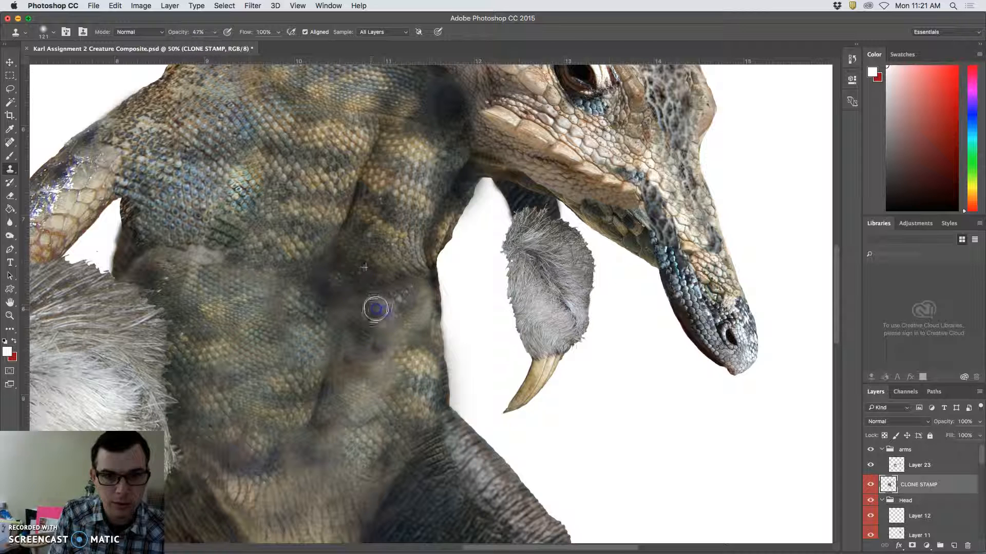